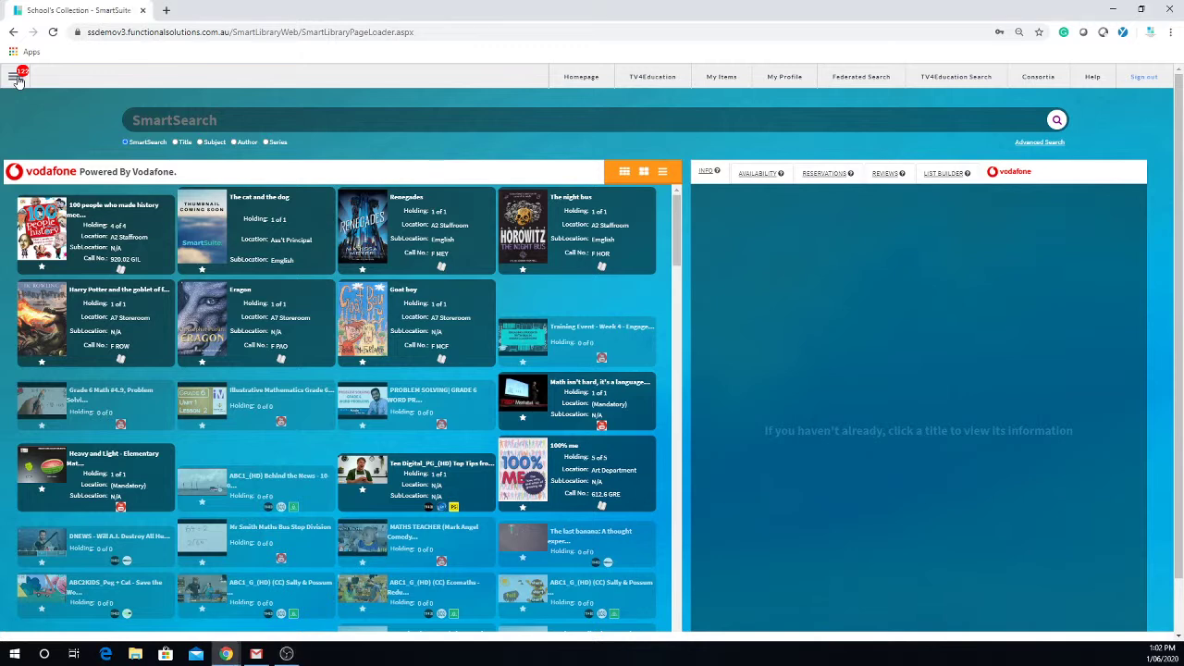
# Open Patron Management from the main menu's Patron submenu.
pyautogui.click(17, 80)
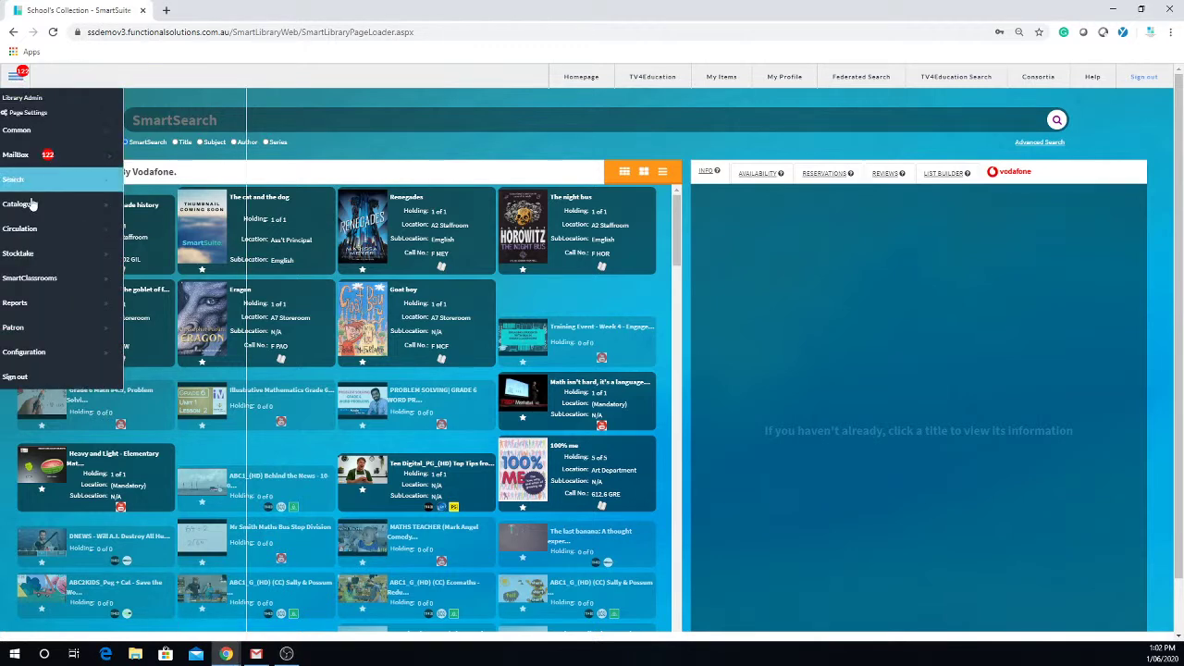
pyautogui.moveTo(48, 328)
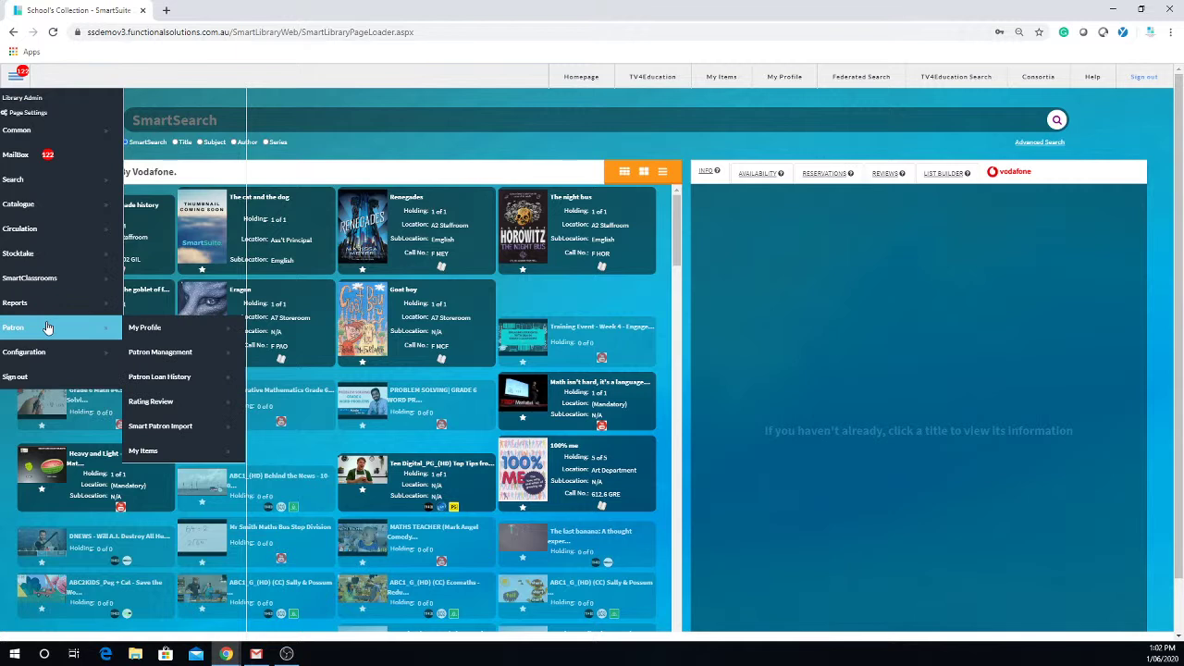
pyautogui.click(190, 353)
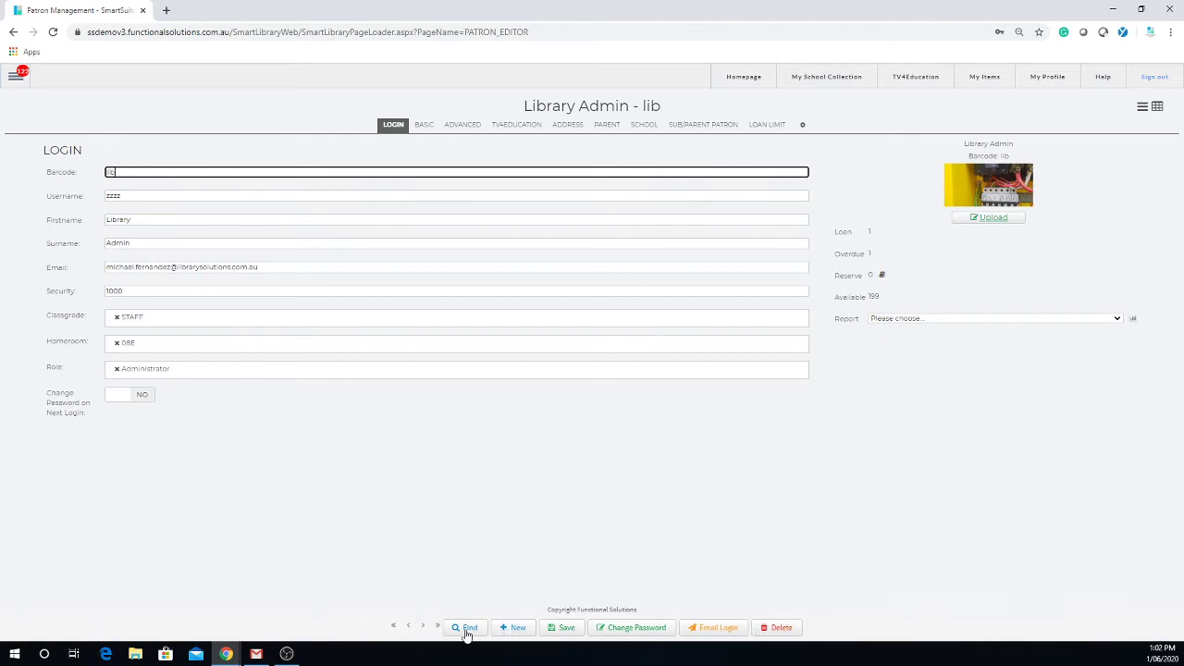
# Review the Library Admin record's BASIC, ADVANCED, TV4EDUCATION, ADDRESS, PARENT and SCHOOL tabs, then start a blank patron.
pyautogui.click(422, 125)
pyautogui.click(459, 131)
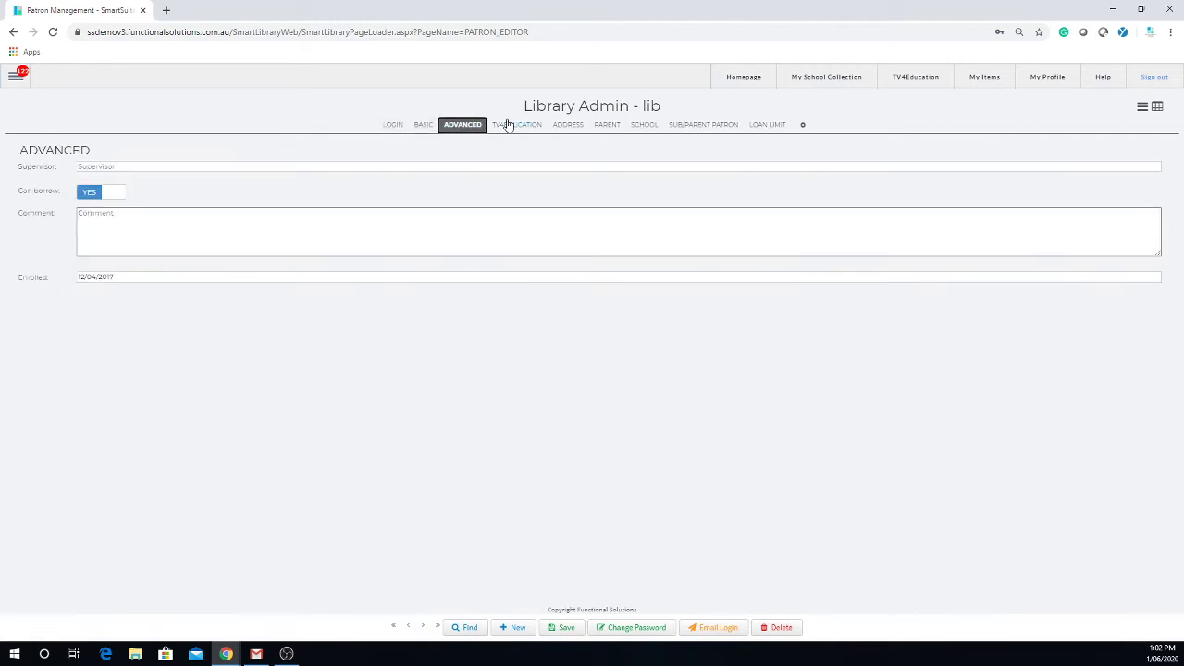
pyautogui.click(516, 126)
pyautogui.click(566, 126)
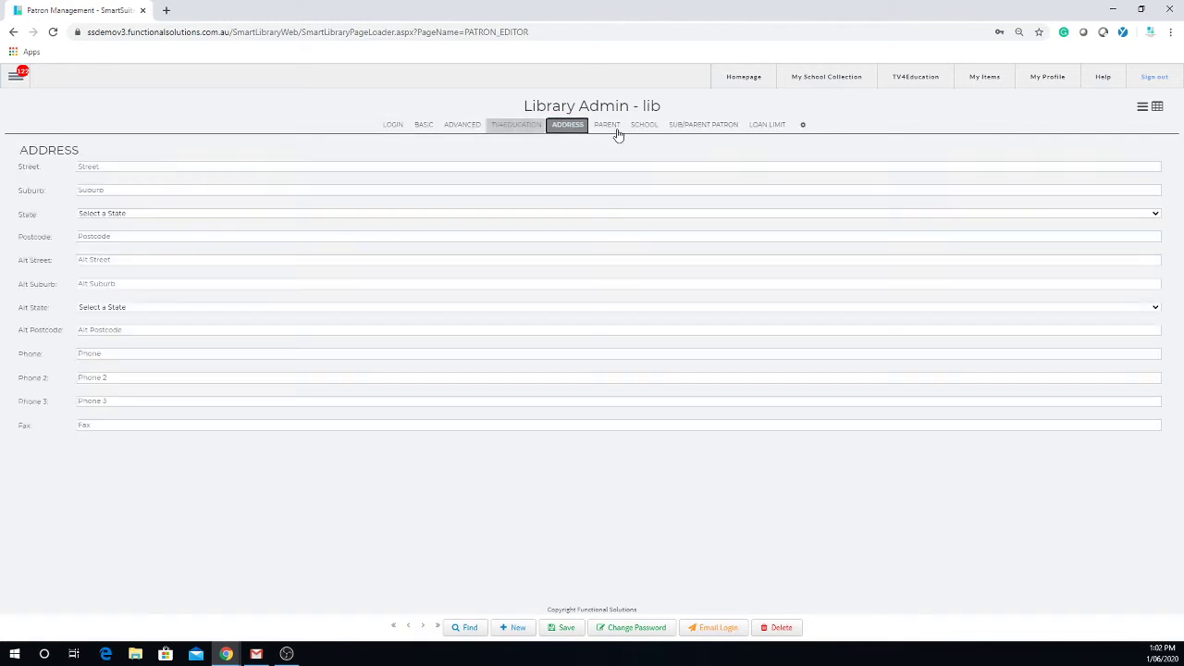
pyautogui.click(608, 126)
pyautogui.click(642, 127)
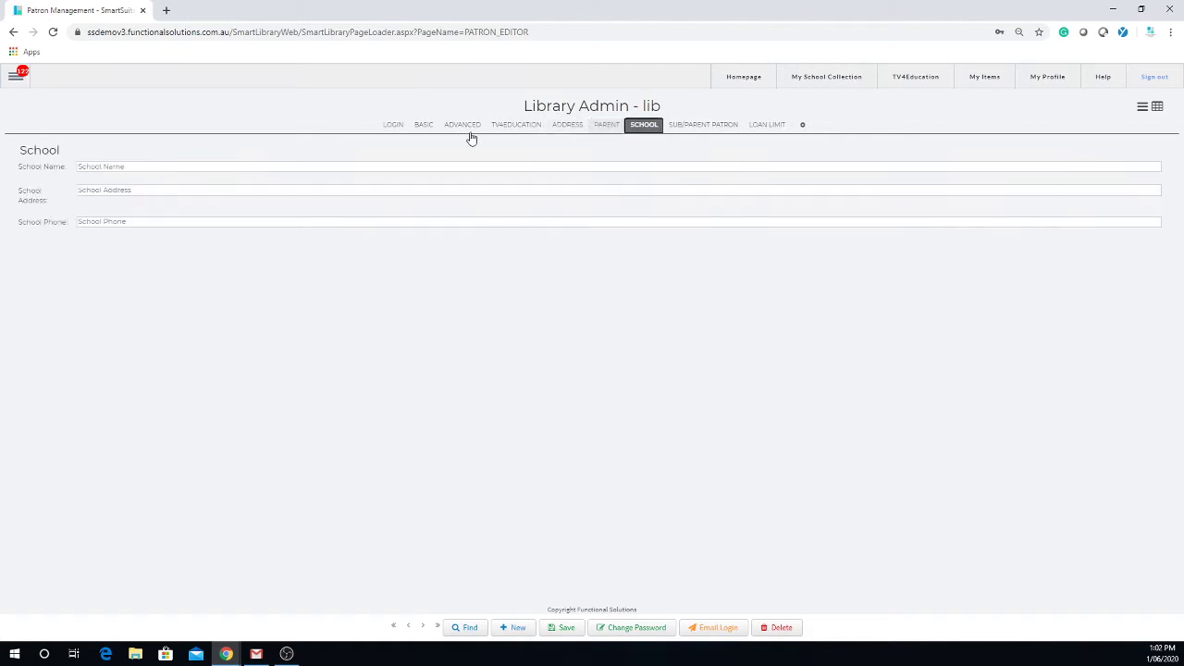
pyautogui.click(396, 125)
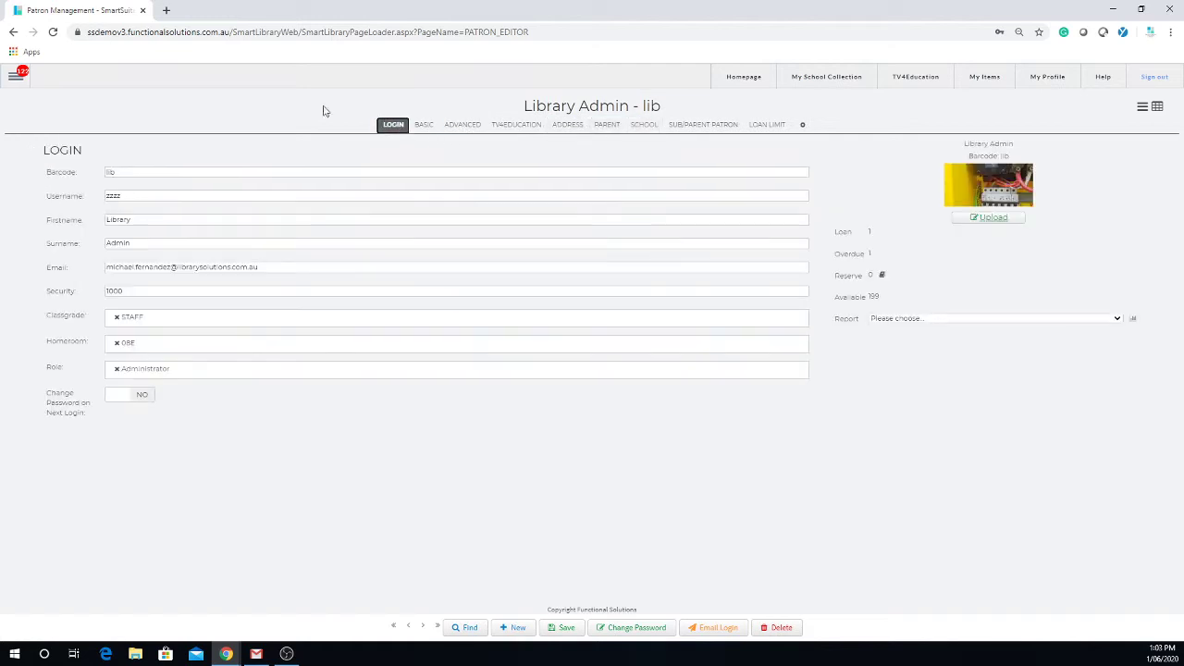
pyautogui.moveTo(152, 172); pyautogui.dragTo(58, 156)
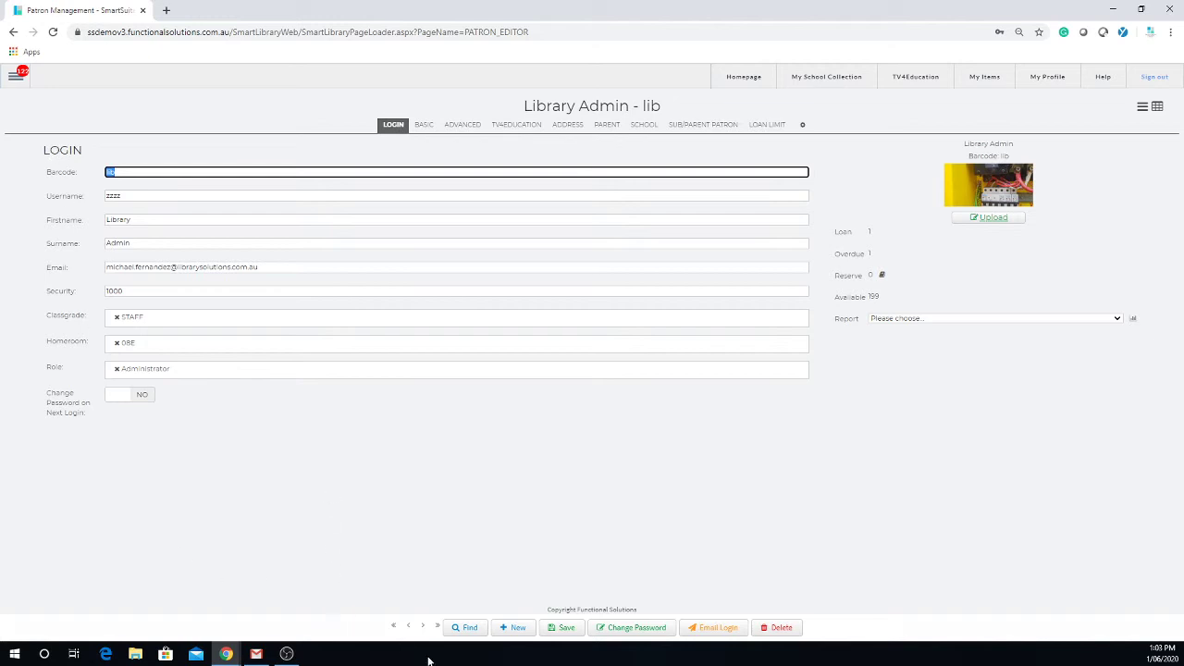
pyautogui.click(517, 630)
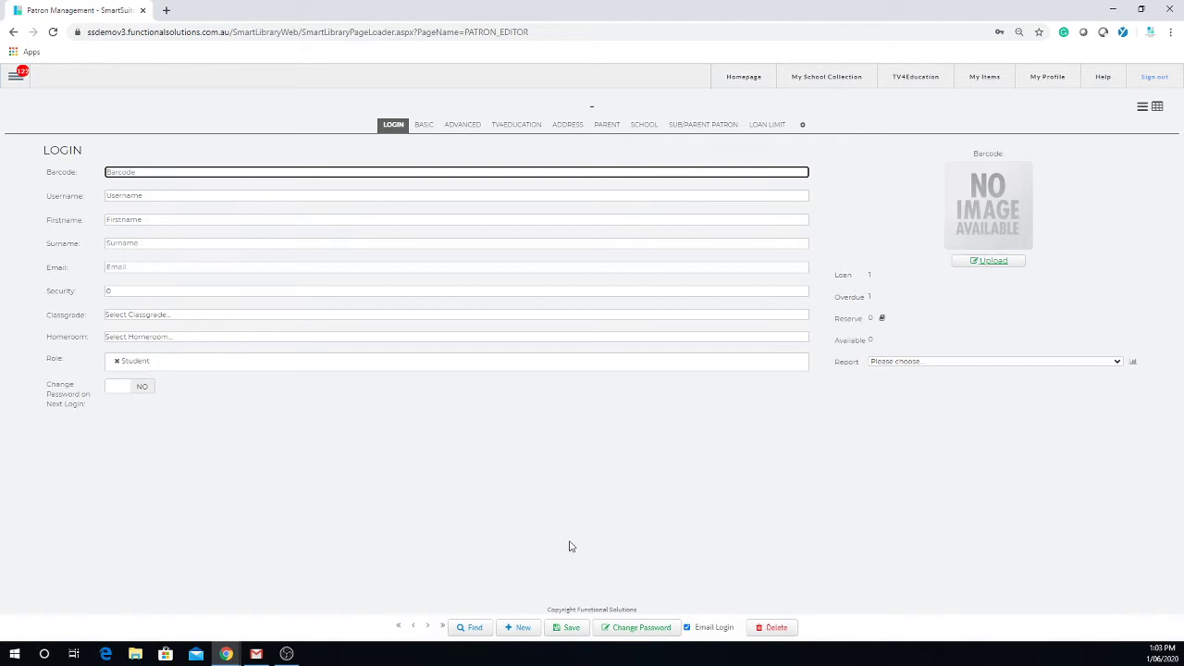
# Search all patron fields for 's' and open the staff patron's record from the results.
pyautogui.click(471, 629)
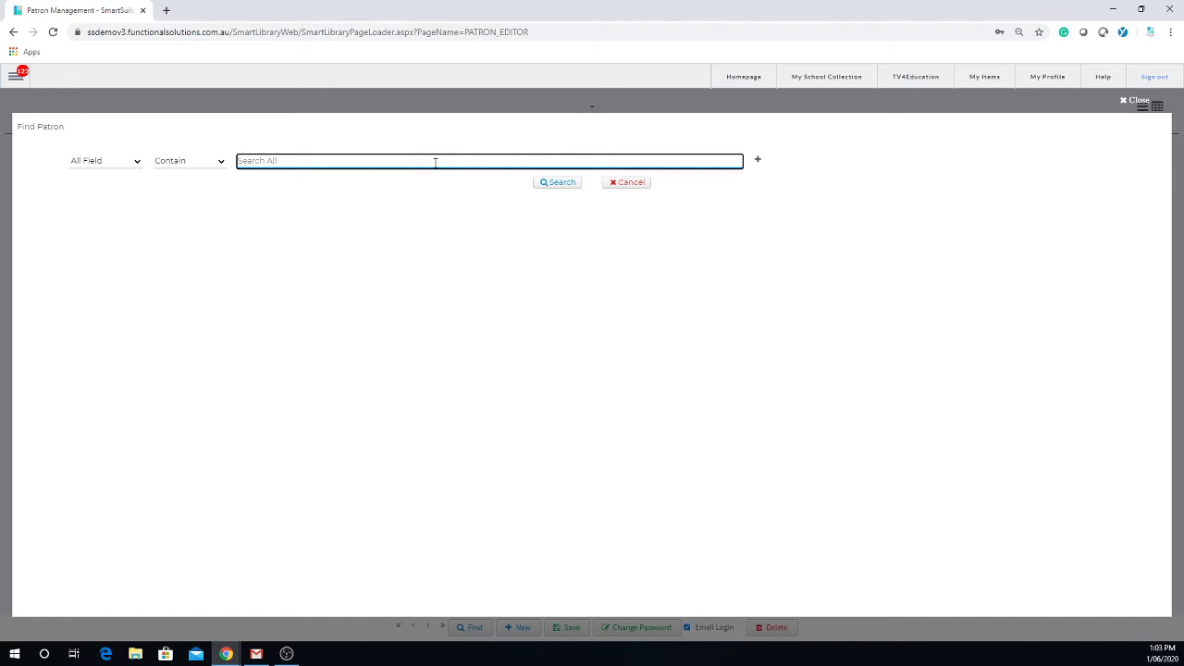
pyautogui.click(331, 152)
pyautogui.click(329, 161)
pyautogui.write('s')
pyautogui.press('Return')
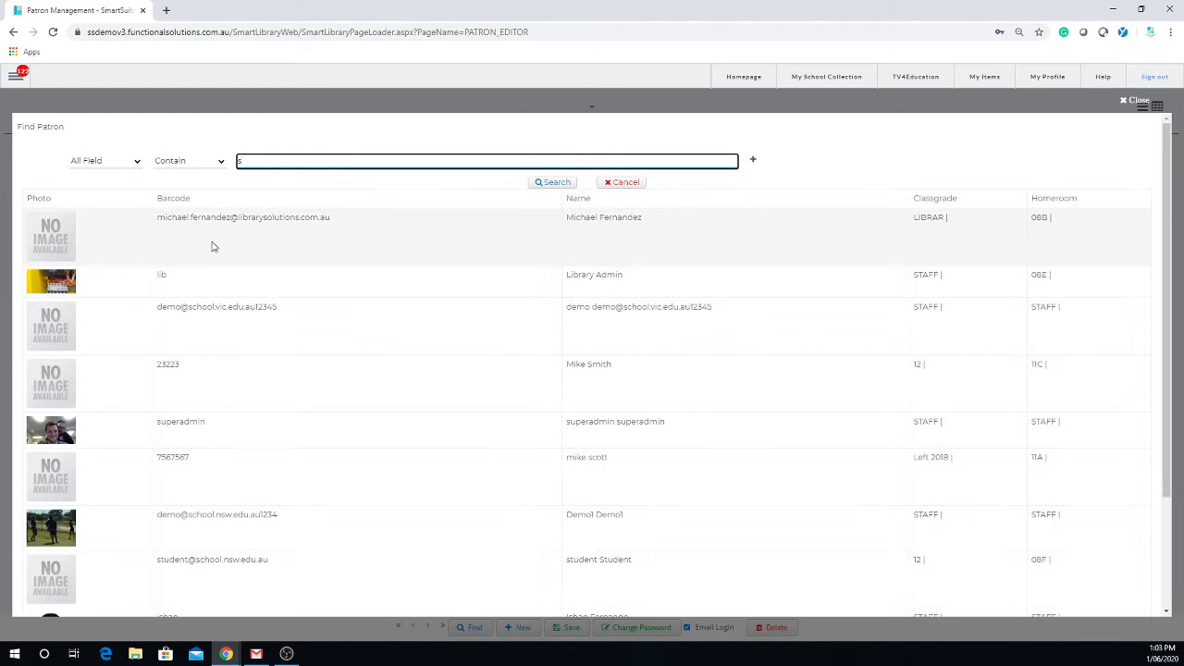
pyautogui.scroll(-3, 209, 390)
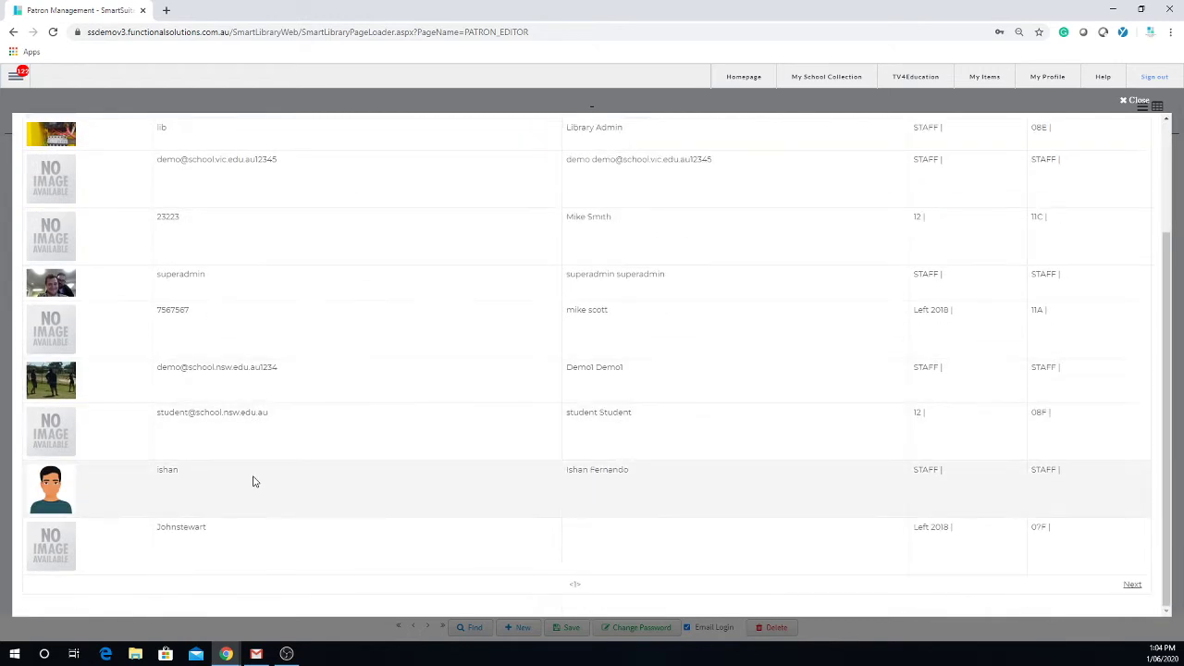
pyautogui.click(254, 483)
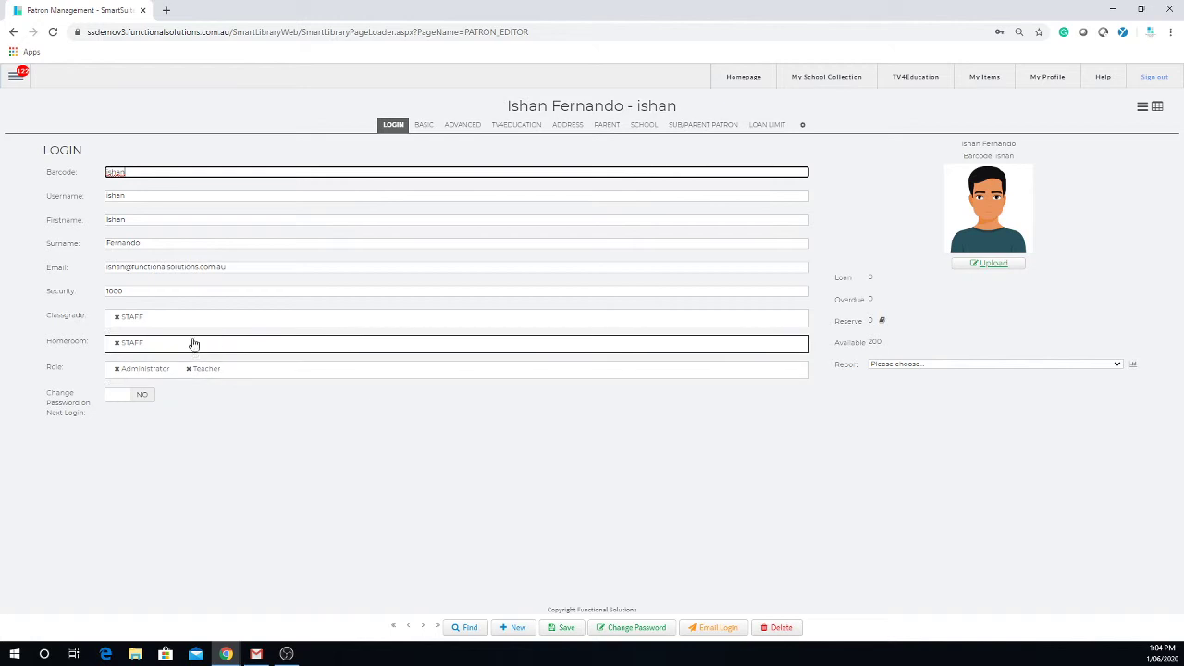
# Search patrons for 'sm', open the matching student's record and request its deletion.
pyautogui.click(462, 628)
pyautogui.write('smi')
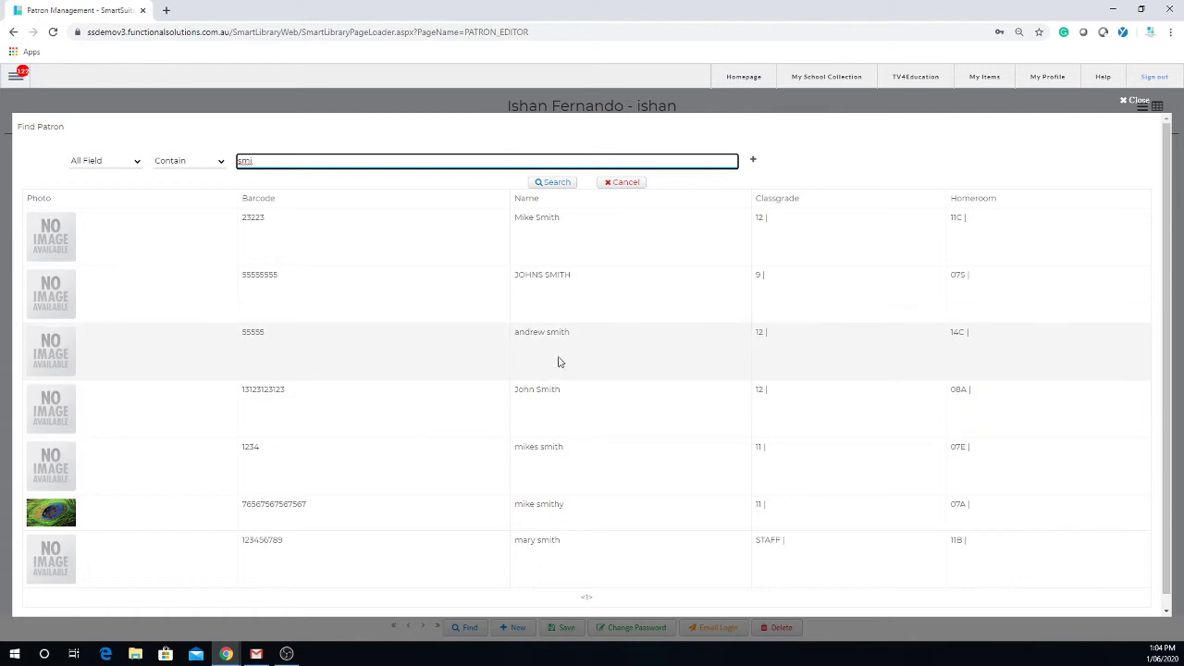
pyautogui.click(562, 348)
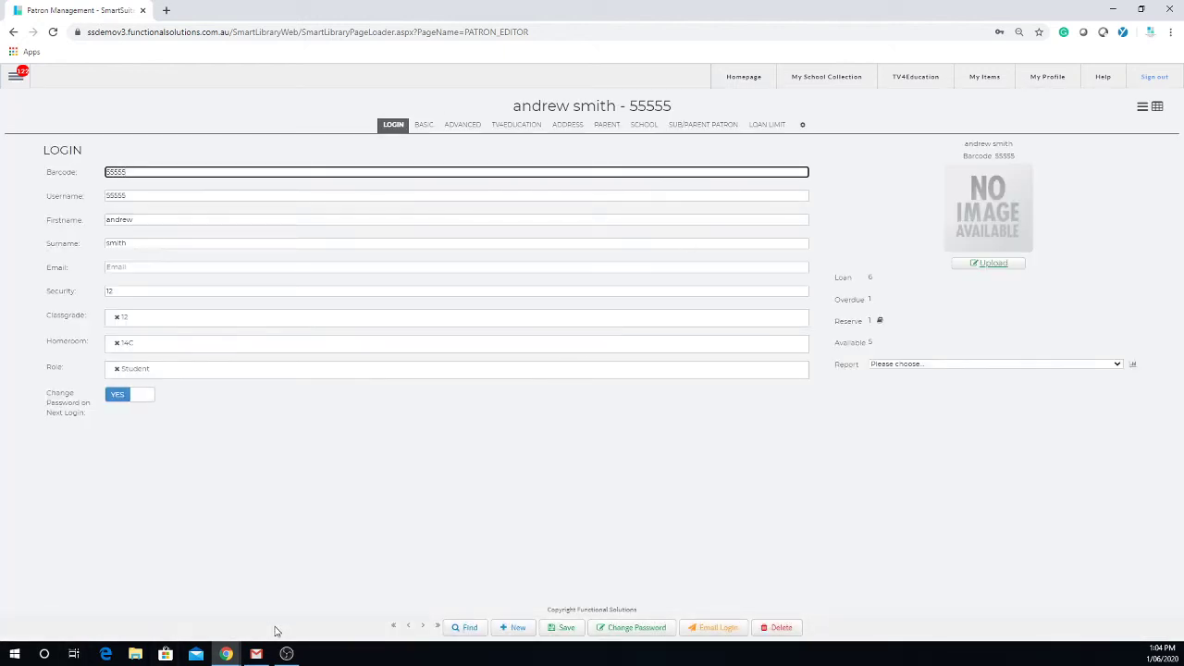
pyautogui.click(782, 629)
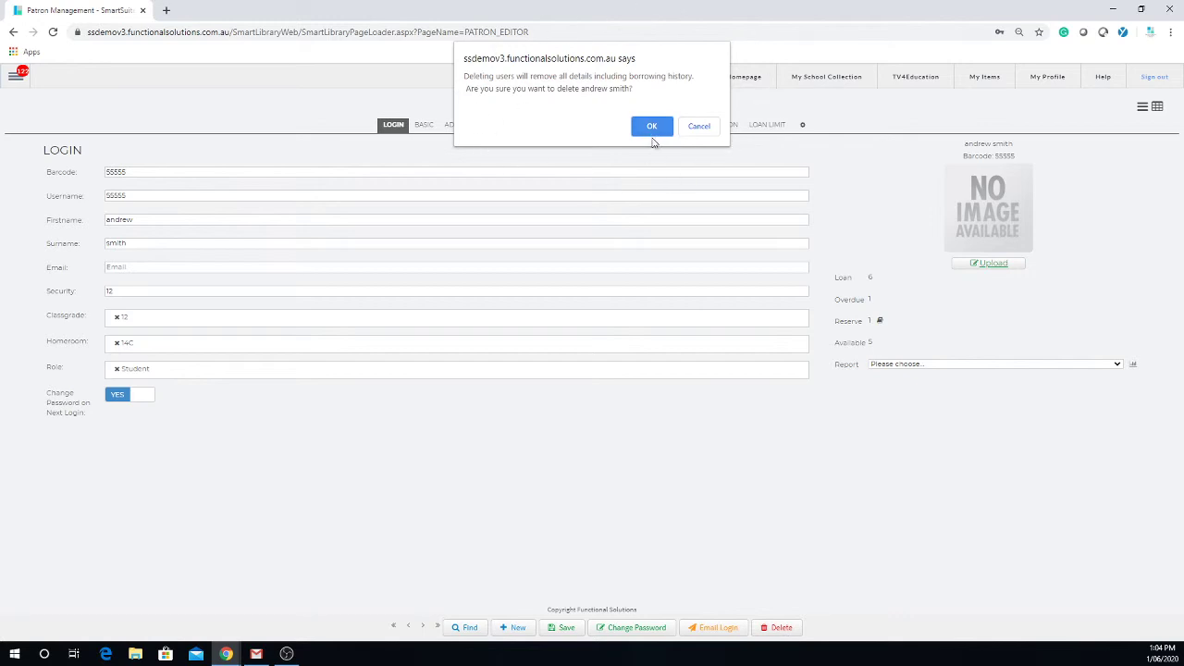
# Cancel the student patron's deletion and abandon the photo upload without choosing a file.
pyautogui.click(700, 127)
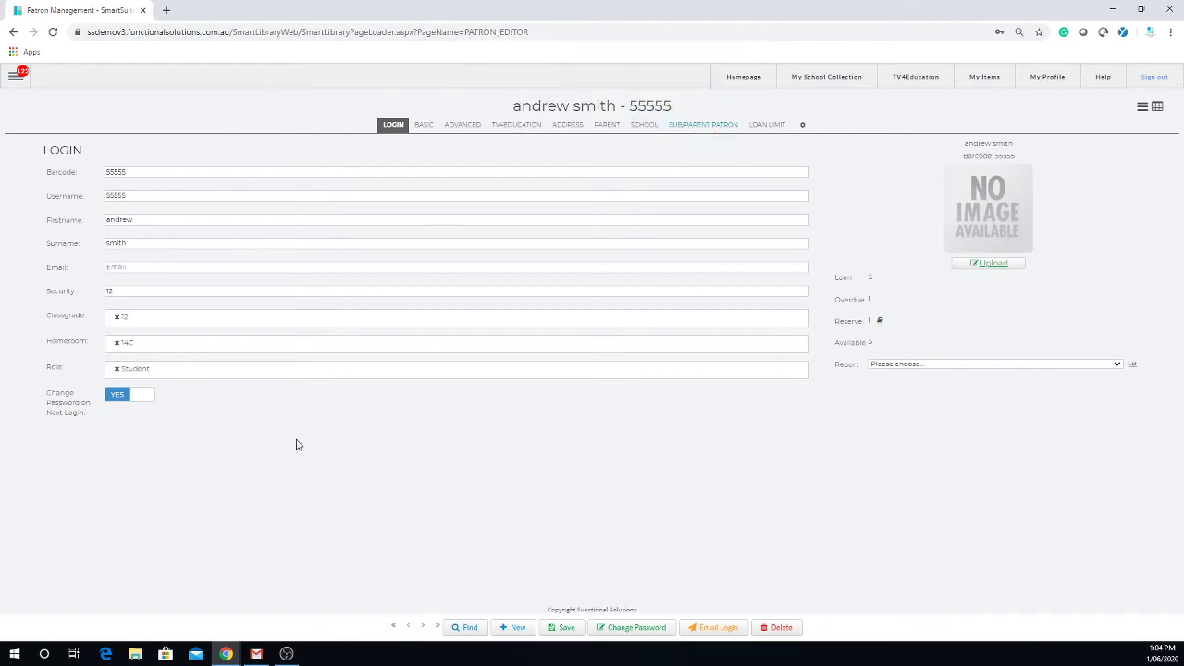
pyautogui.click(121, 195)
pyautogui.click(992, 265)
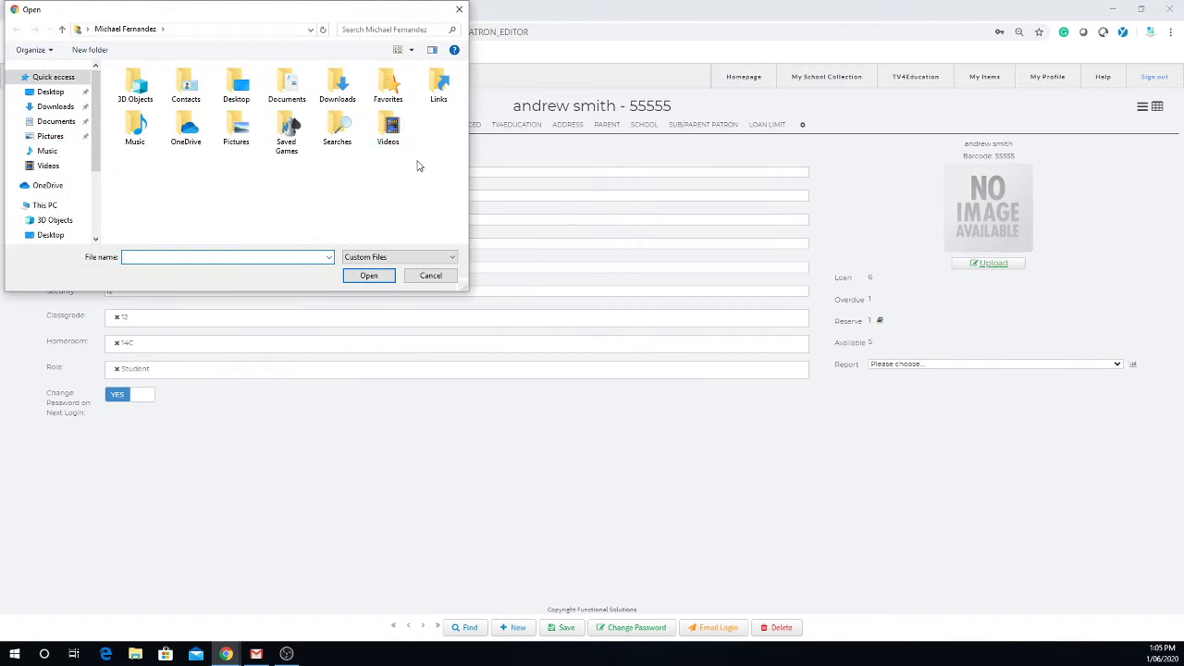
pyautogui.click(433, 278)
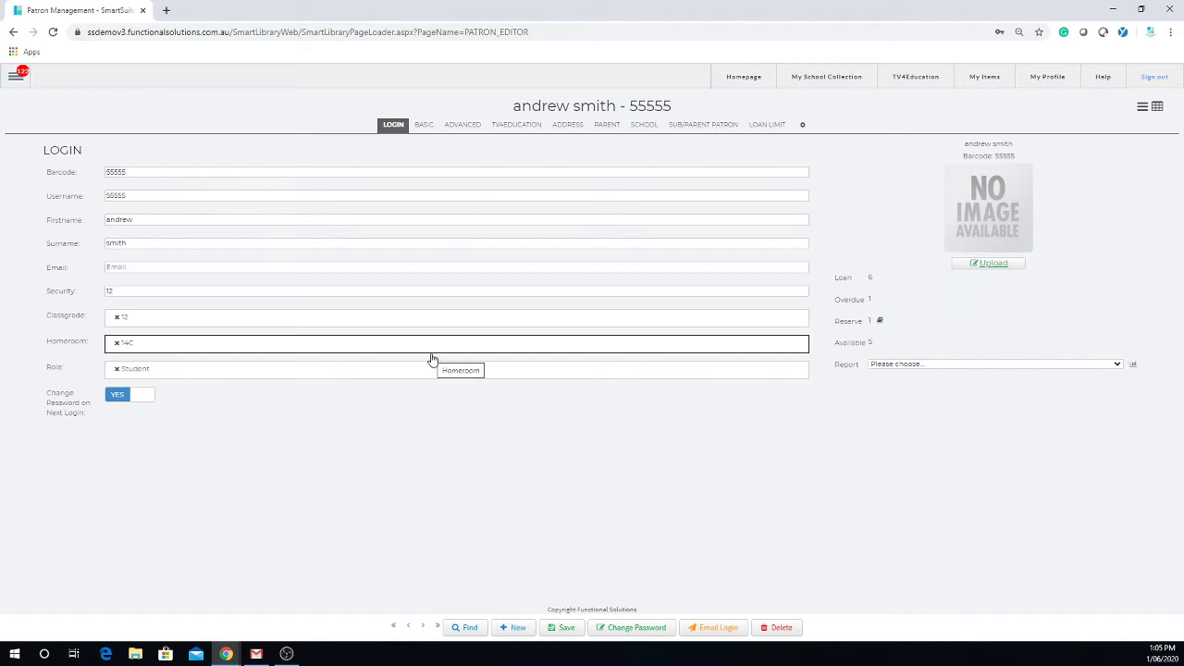
# Start a new patron record and enter a numeric barcode.
pyautogui.click(510, 628)
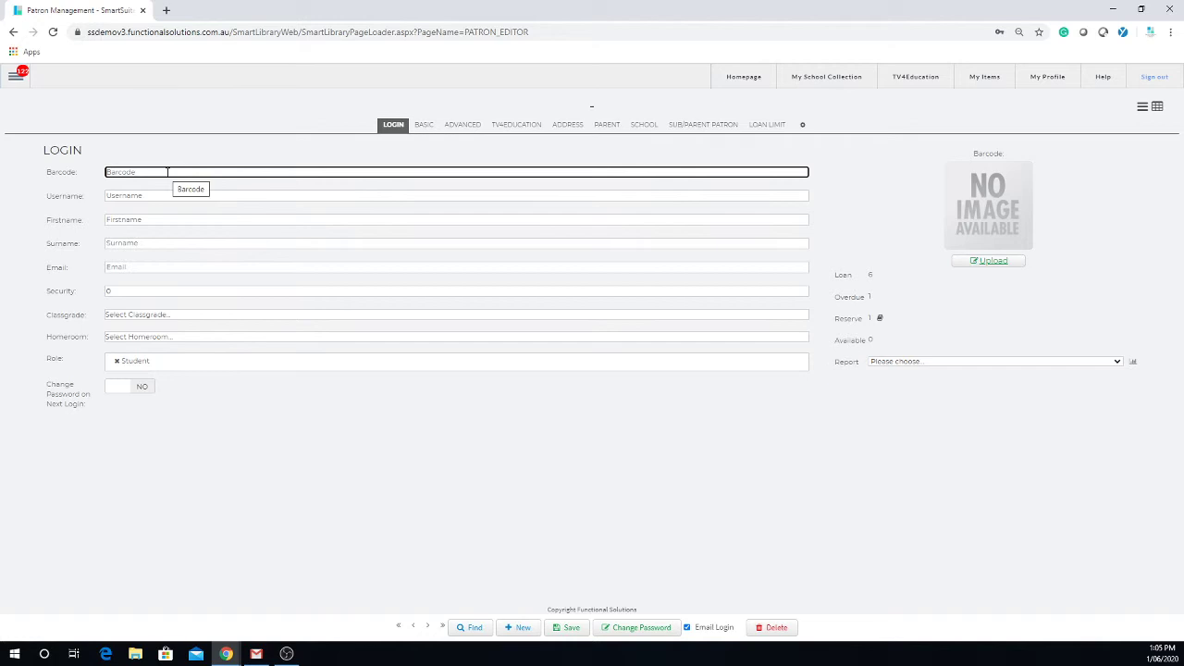
pyautogui.write('1023100')
pyautogui.click(160, 198)
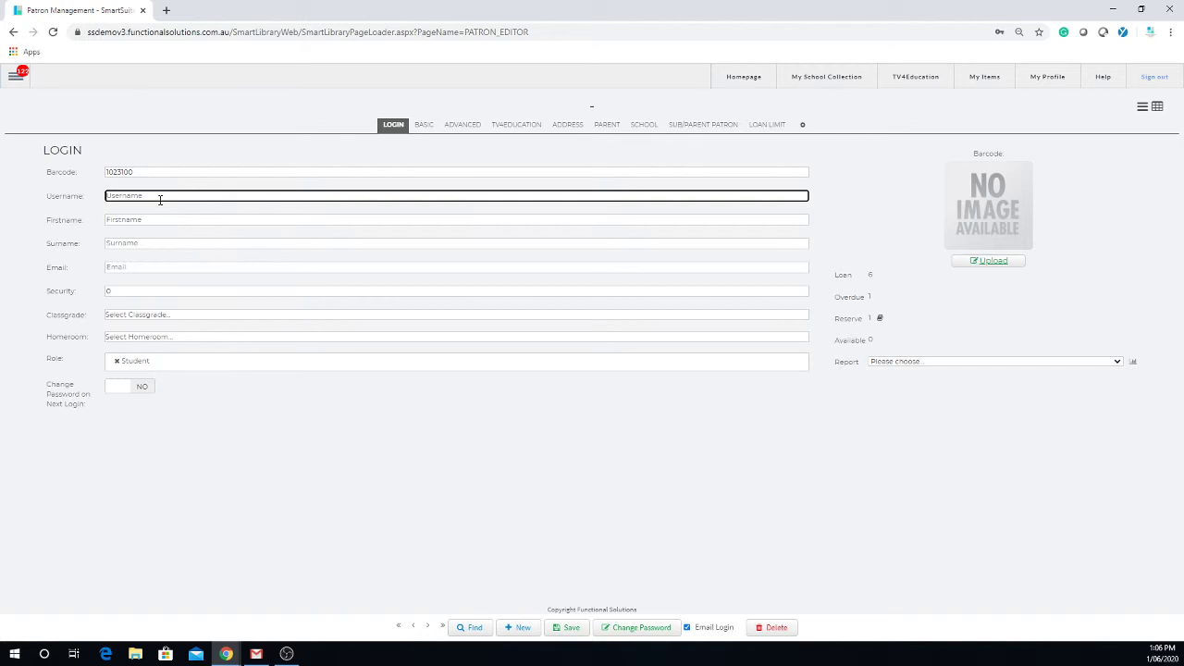
pyautogui.moveTo(152, 172); pyautogui.dragTo(94, 156)
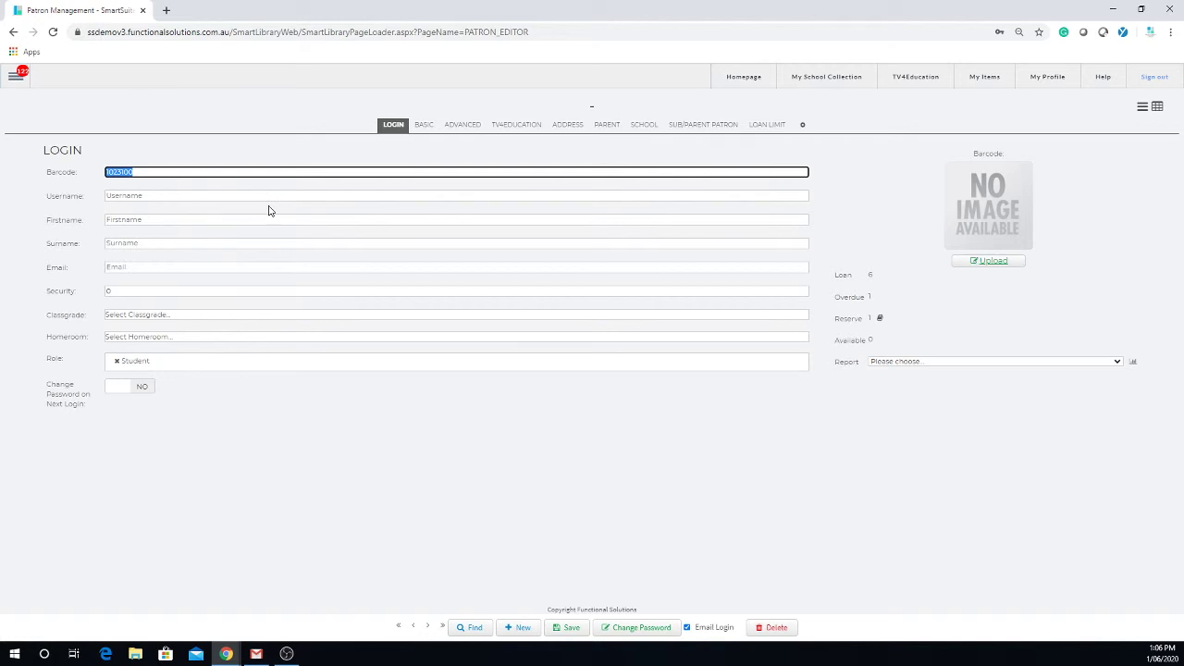
# Replace the barcode text with a final numeric barcode value.
pyautogui.click(170, 197)
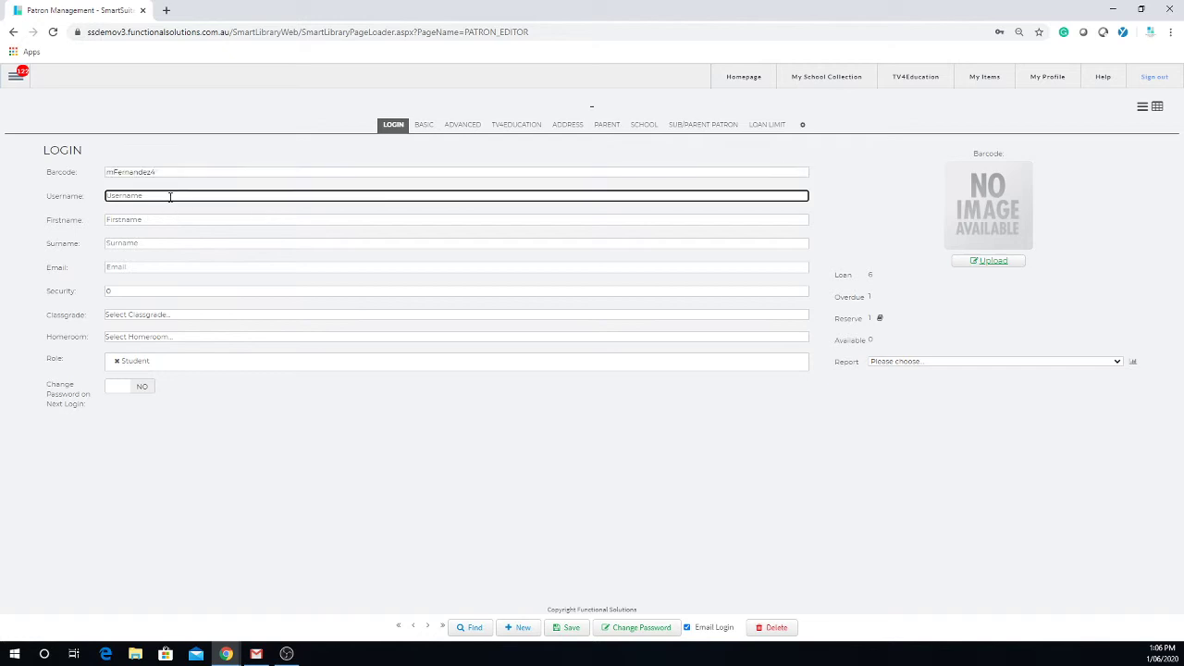
pyautogui.click(157, 220)
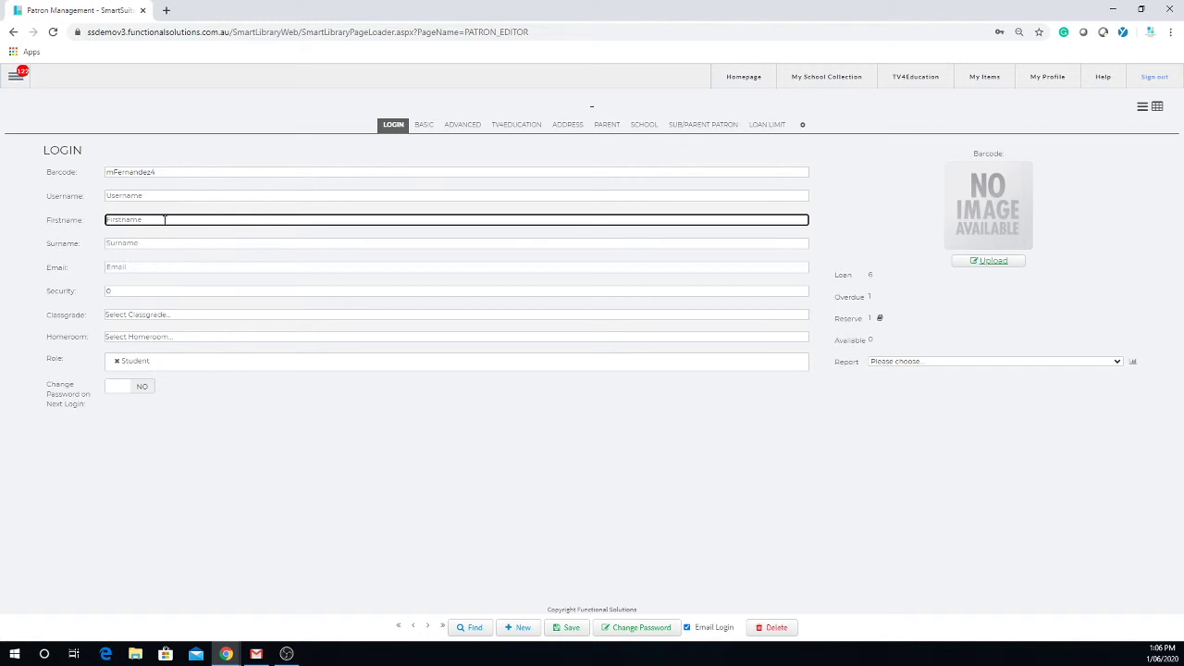
pyautogui.moveTo(189, 175); pyautogui.dragTo(73, 179)
pyautogui.write('545354')
# Enter the new patron's login username.
pyautogui.click(163, 195)
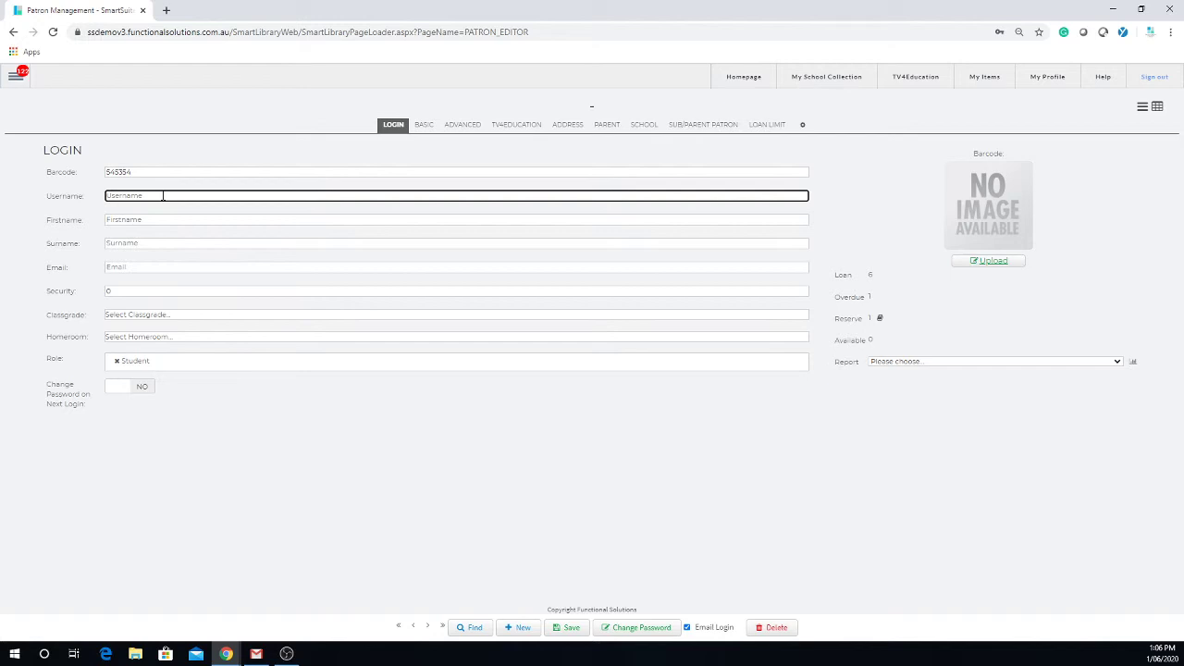
# Enter the patron's first name, surname and e-mail address.
pyautogui.click(172, 219)
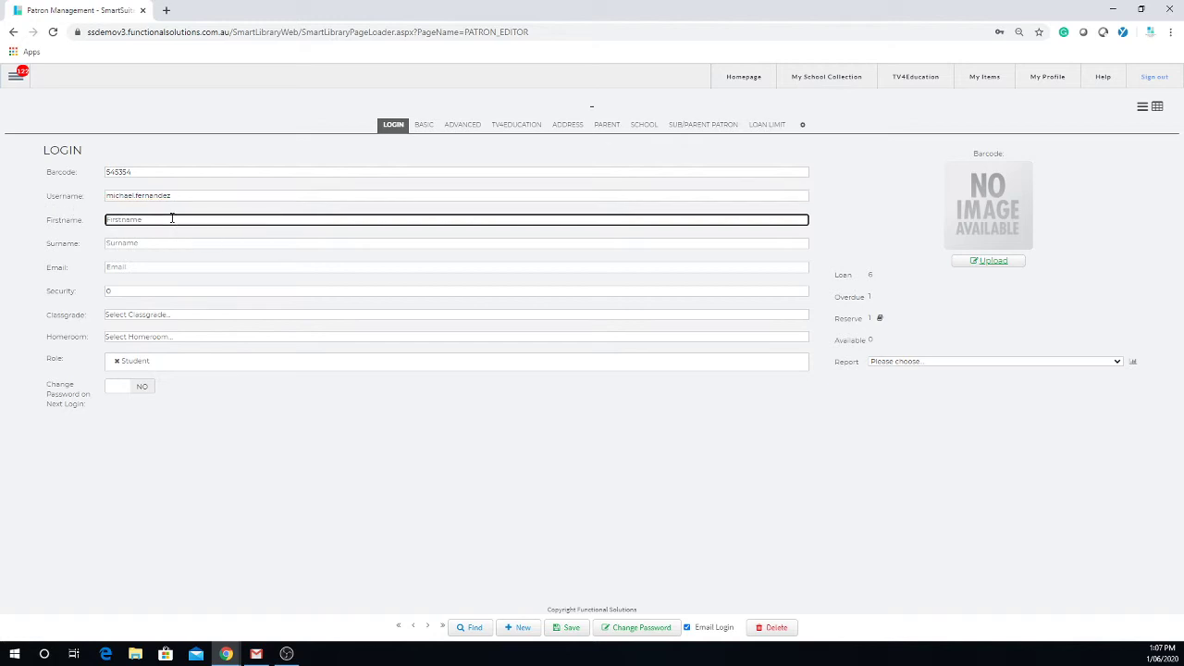
pyautogui.moveTo(176, 196); pyautogui.dragTo(86, 170)
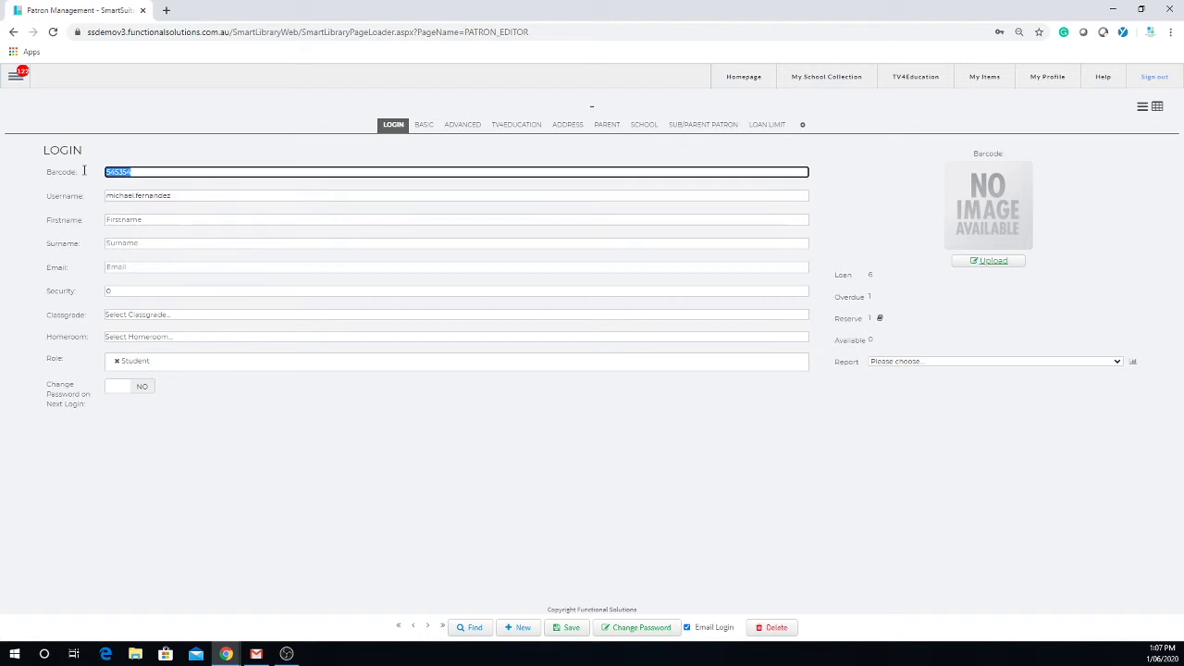
pyautogui.click(172, 197)
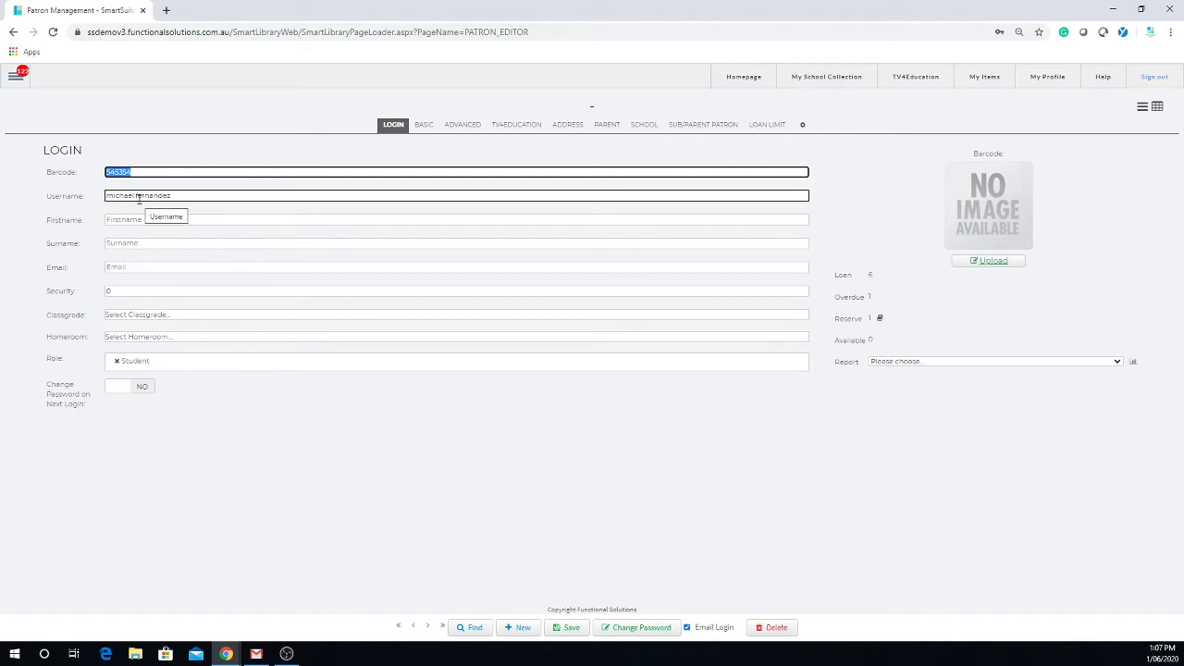
pyautogui.click(140, 221)
pyautogui.press('Tab')
pyautogui.click(148, 268)
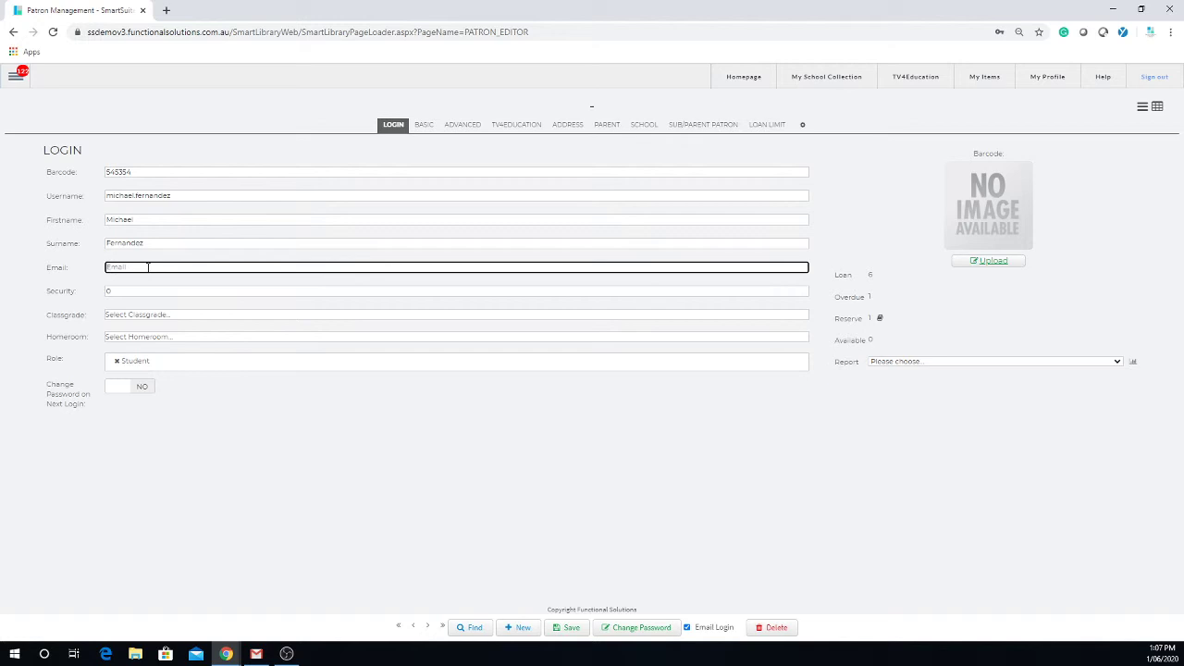
# Check the entered barcode, username and e-mail values.
pyautogui.click(199, 289)
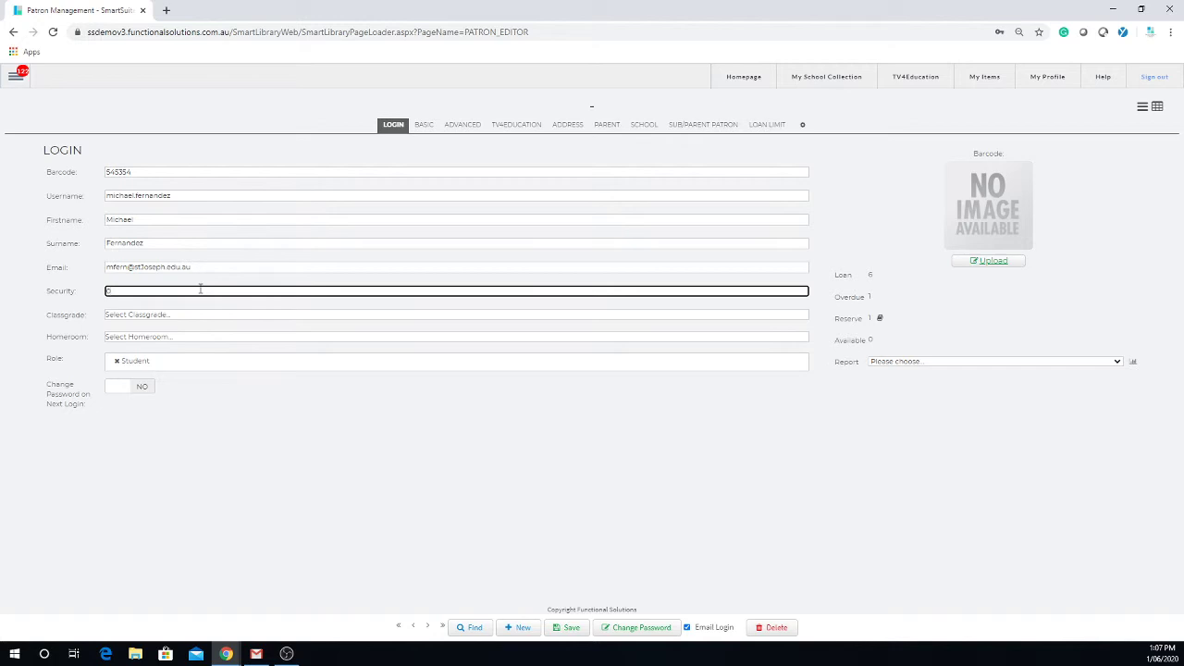
pyautogui.click(131, 174)
pyautogui.moveTo(130, 176); pyautogui.dragTo(98, 170)
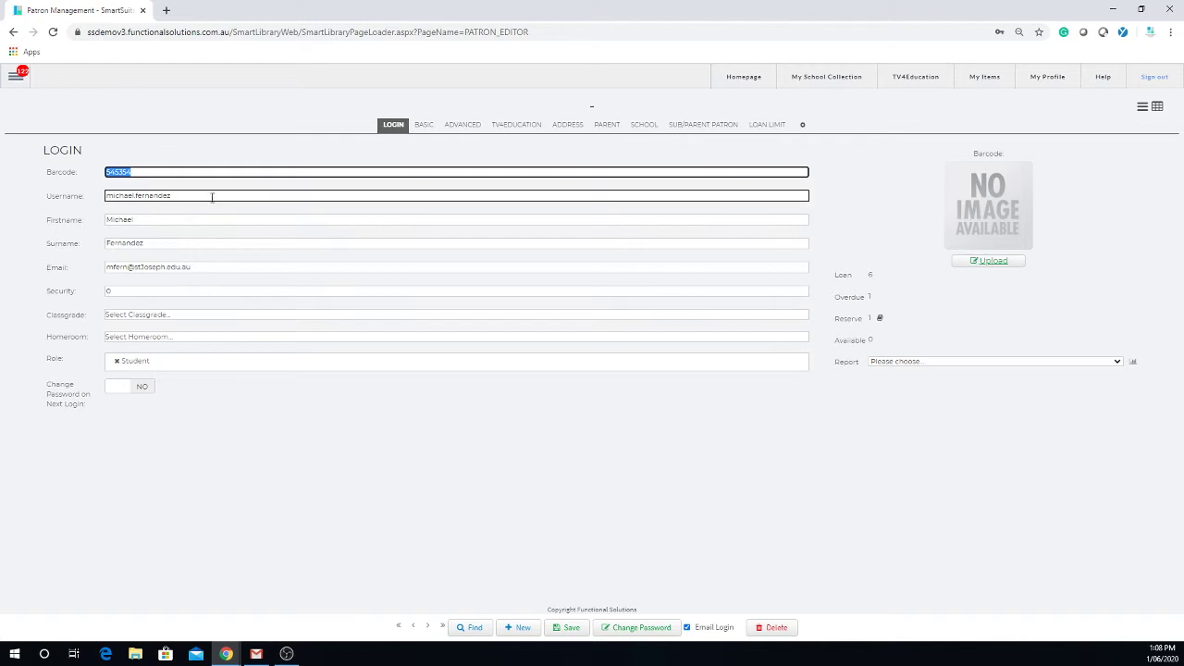
pyautogui.moveTo(227, 195); pyautogui.dragTo(96, 196)
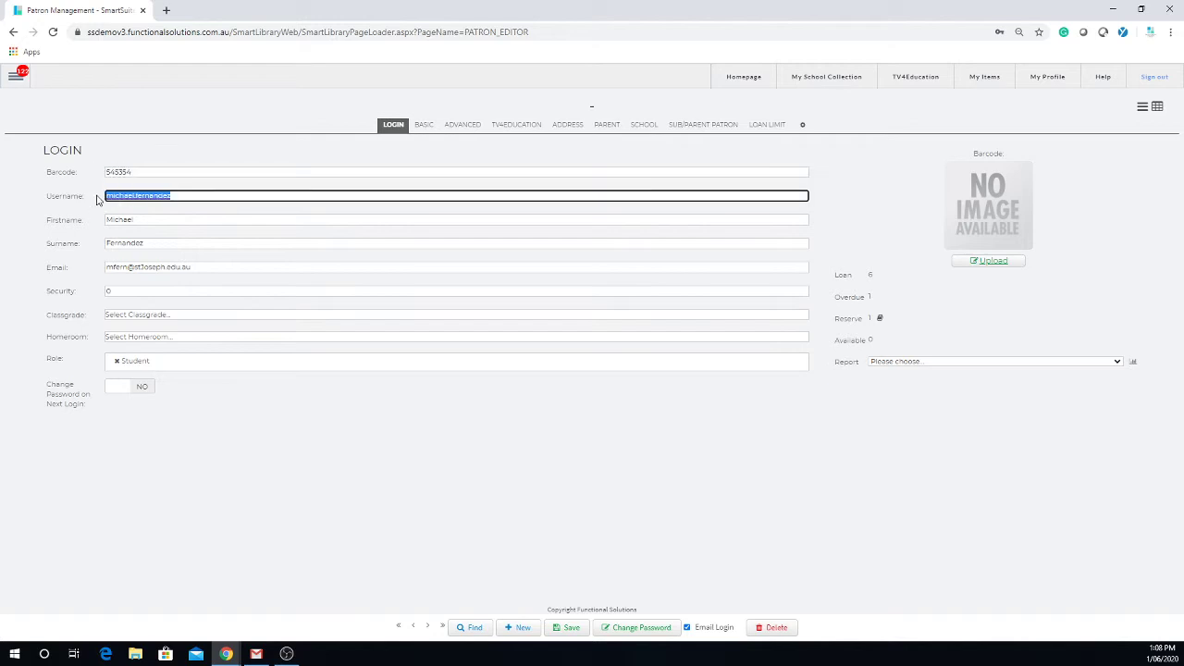
pyautogui.moveTo(235, 266); pyautogui.dragTo(98, 265)
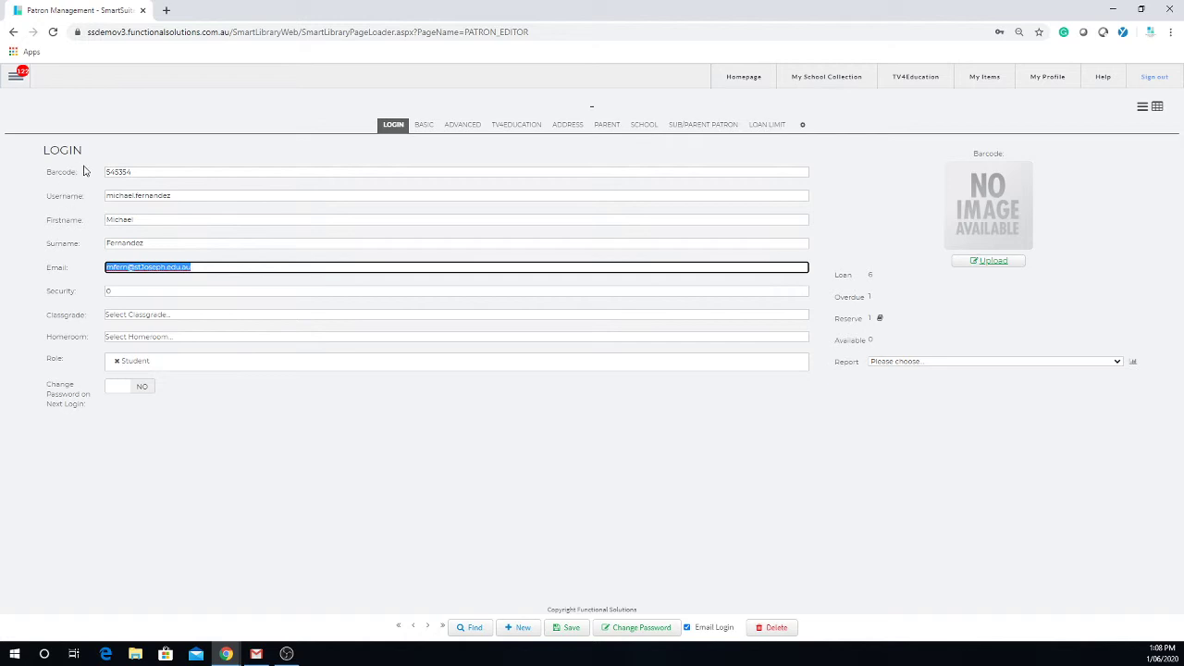
# Set the classgrade to 11 and the homeroom to 11G.
pyautogui.click(144, 321)
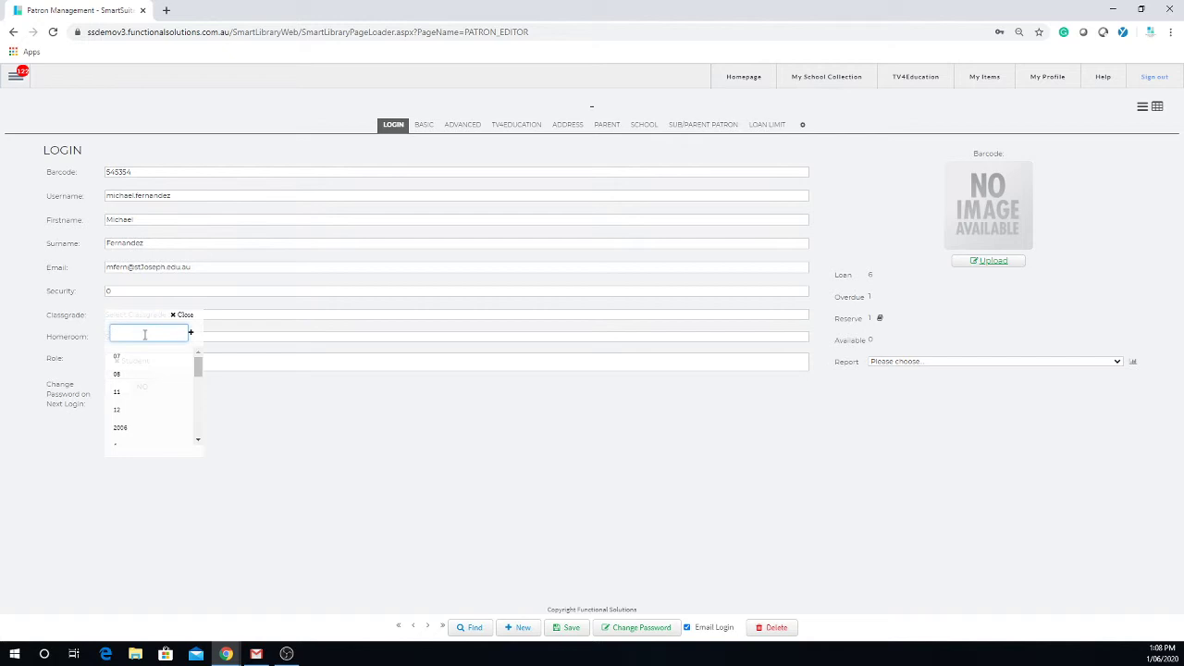
pyautogui.click(124, 394)
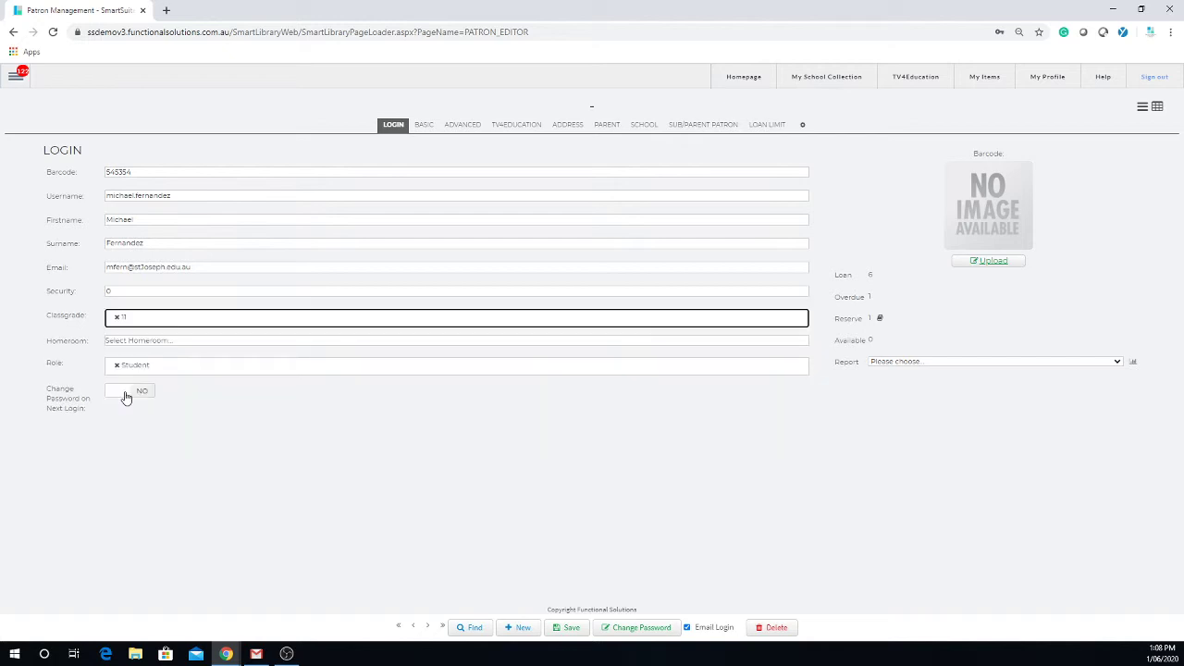
pyautogui.click(172, 344)
pyautogui.scroll(-3, 169, 399)
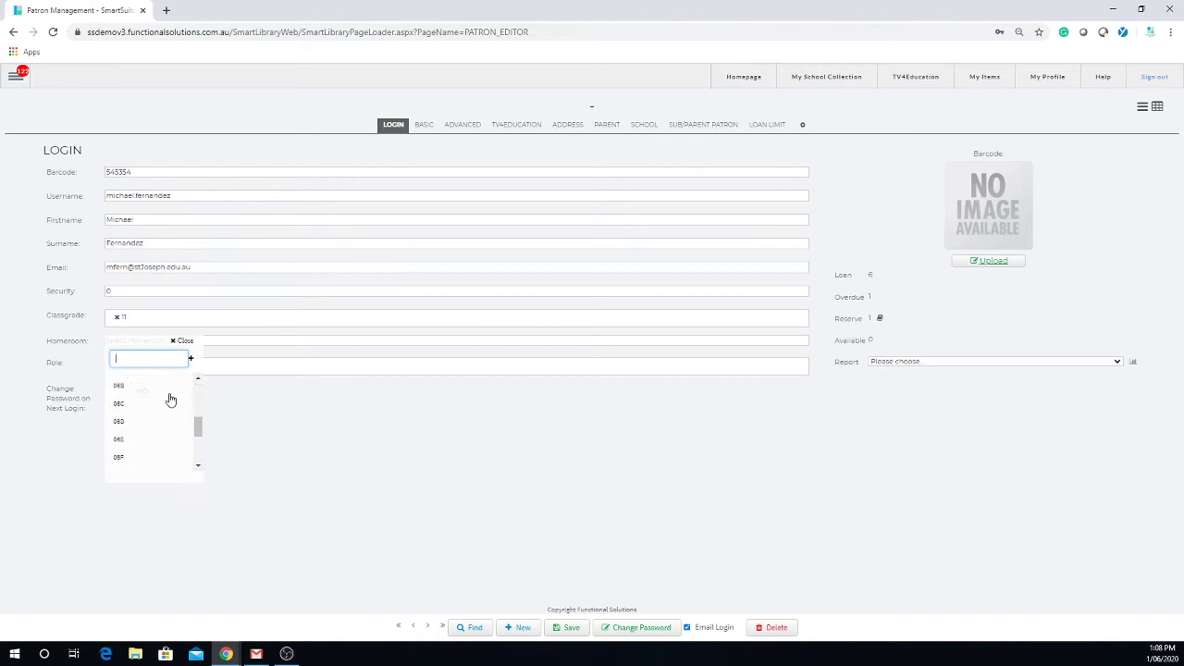
pyautogui.scroll(-5, 173, 393)
pyautogui.click(119, 391)
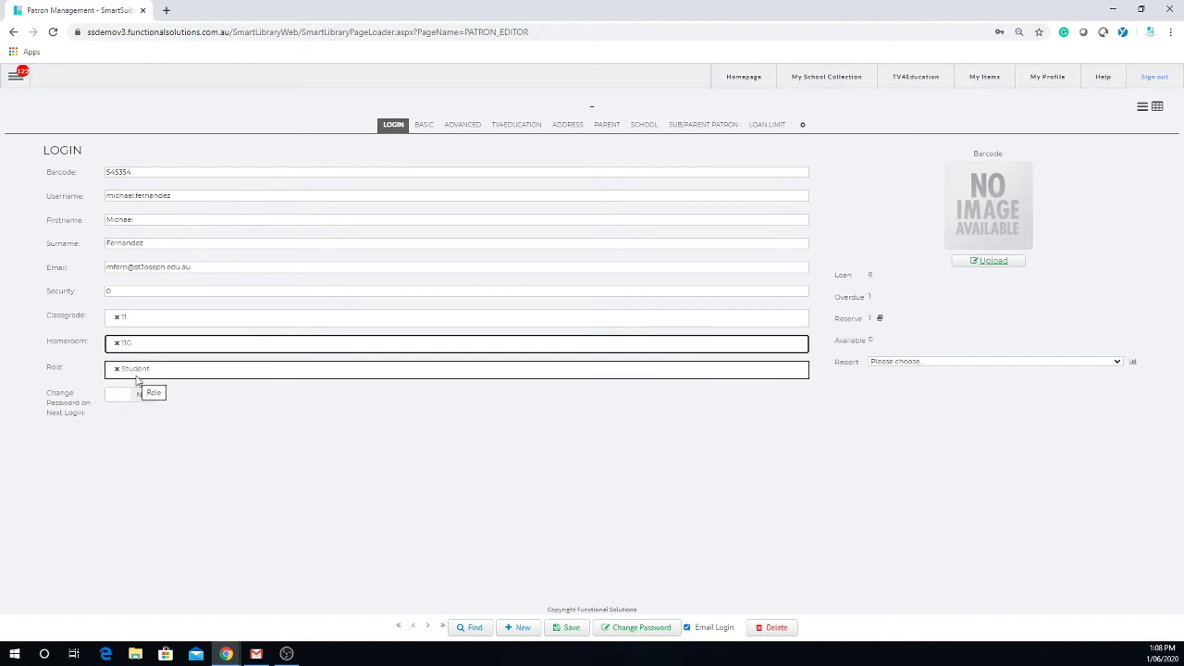
# Save the patron with '21' appended to the surname, accepting a generated password.
pyautogui.click(570, 630)
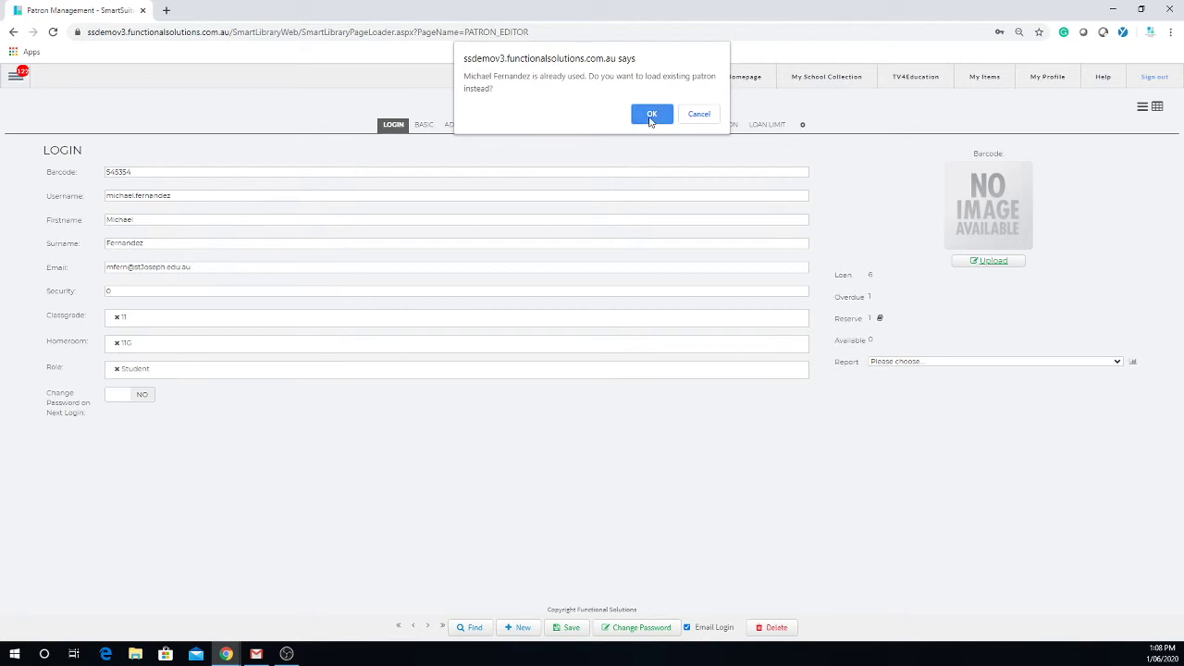
pyautogui.click(700, 115)
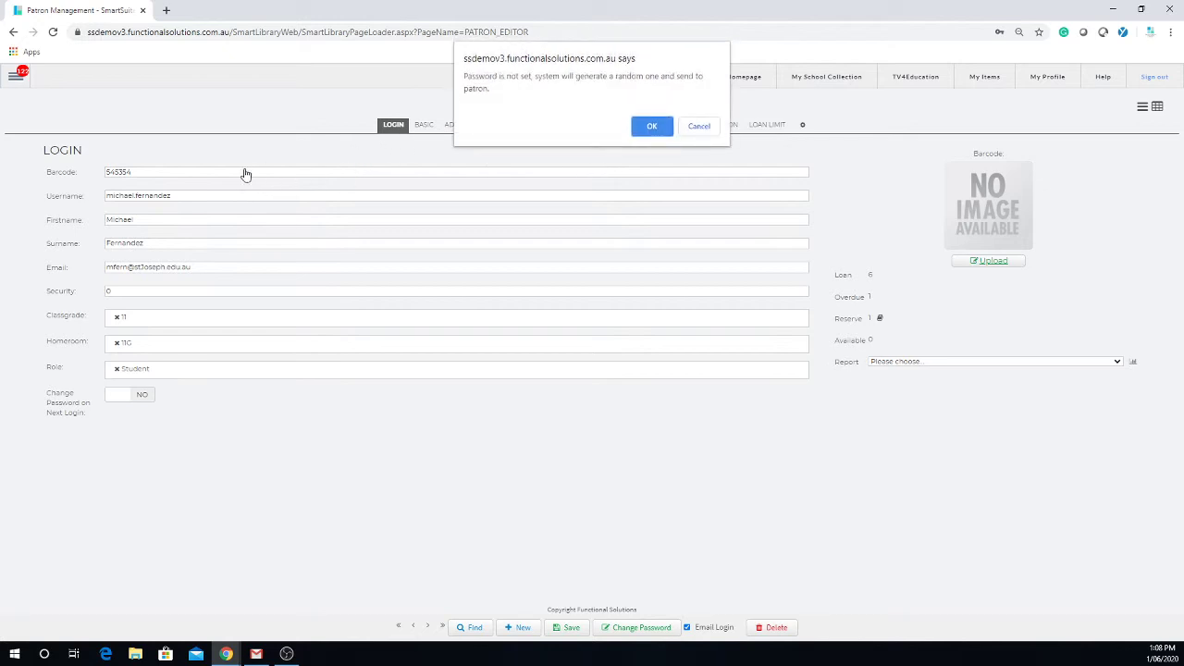
pyautogui.click(699, 126)
pyautogui.click(171, 244)
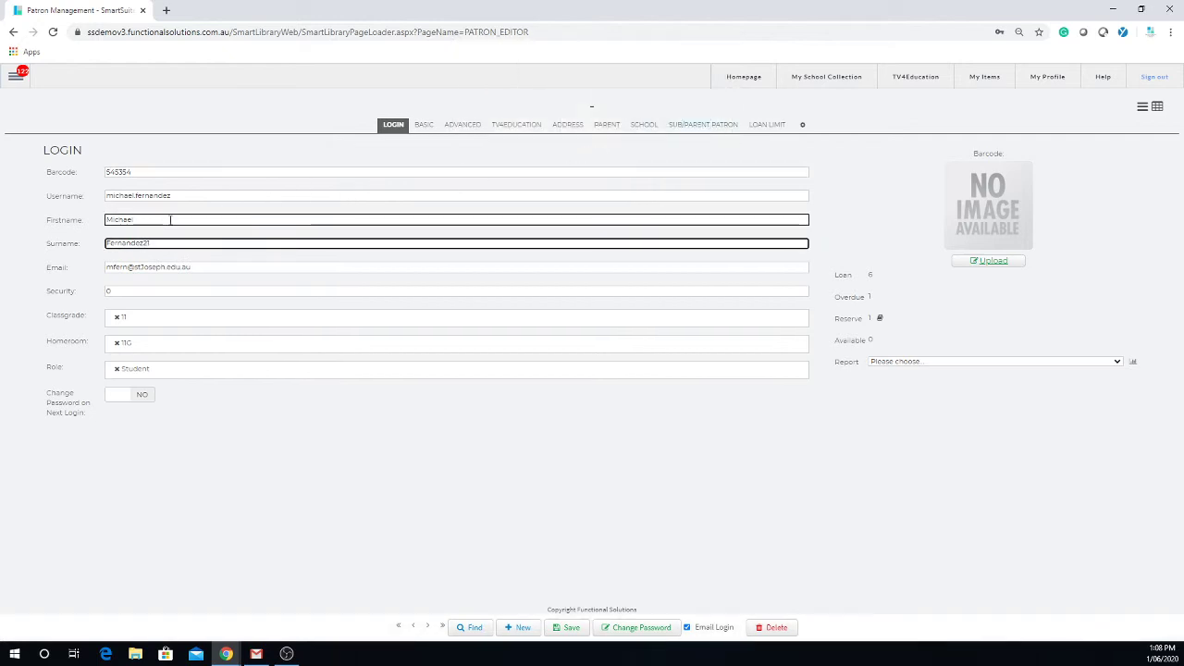
pyautogui.click(571, 629)
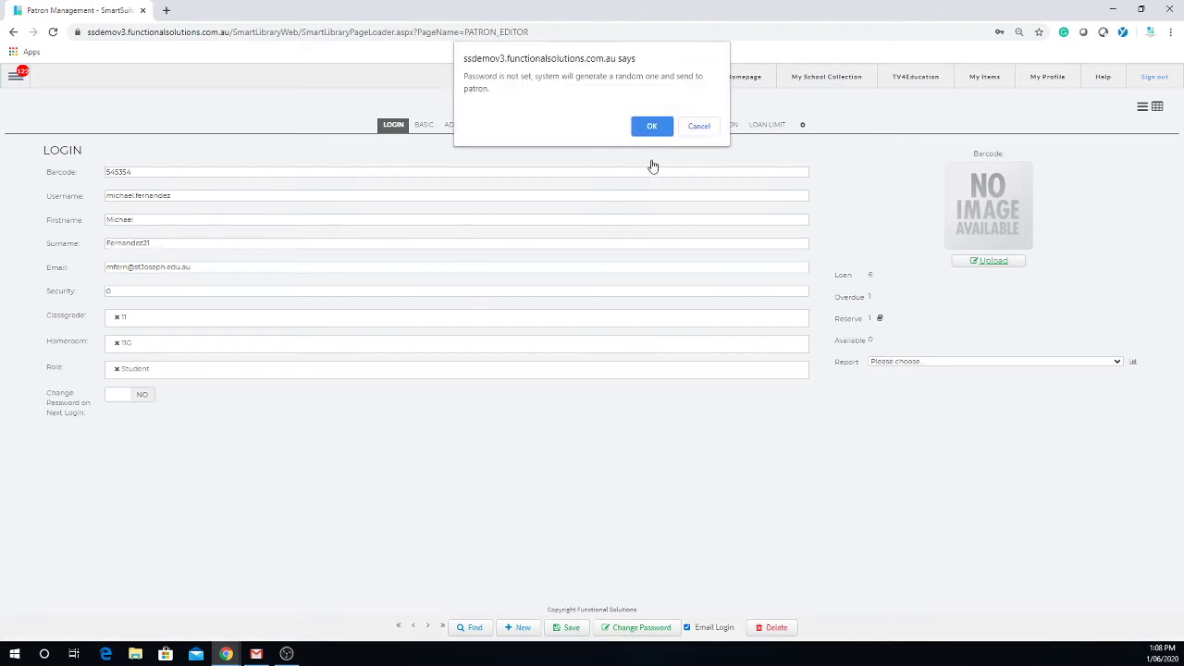
pyautogui.click(652, 127)
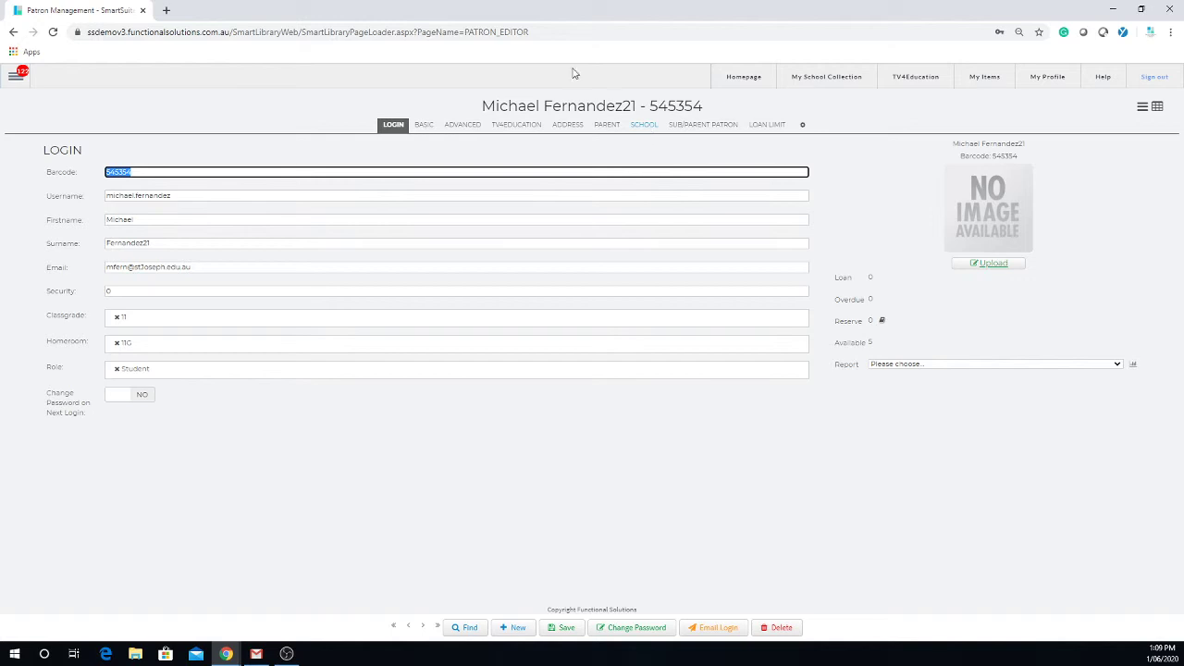
pyautogui.click(636, 630)
# Enter and confirm a new password for the patron, then close Chrome's update-password popup.
pyautogui.click(201, 175)
pyautogui.click(204, 172)
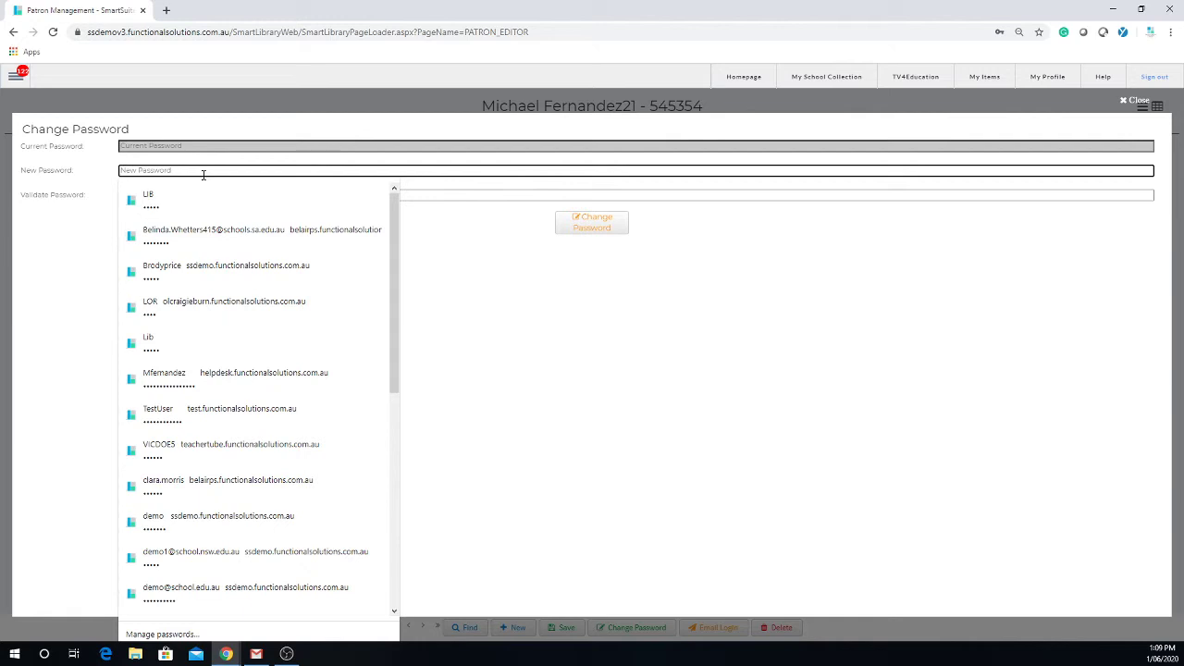
pyautogui.write('•••')
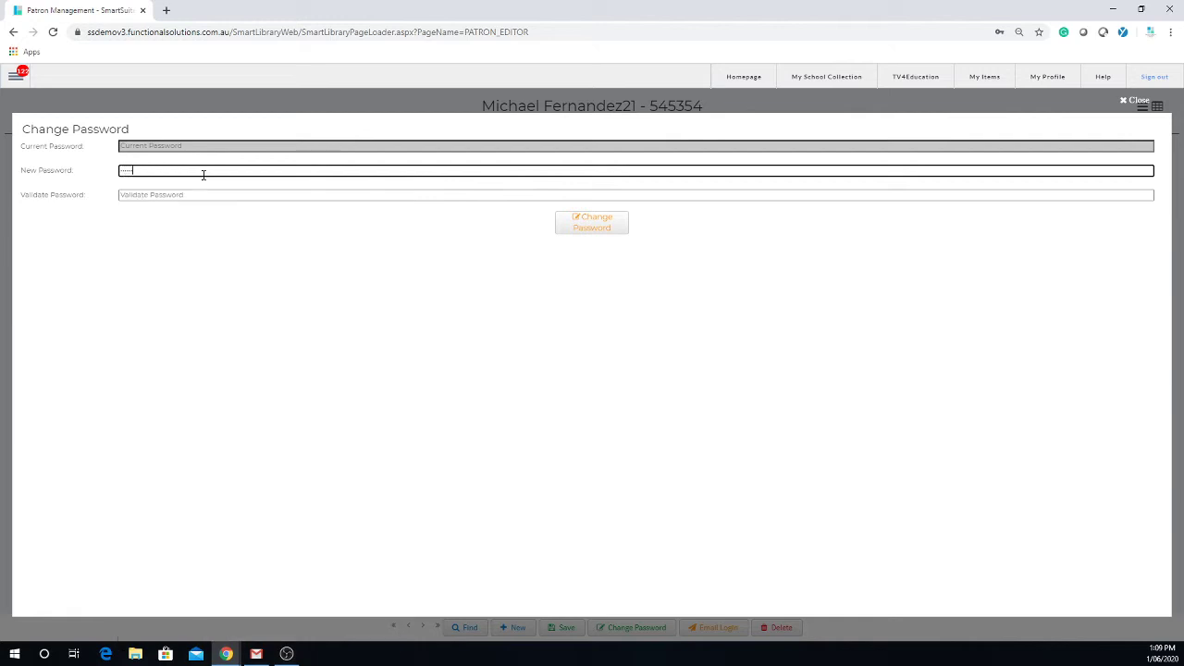
pyautogui.write('•')
pyautogui.press('Tab')
pyautogui.write('•')
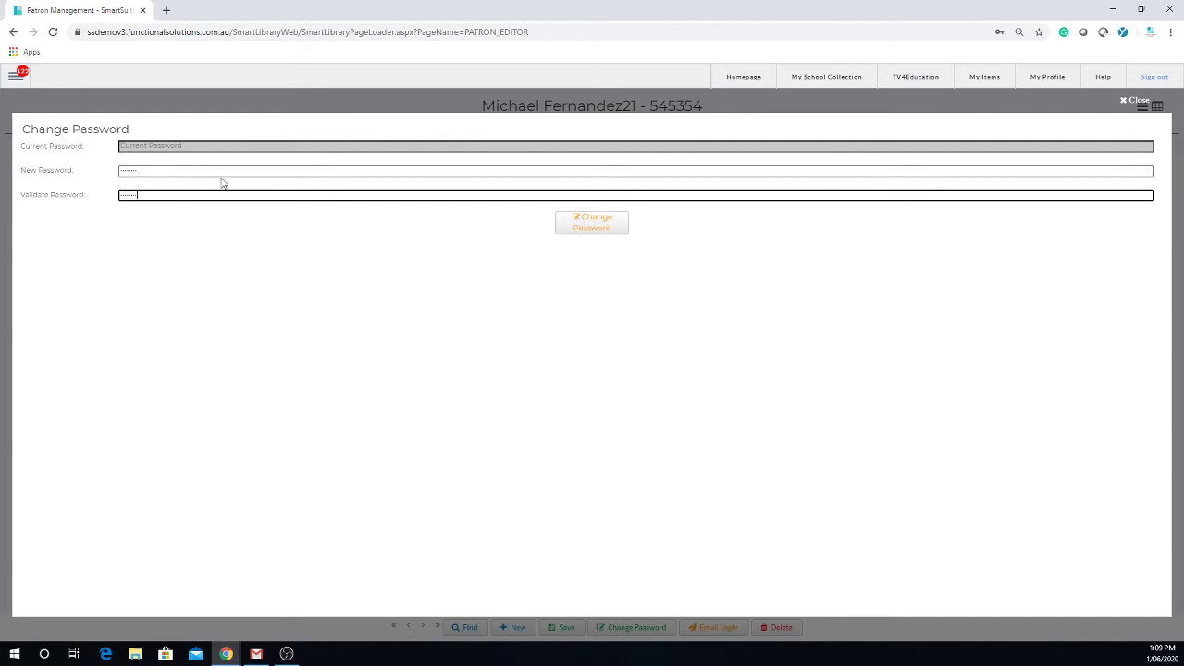
pyautogui.click(594, 230)
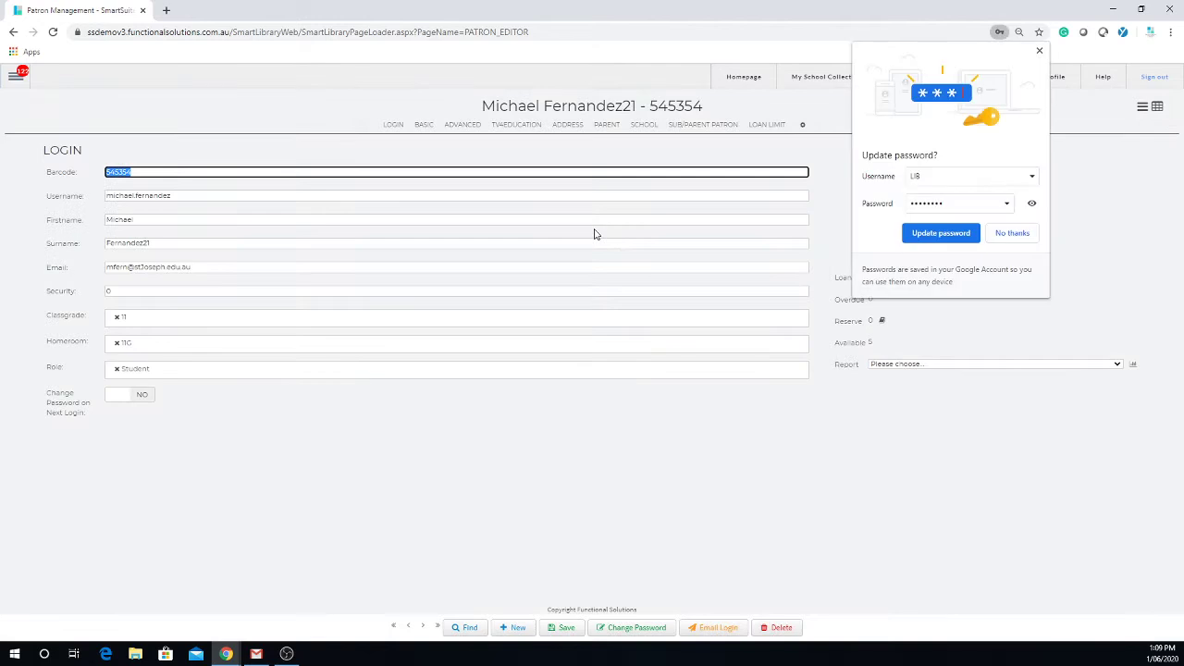
pyautogui.click(1039, 51)
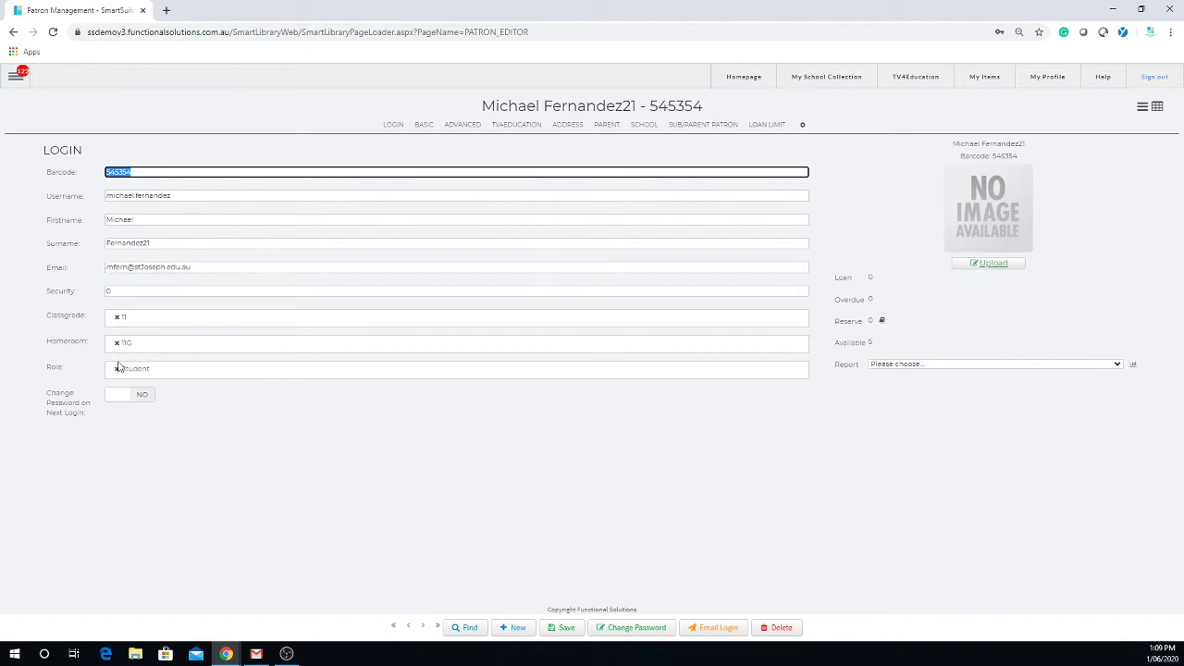
# Set the patron's Change Password on Next Login toggle to YES.
pyautogui.click(120, 404)
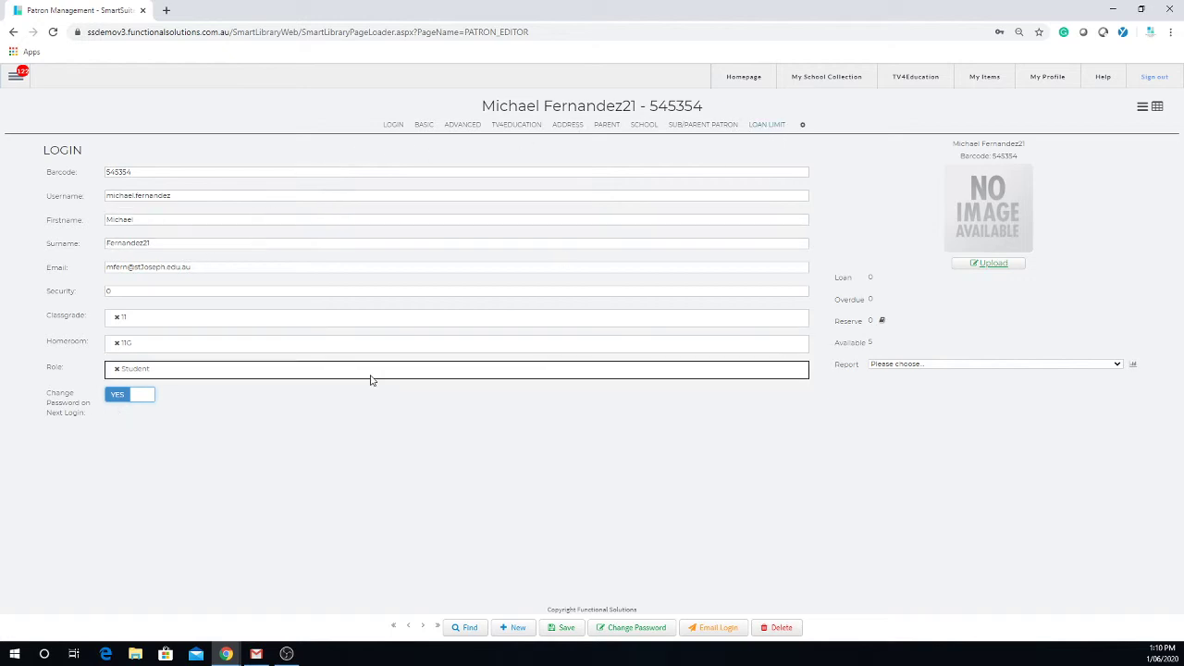
# Set Can borrow to YES in the patron's ADVANCED settings and save the record.
pyautogui.click(426, 131)
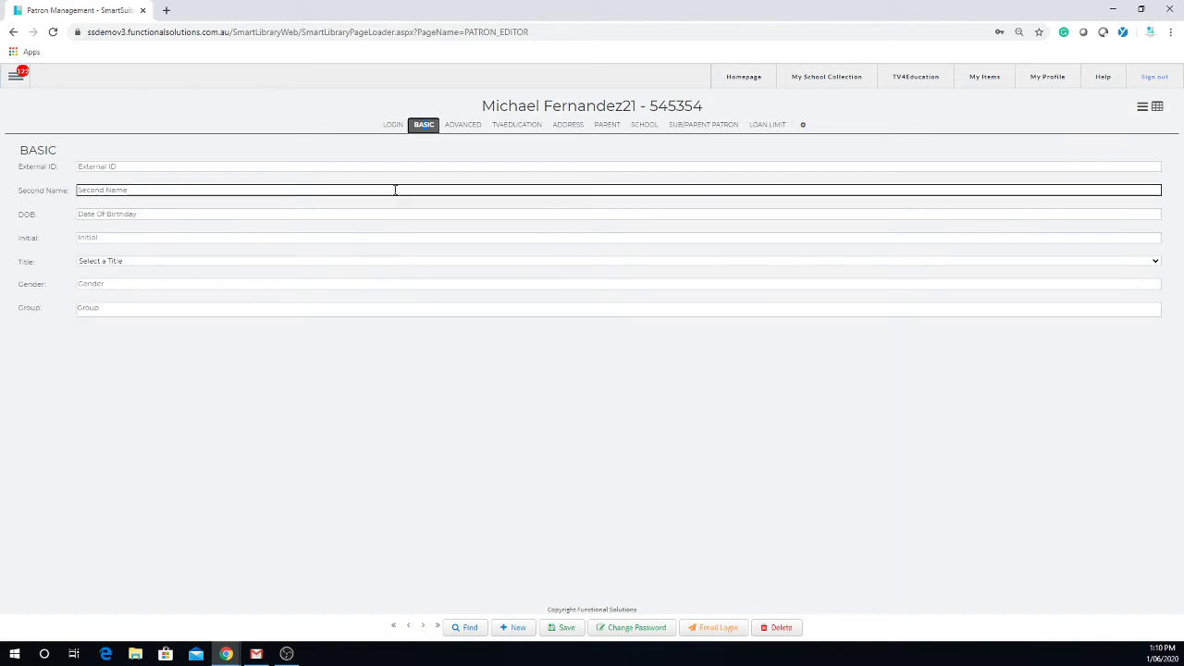
pyautogui.click(464, 126)
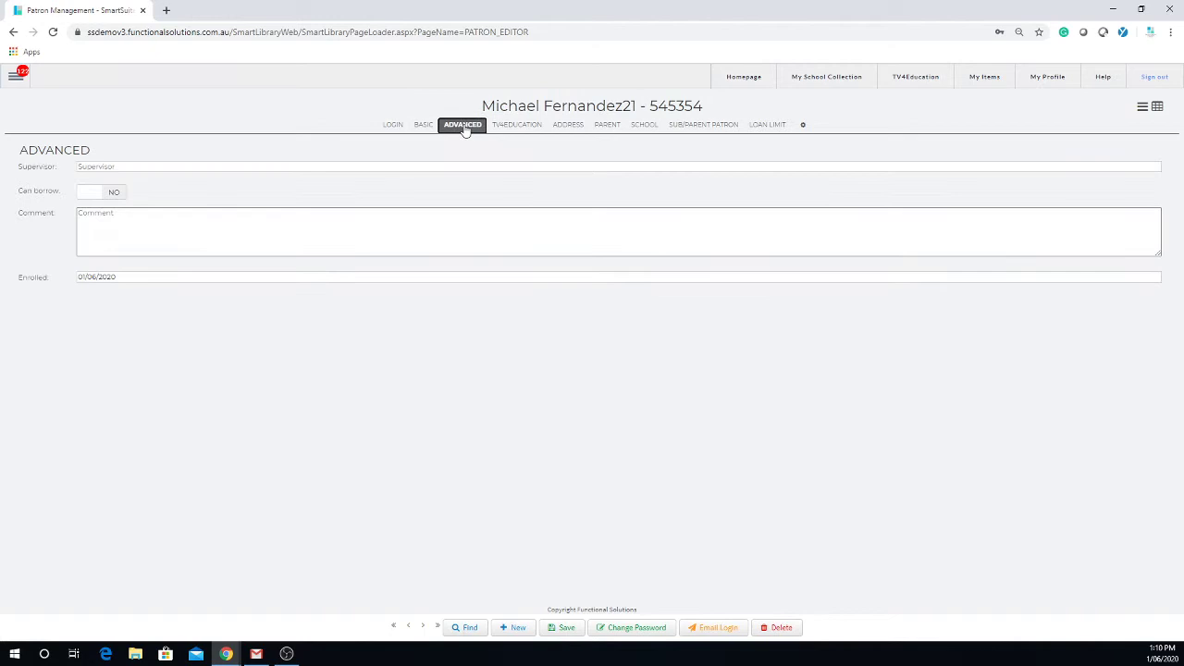
pyautogui.click(103, 196)
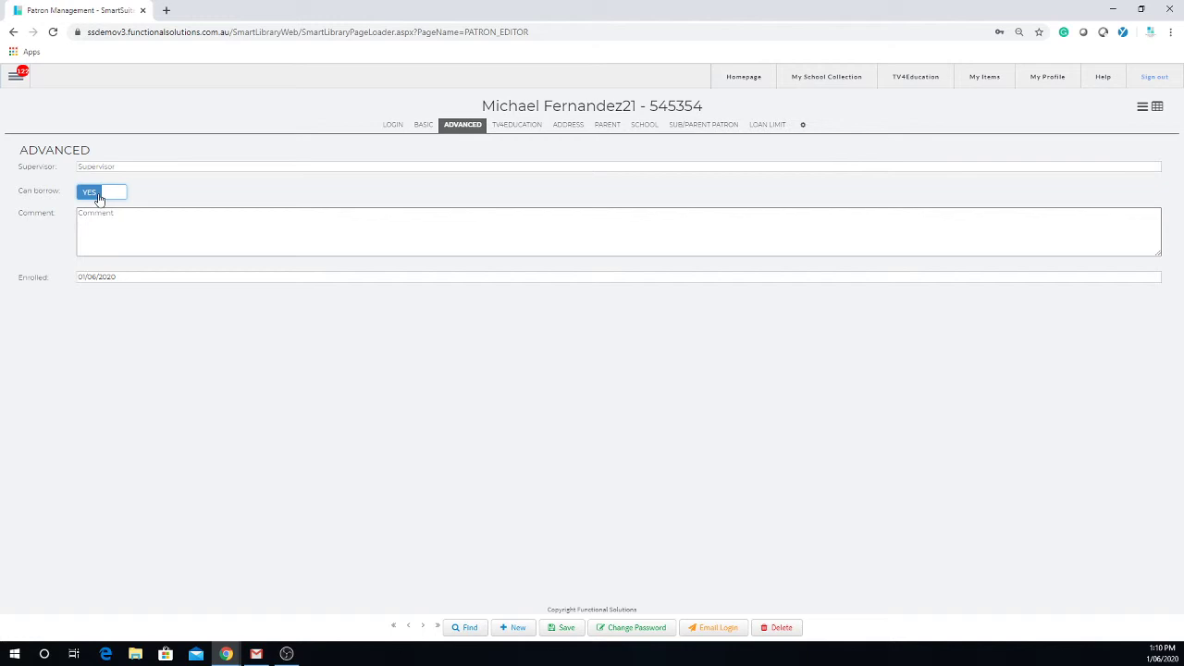
pyautogui.click(566, 629)
# Toggle TV4Education Local Download and Local Stream off and back on, leaving both enabled.
pyautogui.click(530, 127)
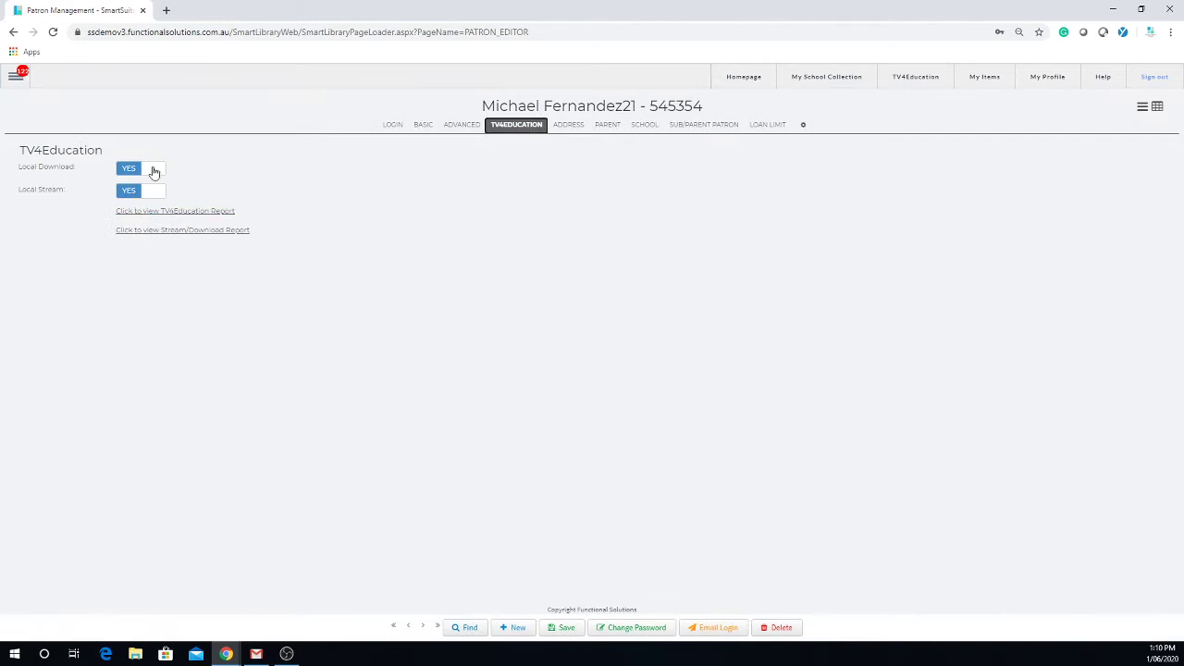
pyautogui.click(157, 171)
pyautogui.click(157, 194)
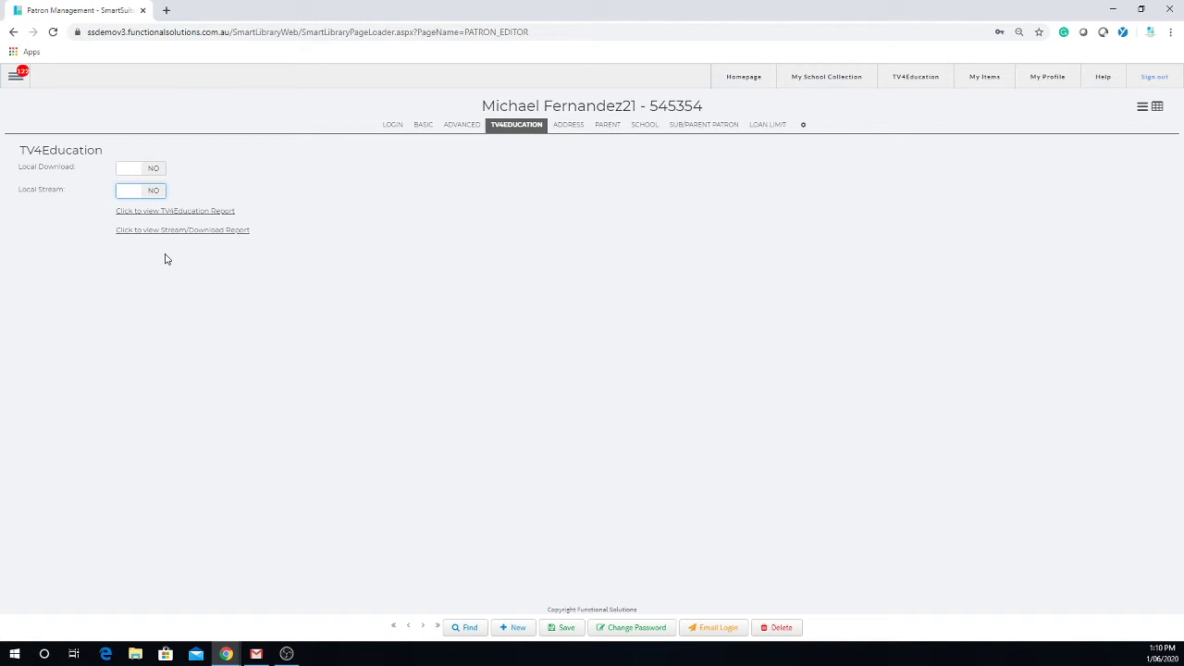
pyautogui.click(128, 170)
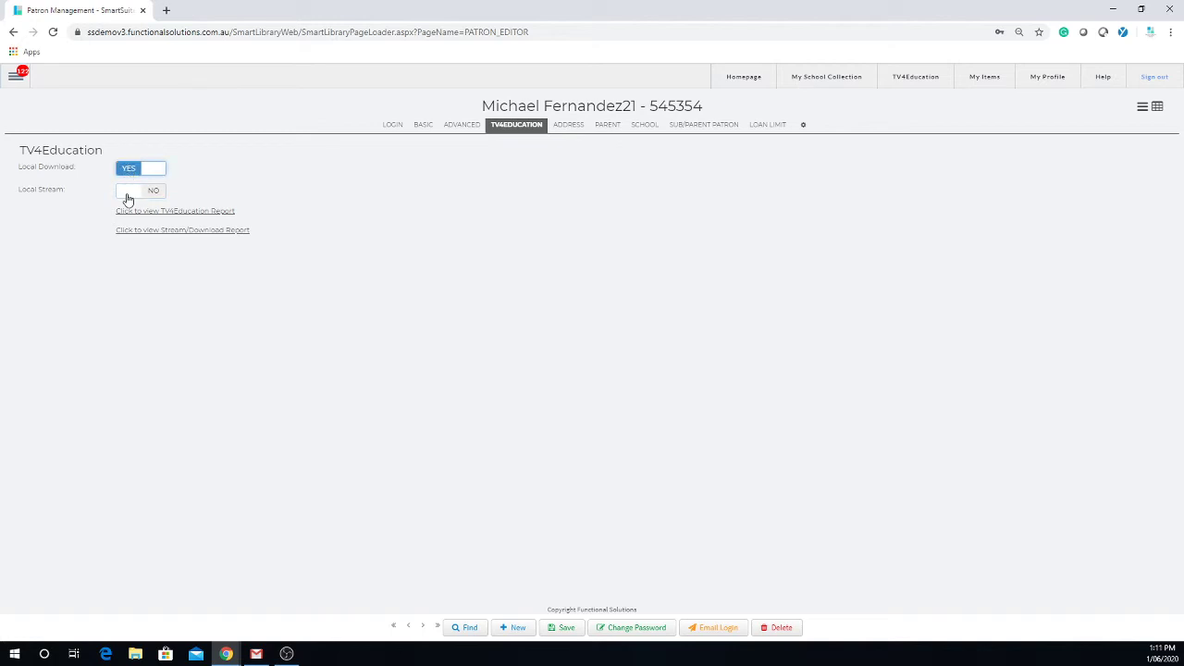
pyautogui.click(128, 198)
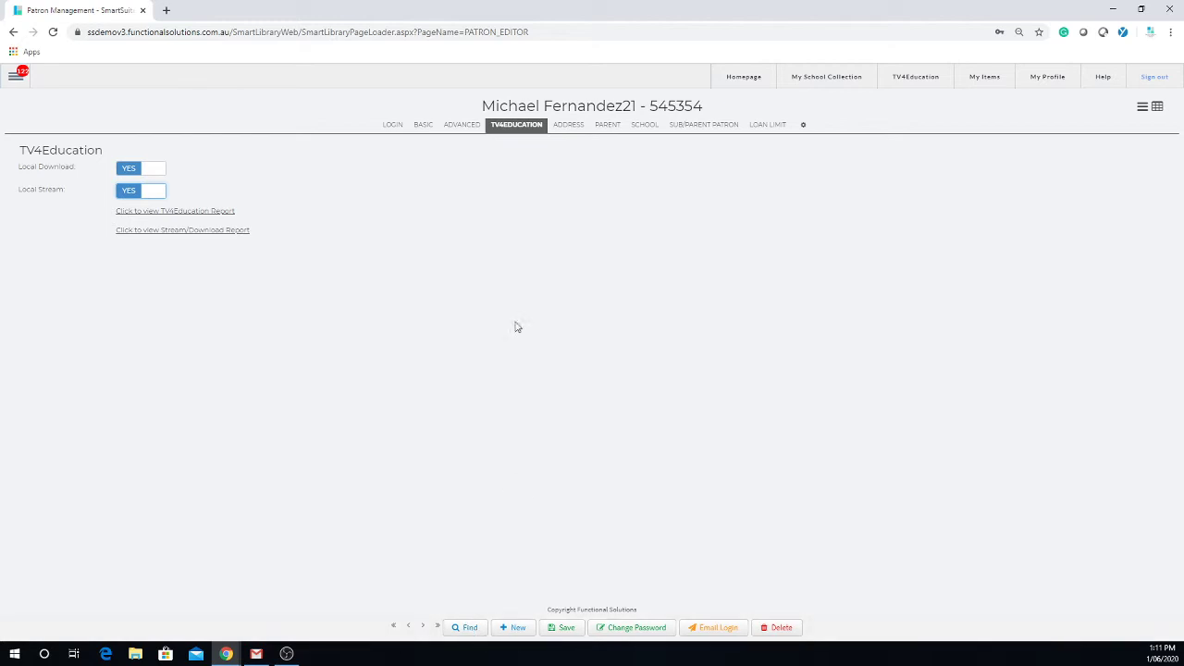
# On the LOGIN tab, replace the patron's Student role with Teacher.
pyautogui.click(395, 126)
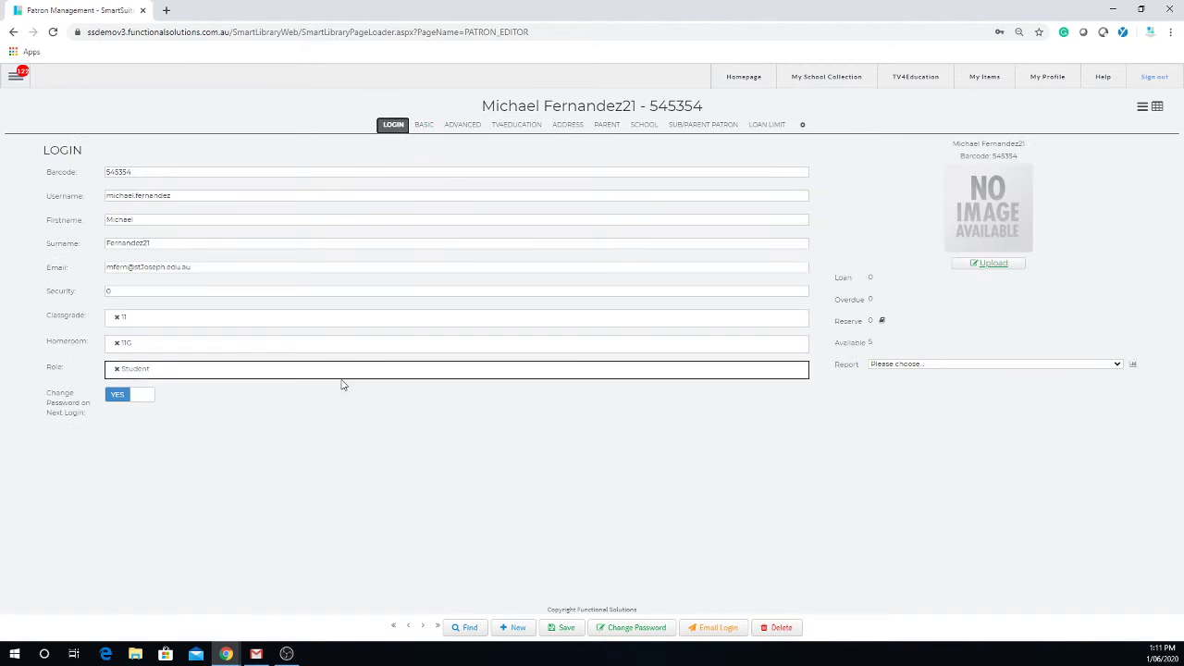
pyautogui.click(118, 370)
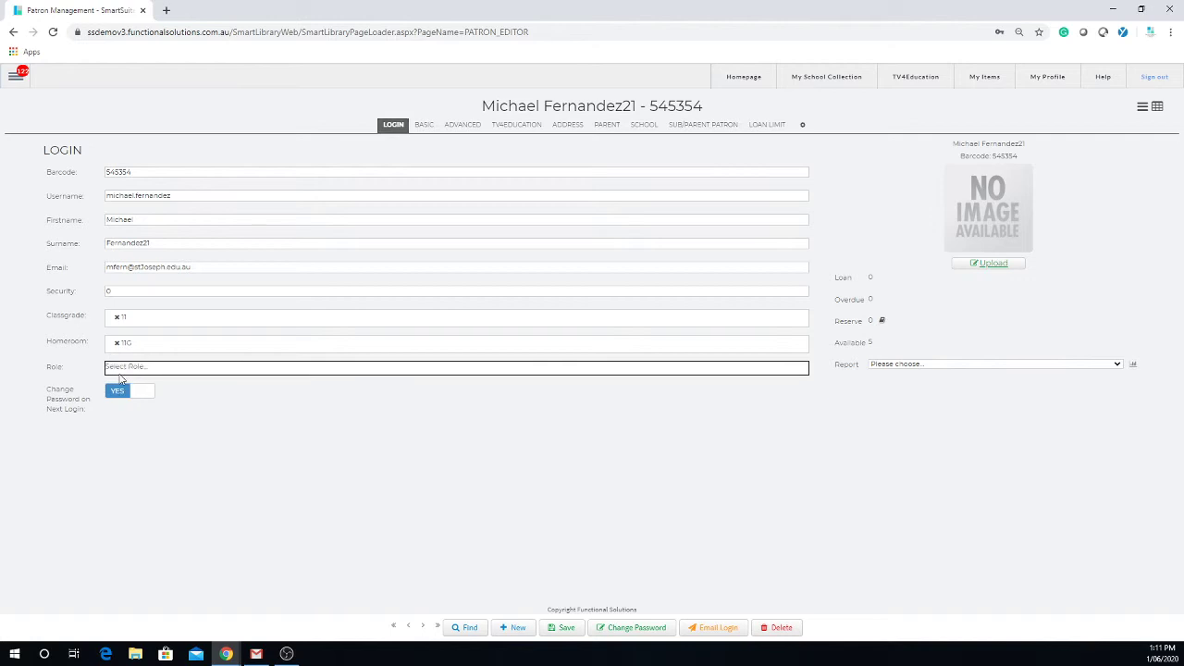
pyautogui.click(238, 375)
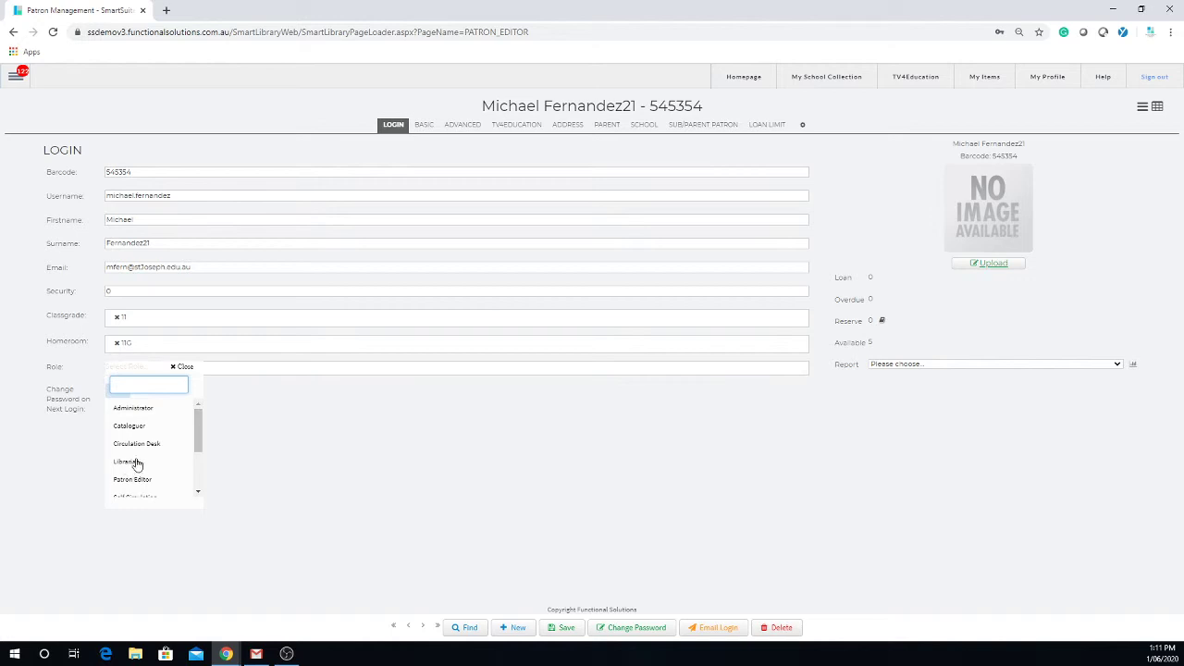
pyautogui.moveTo(197, 434); pyautogui.dragTo(178, 485)
pyautogui.click(125, 455)
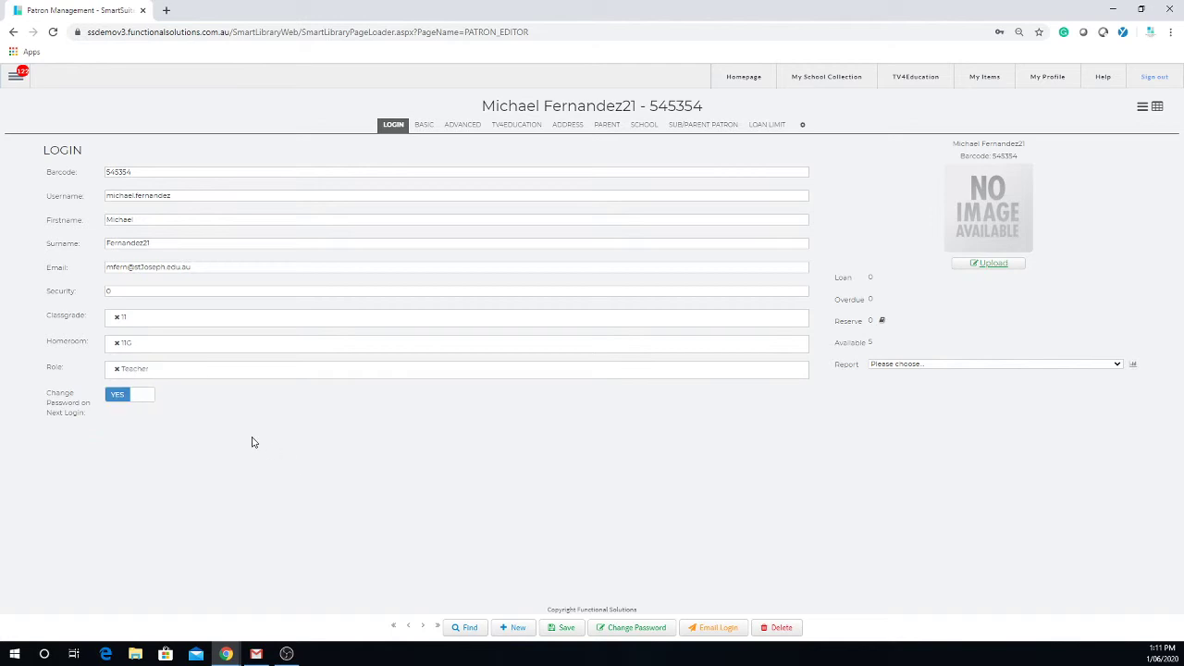
# Save the patron record with the Teacher role and classgrade 11.
pyautogui.click(562, 629)
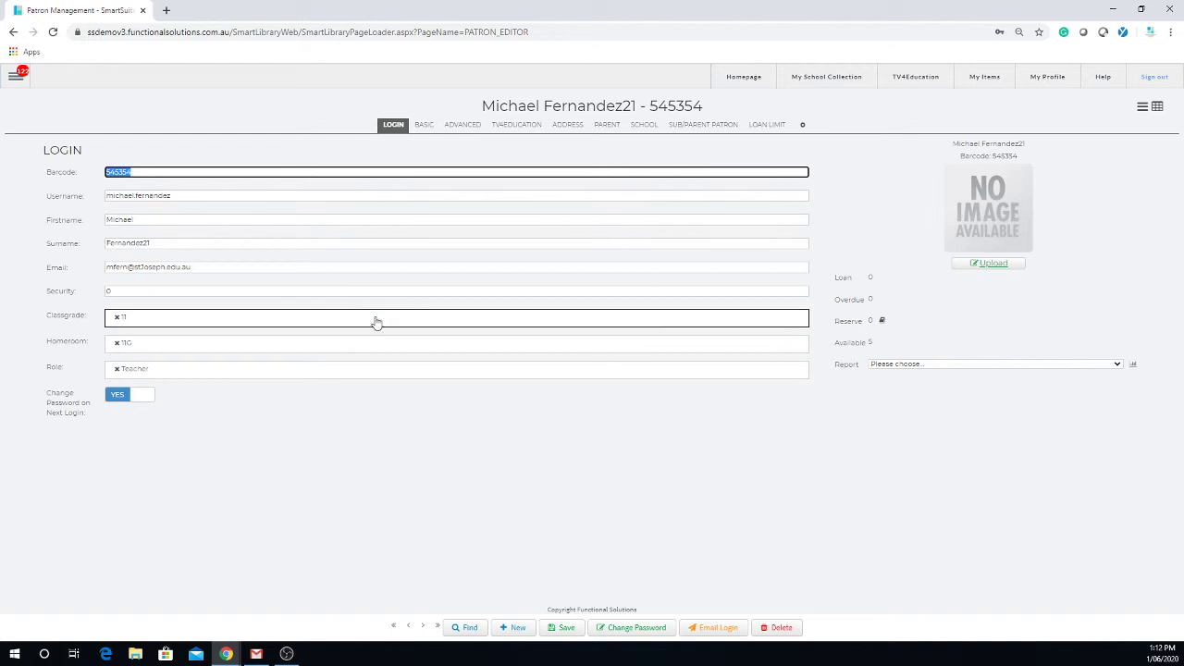
# Open Catalogue > Catalogue from the main menu, showing '100 recipes from Japanese cooking'.
pyautogui.click(15, 82)
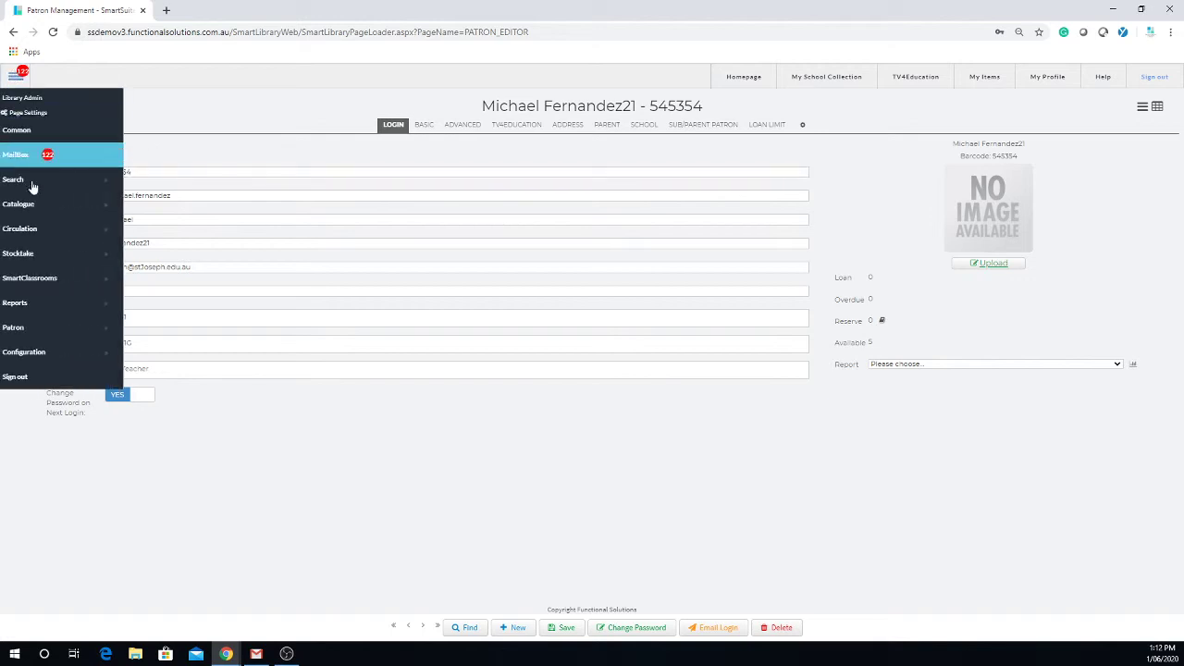
pyautogui.moveTo(56, 213)
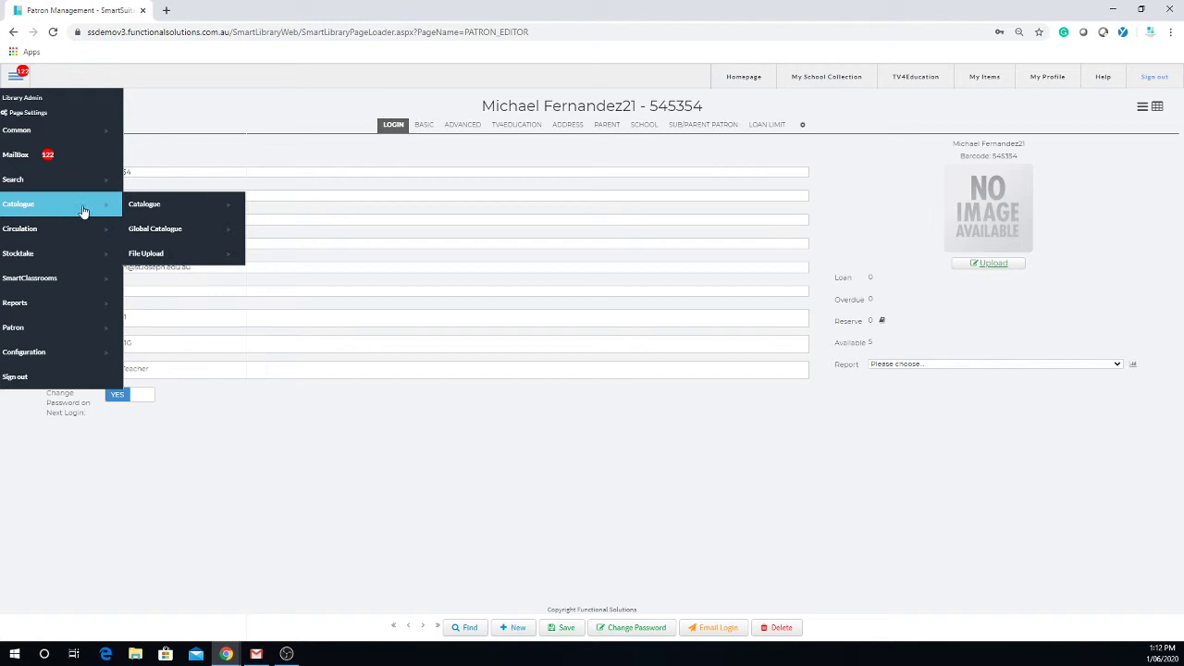
pyautogui.click(185, 204)
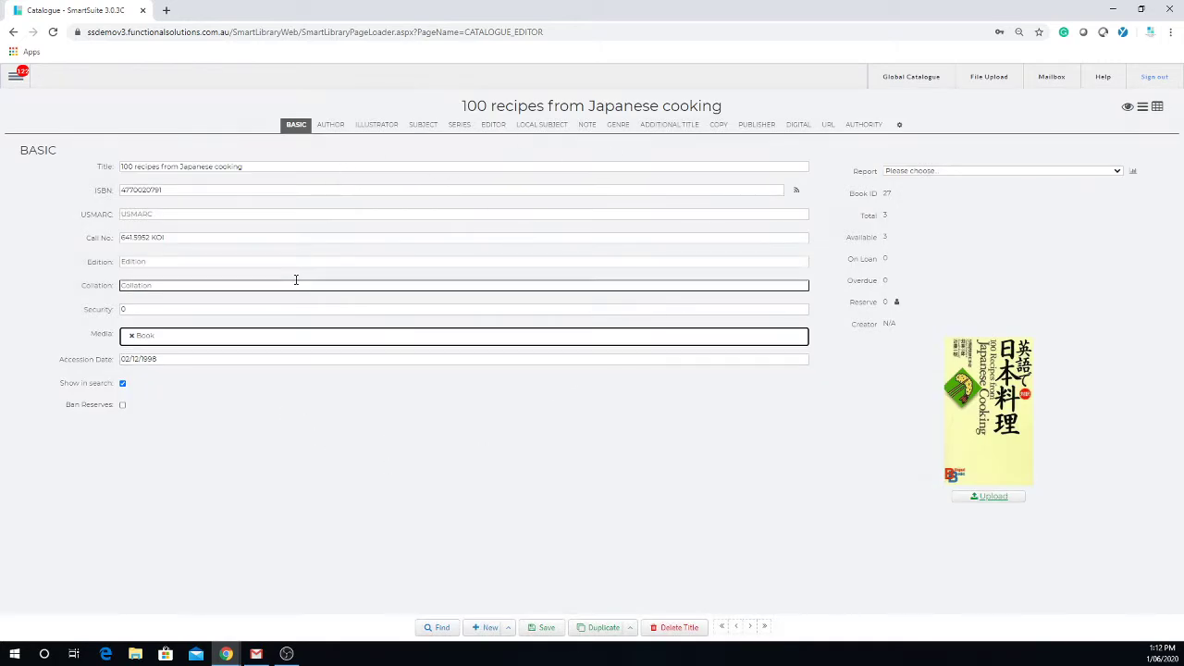
# Step forward through four catalogue records with the next-record arrow.
pyautogui.click(750, 628)
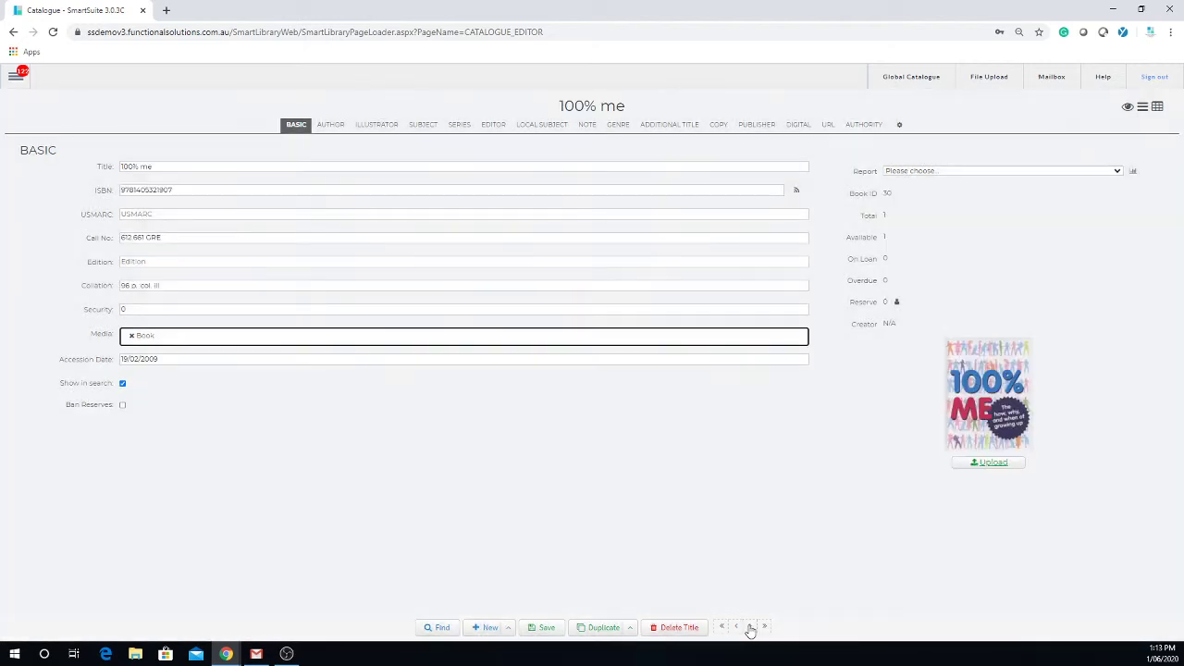
pyautogui.click(749, 628)
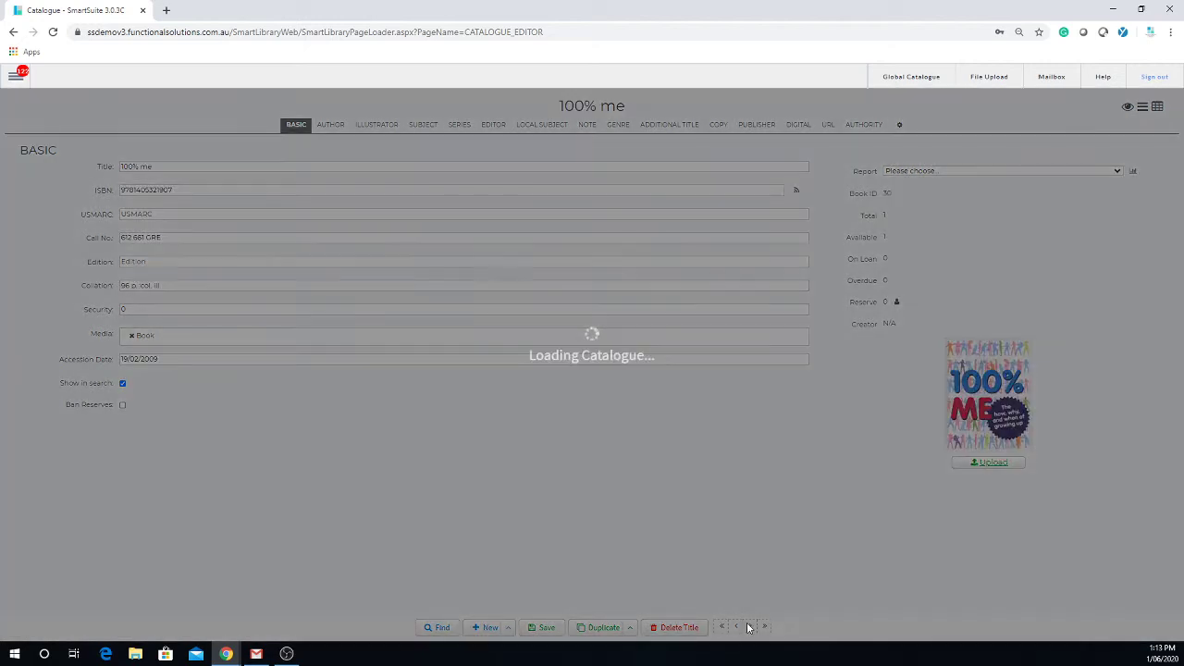
pyautogui.click(748, 627)
pyautogui.click(749, 626)
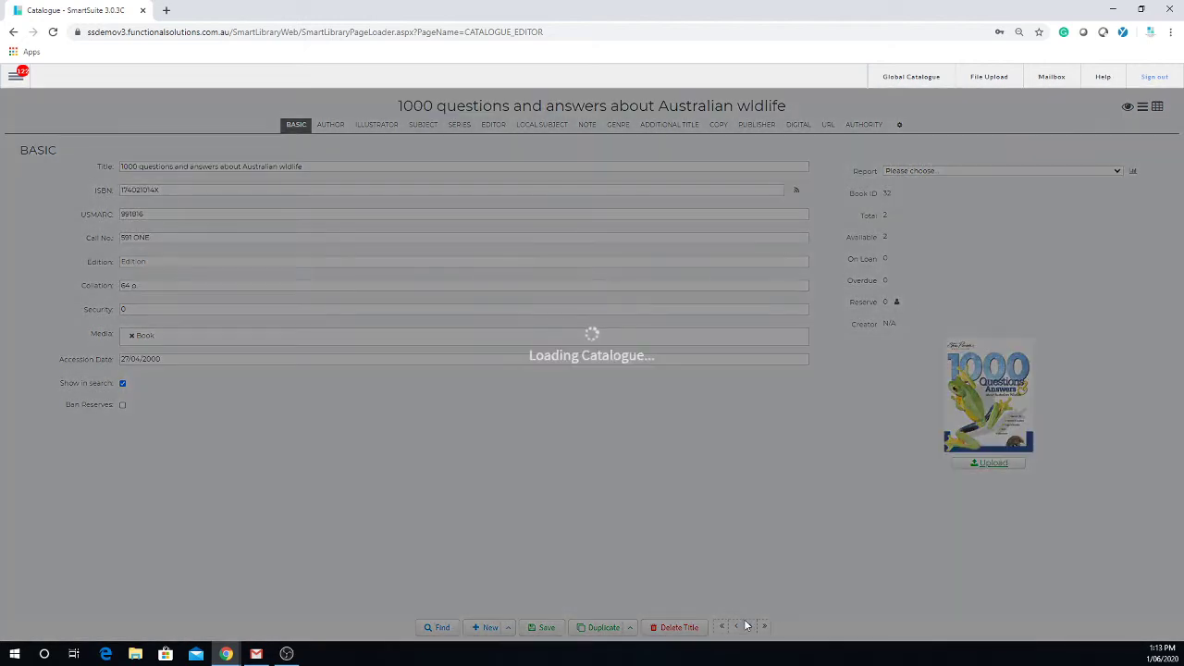
# Search All Fields for 'cat' and select the Cat haiku result.
pyautogui.click(441, 628)
pyautogui.write('cat')
pyautogui.press('Return')
pyautogui.scroll(-1, 362, 384)
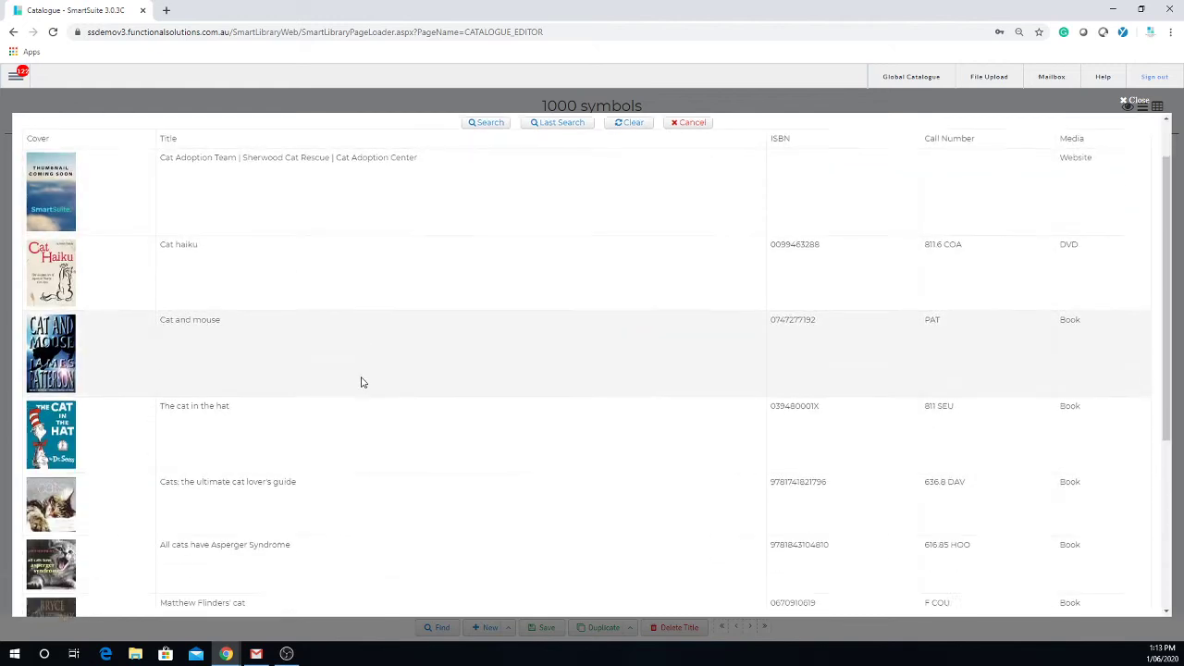
pyautogui.scroll(-3, 363, 383)
pyautogui.scroll(5, 355, 380)
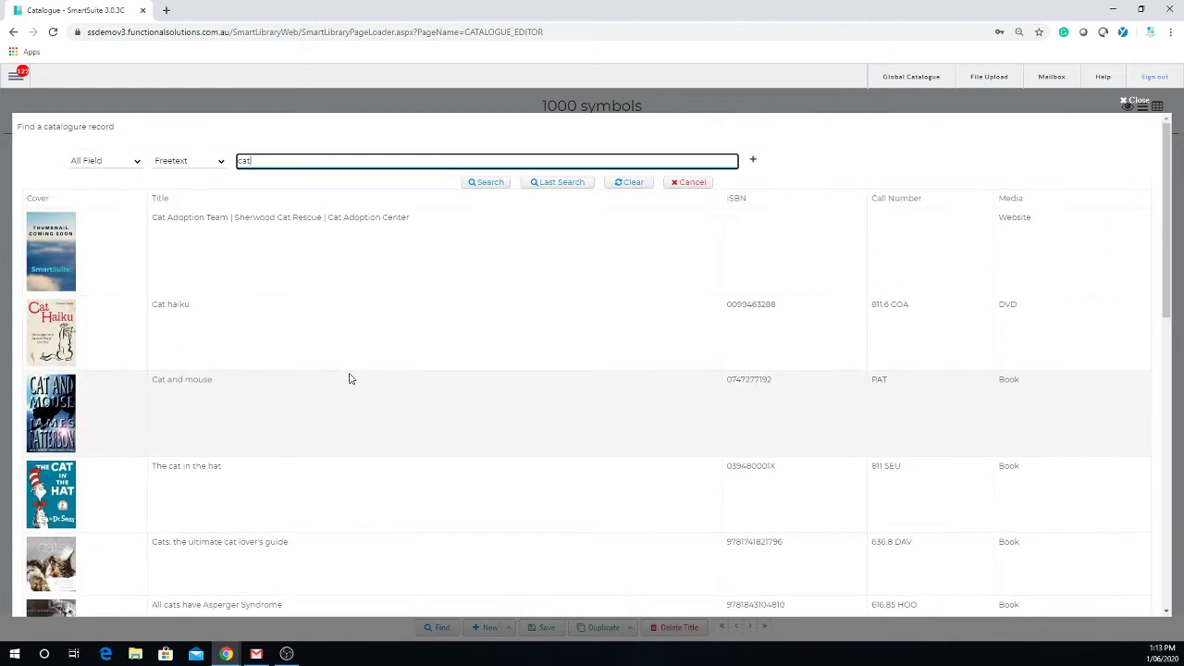
pyautogui.click(137, 163)
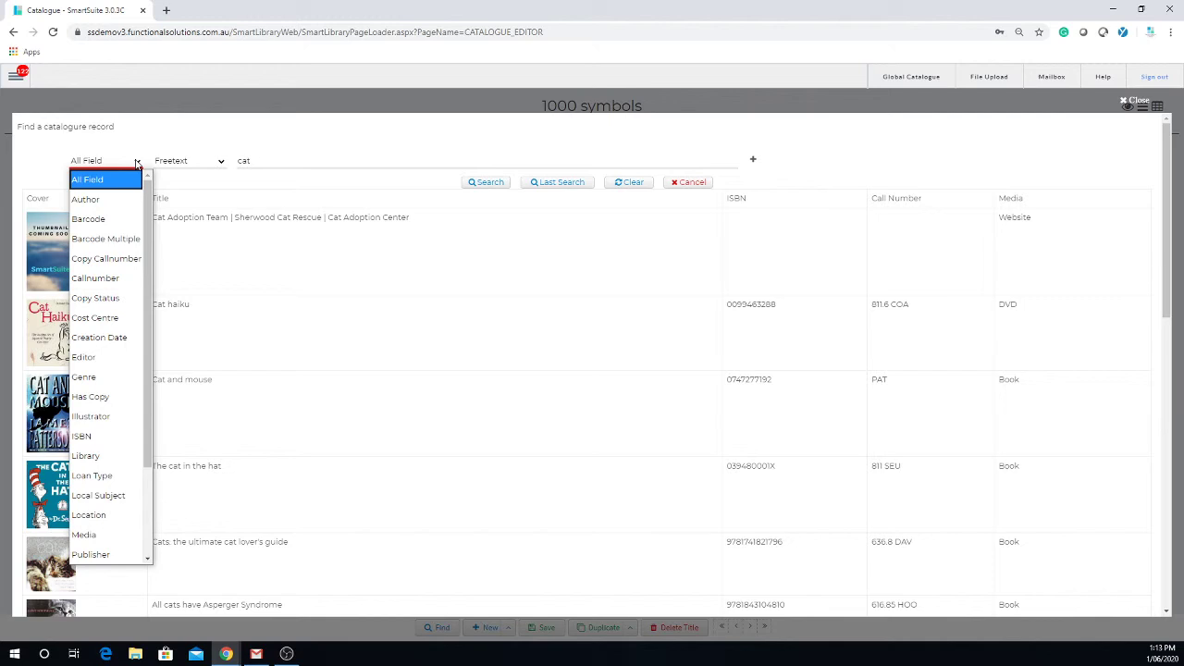
pyautogui.press('Down')
pyautogui.click(323, 160)
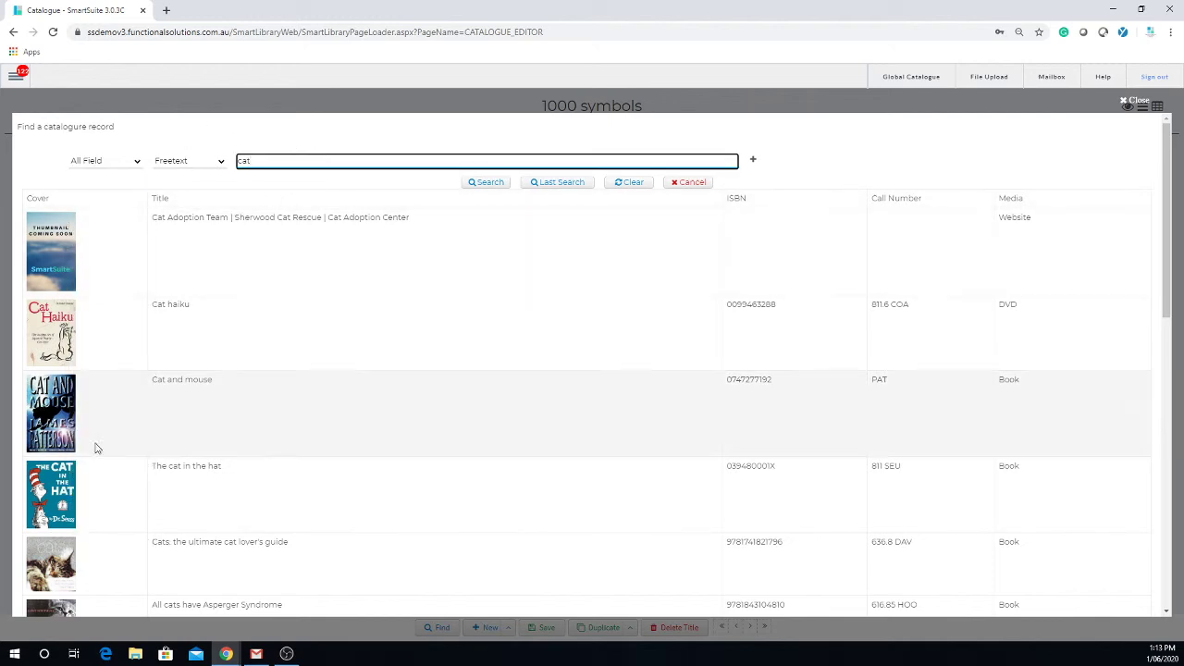
pyautogui.click(188, 308)
# Open Cat haiku and view its COPY list, cancelling the Delete Title confirmation both times.
pyautogui.click(188, 309)
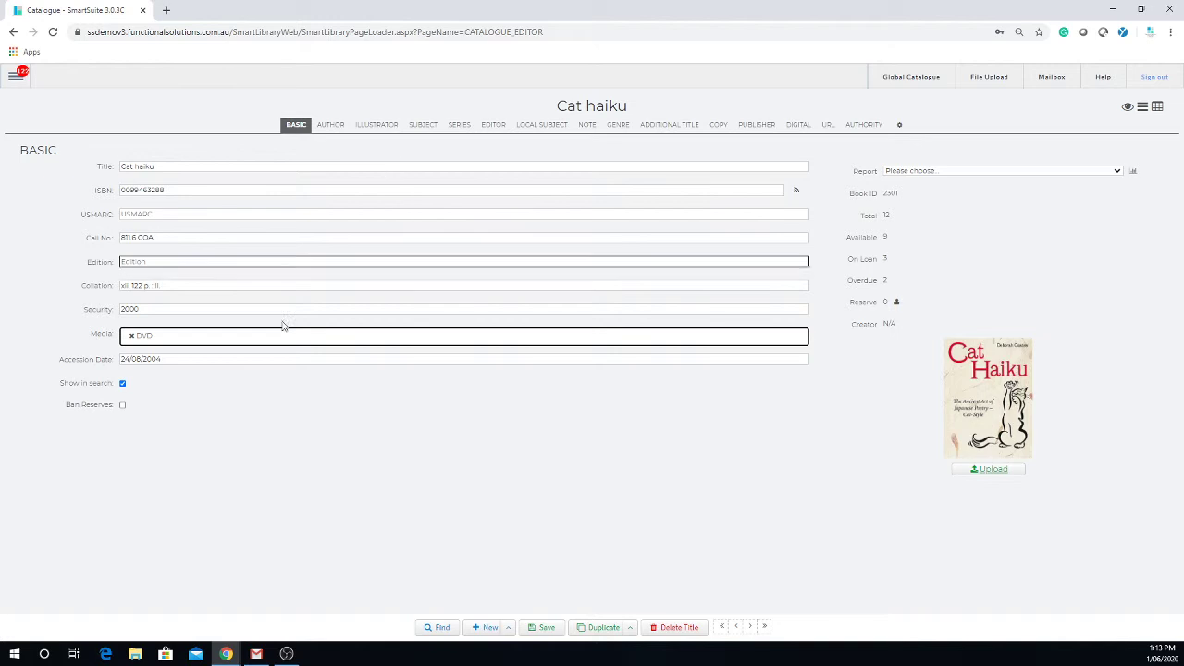
pyautogui.click(679, 628)
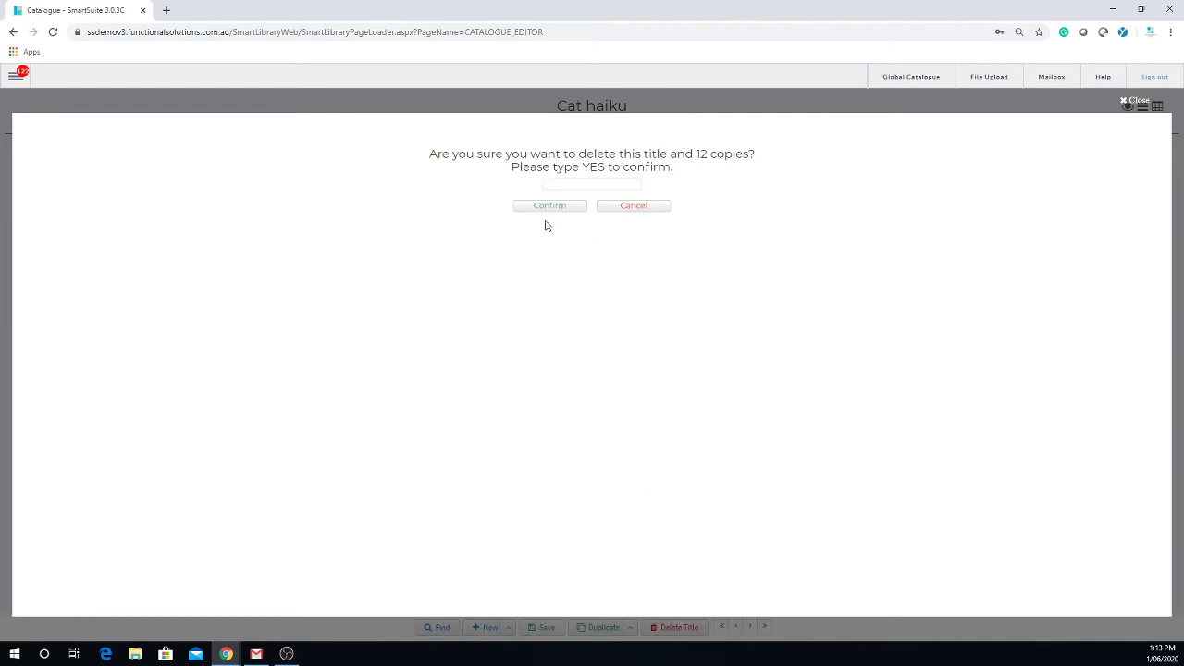
pyautogui.click(1126, 102)
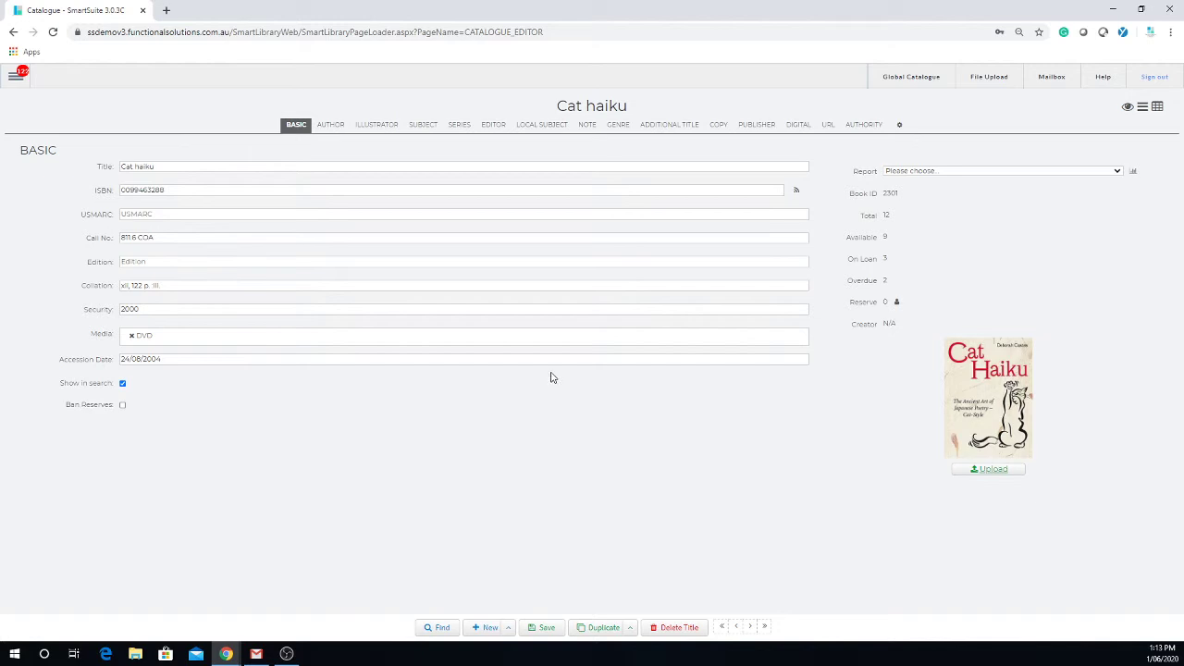
pyautogui.click(719, 125)
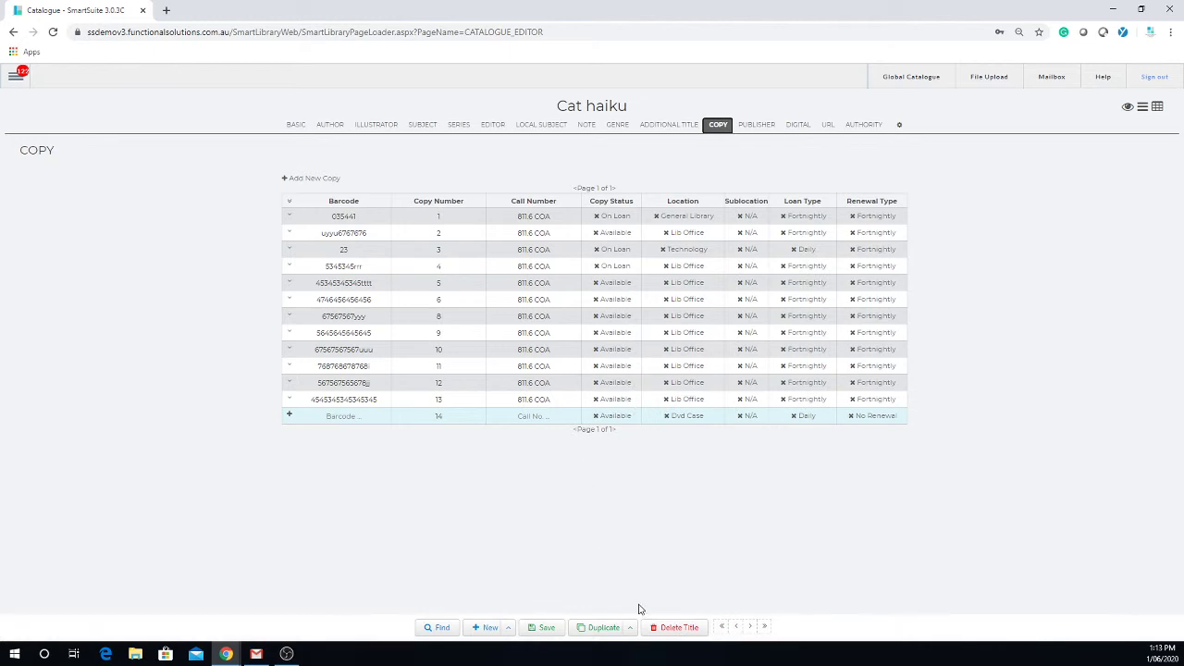
pyautogui.click(674, 628)
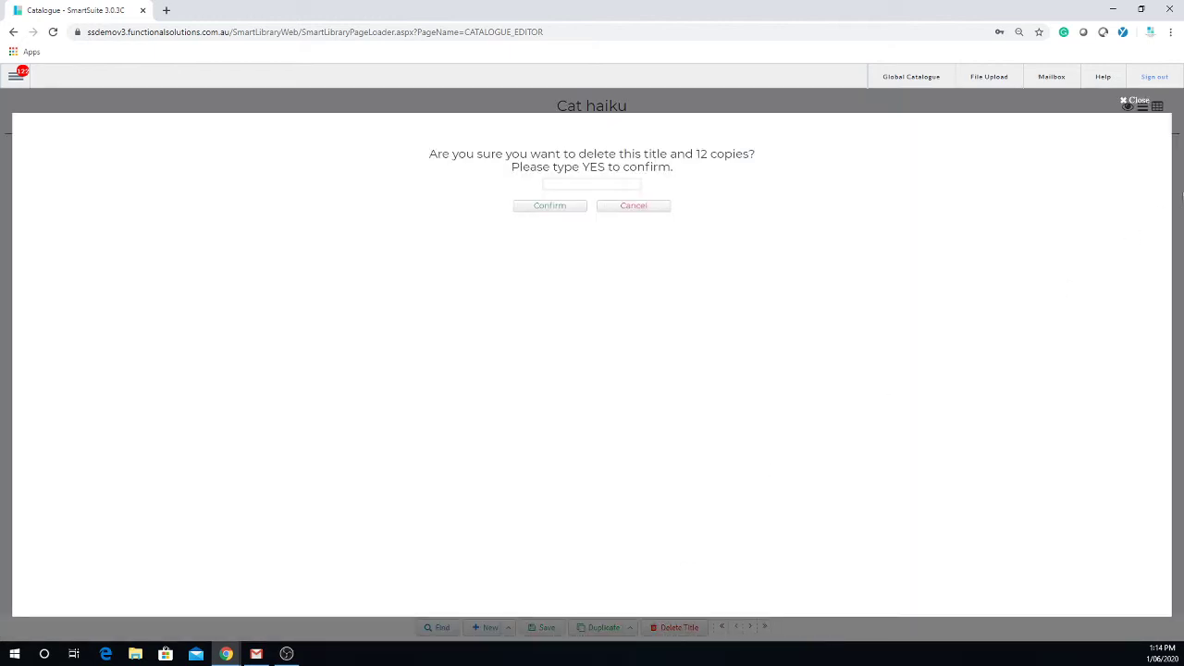
pyautogui.click(1141, 102)
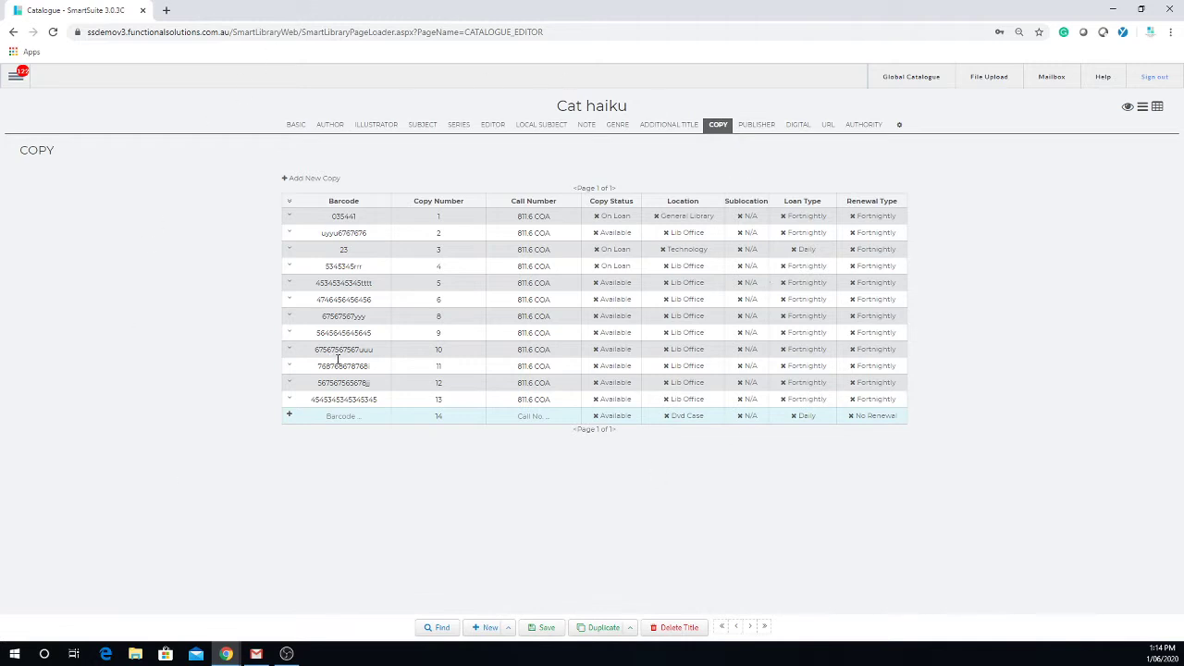
pyautogui.click(369, 320)
pyautogui.moveTo(368, 318); pyautogui.dragTo(317, 313)
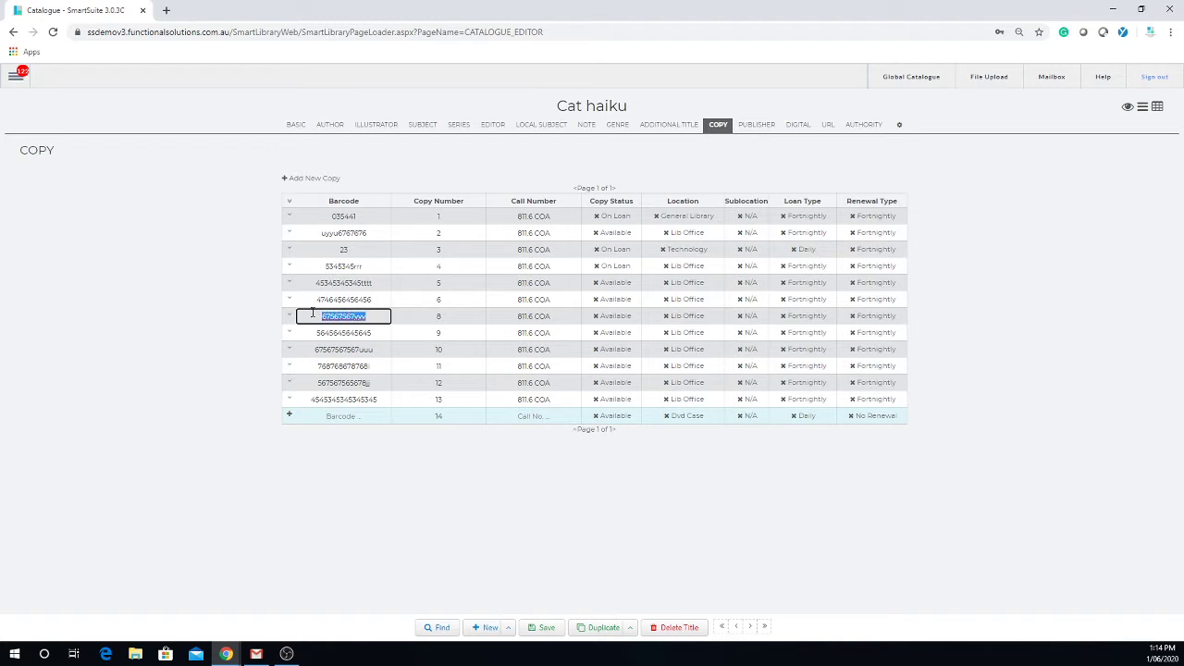
pyautogui.click(290, 366)
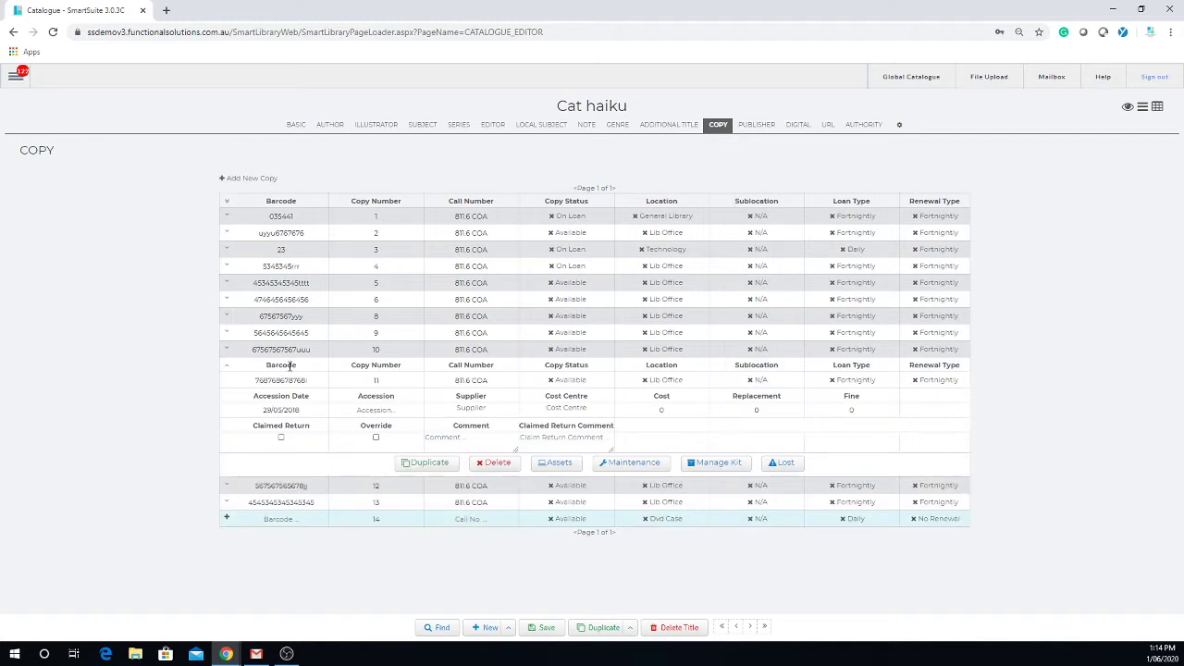
pyautogui.click(493, 465)
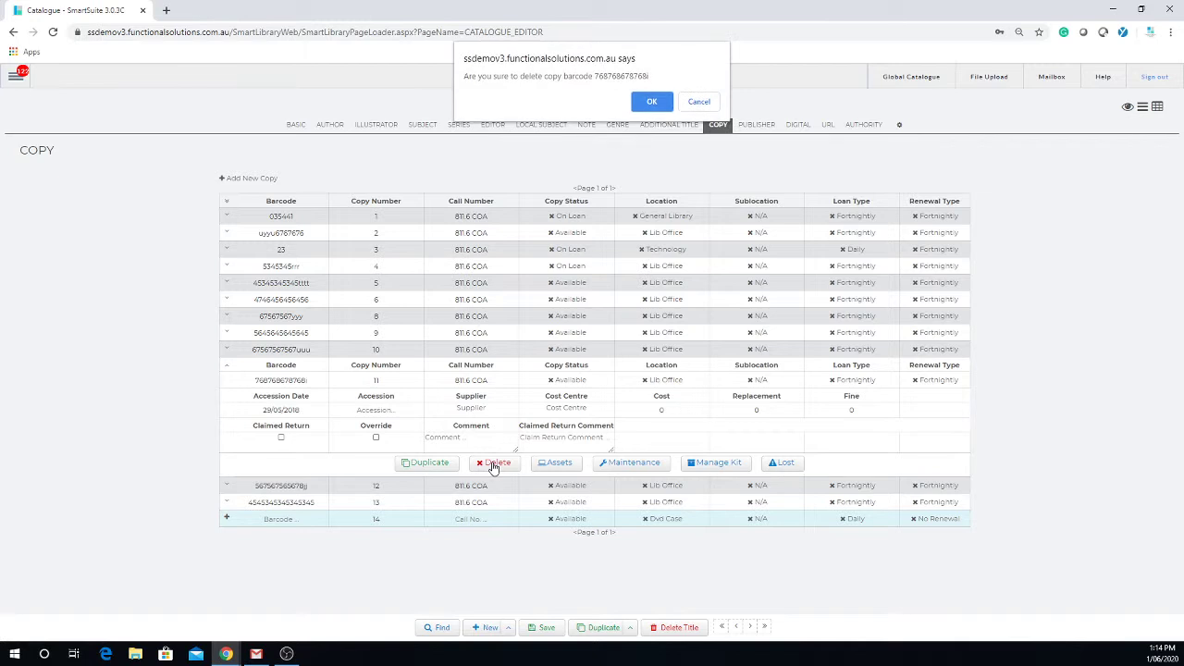
pyautogui.click(701, 104)
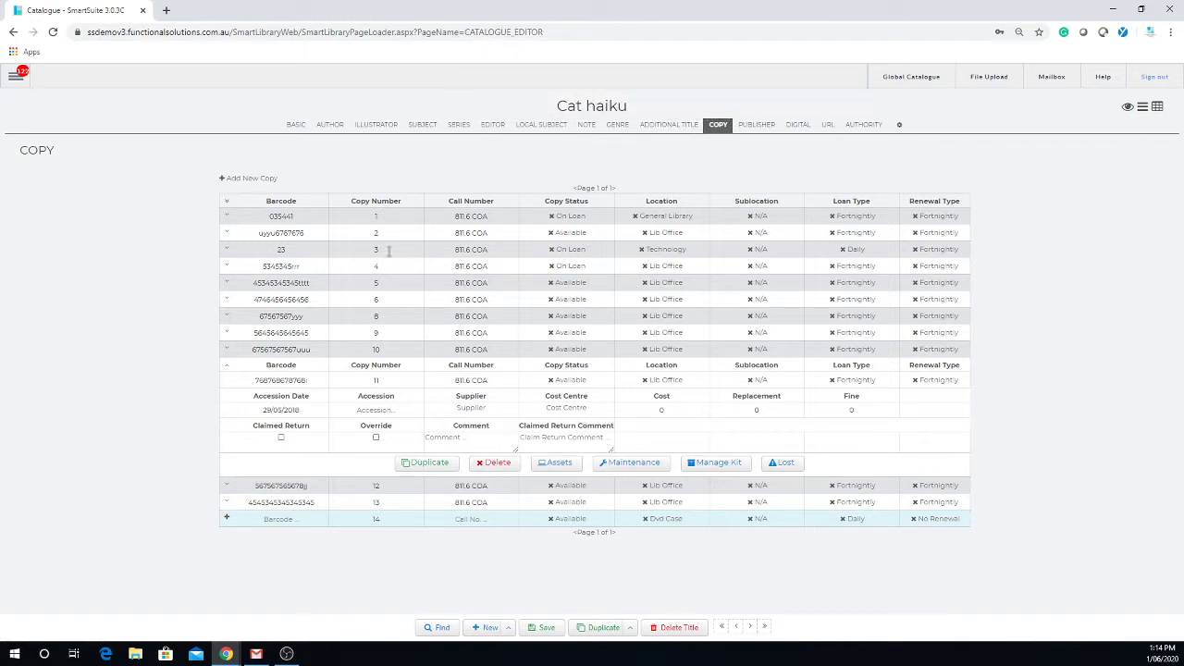
pyautogui.moveTo(249, 380); pyautogui.dragTo(314, 380)
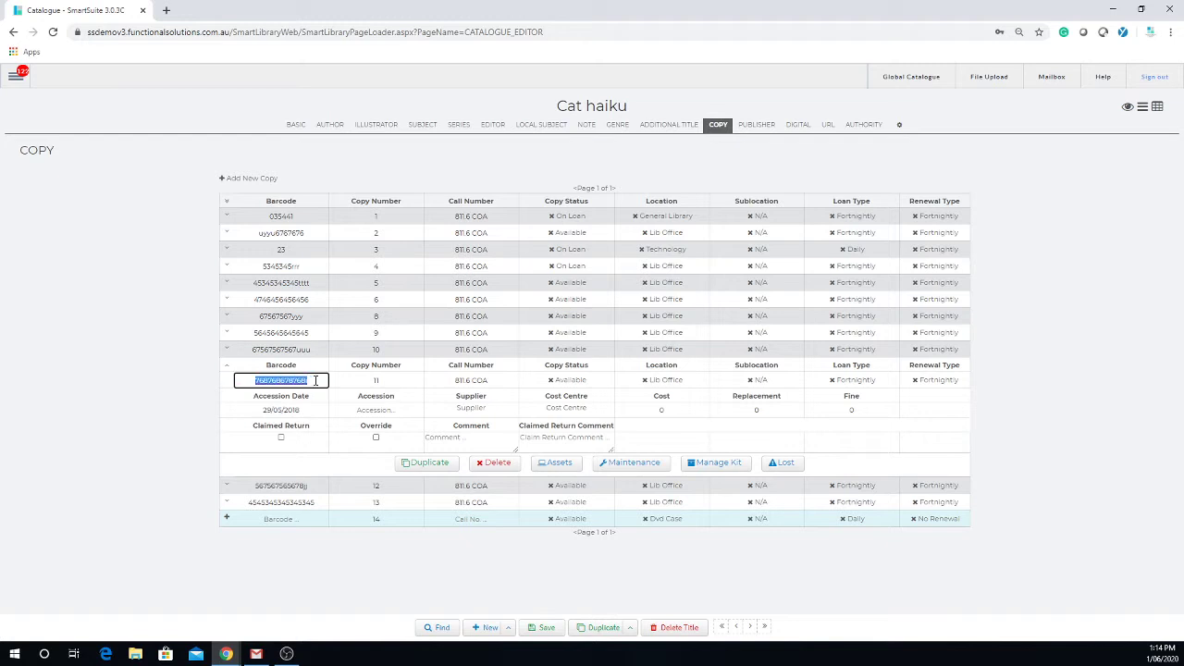
pyautogui.click(229, 371)
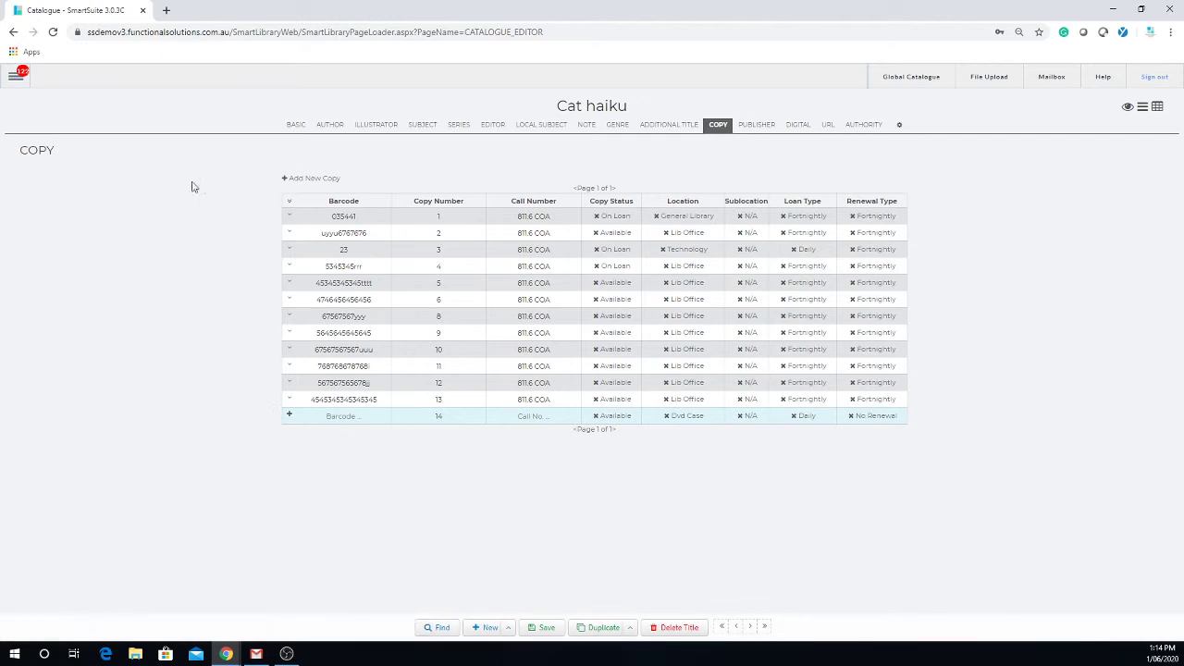
# Browse Cat haiku's Basic, Author, Illustrator, Subject, Series and Editor sections, returning to Subjects.
pyautogui.click(296, 129)
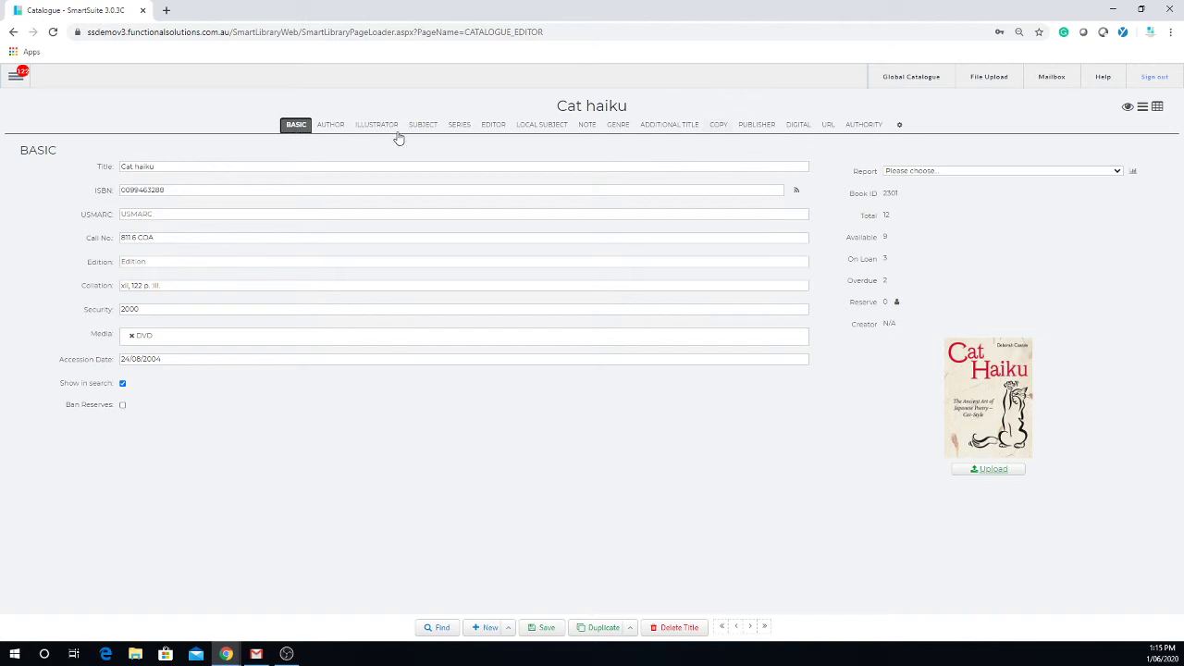
pyautogui.click(339, 125)
pyautogui.click(380, 128)
pyautogui.click(423, 125)
pyautogui.click(459, 125)
pyautogui.click(493, 125)
pyautogui.click(425, 126)
# Add ANIMAL COMMUNICATION as the fifth subject.
pyautogui.click(103, 271)
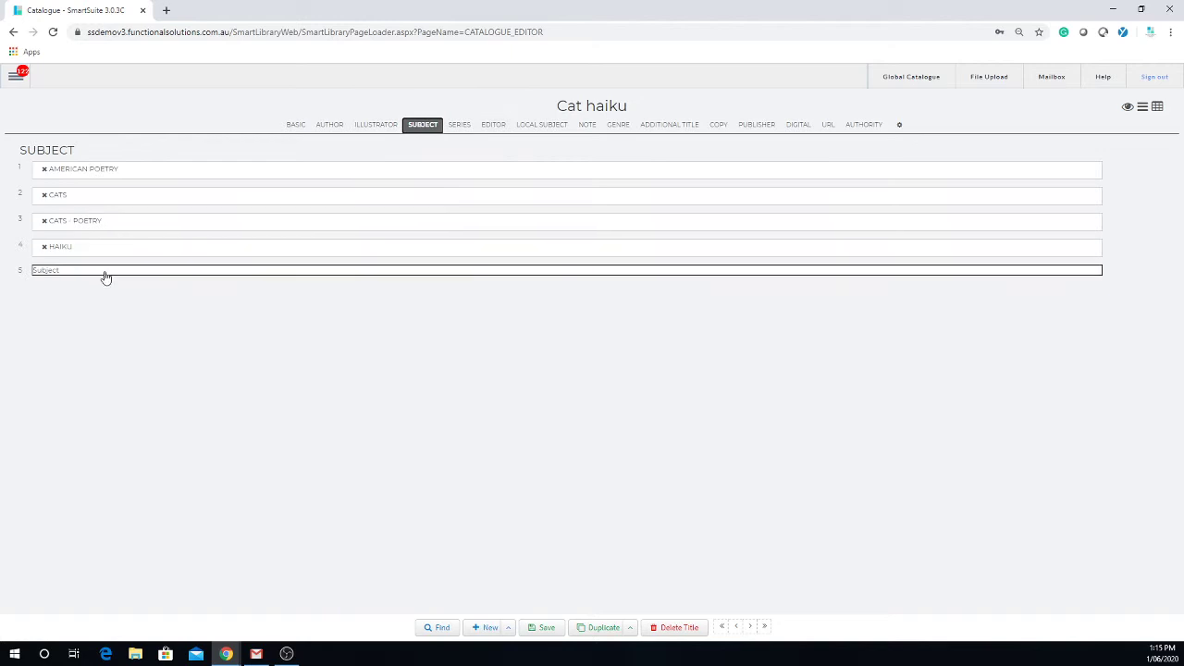
pyautogui.click(105, 276)
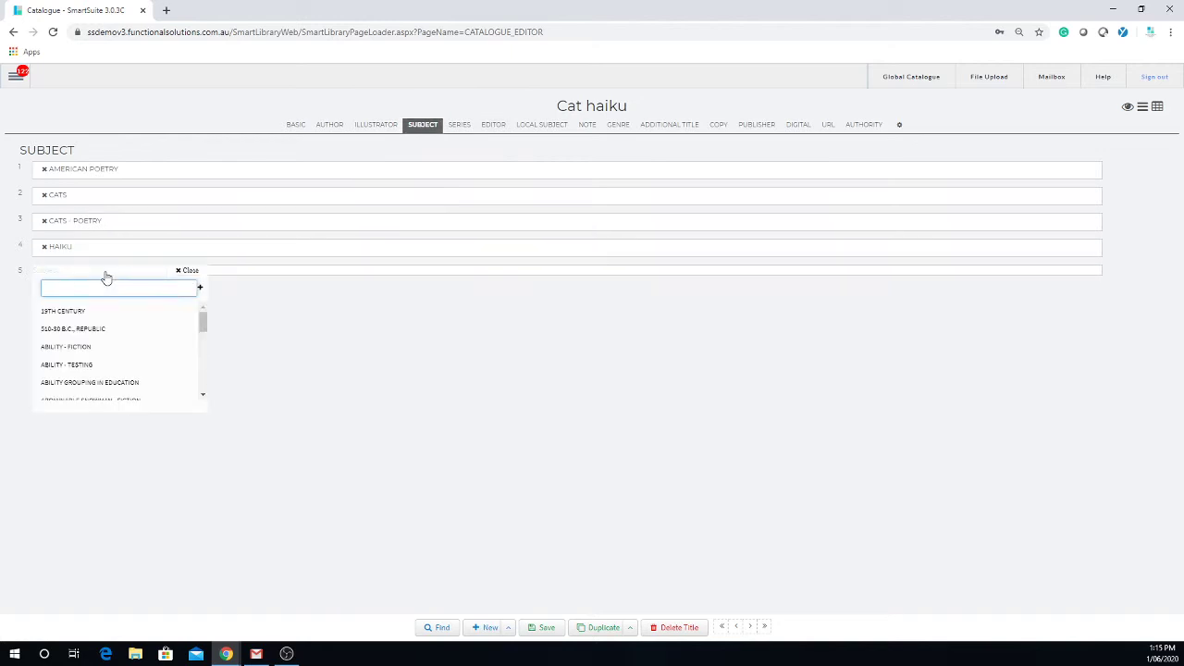
pyautogui.write('anim')
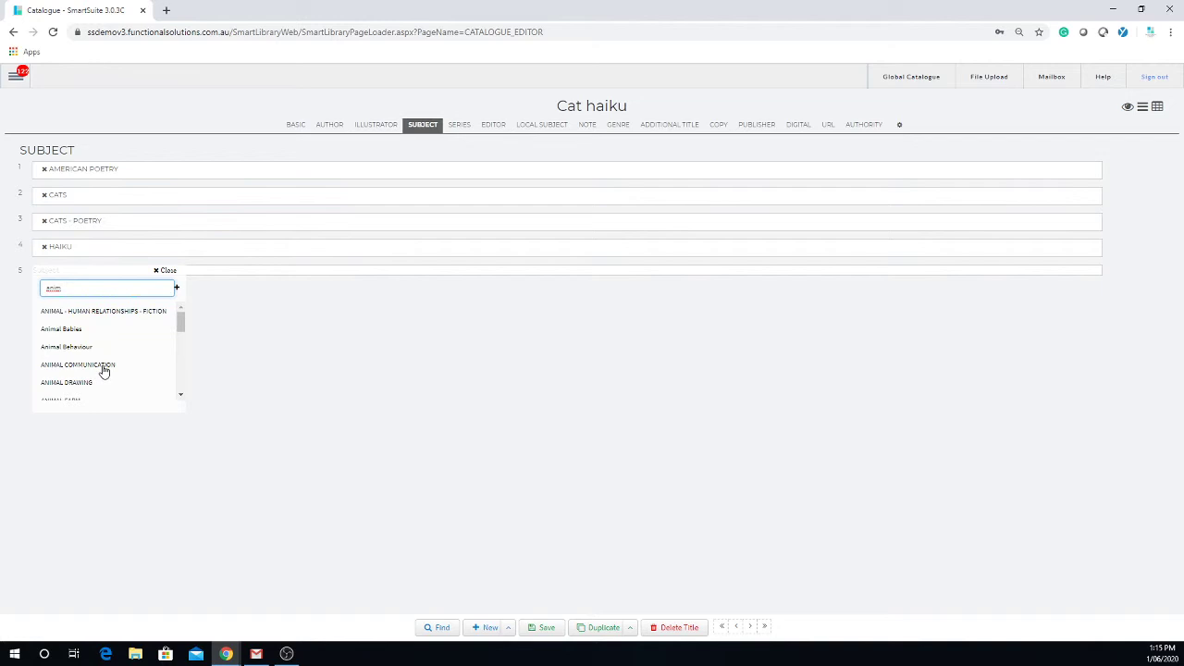
pyautogui.click(105, 367)
# Try subject 'mikes history collection', decline creating it, close the no-result search, and view Series.
pyautogui.click(140, 298)
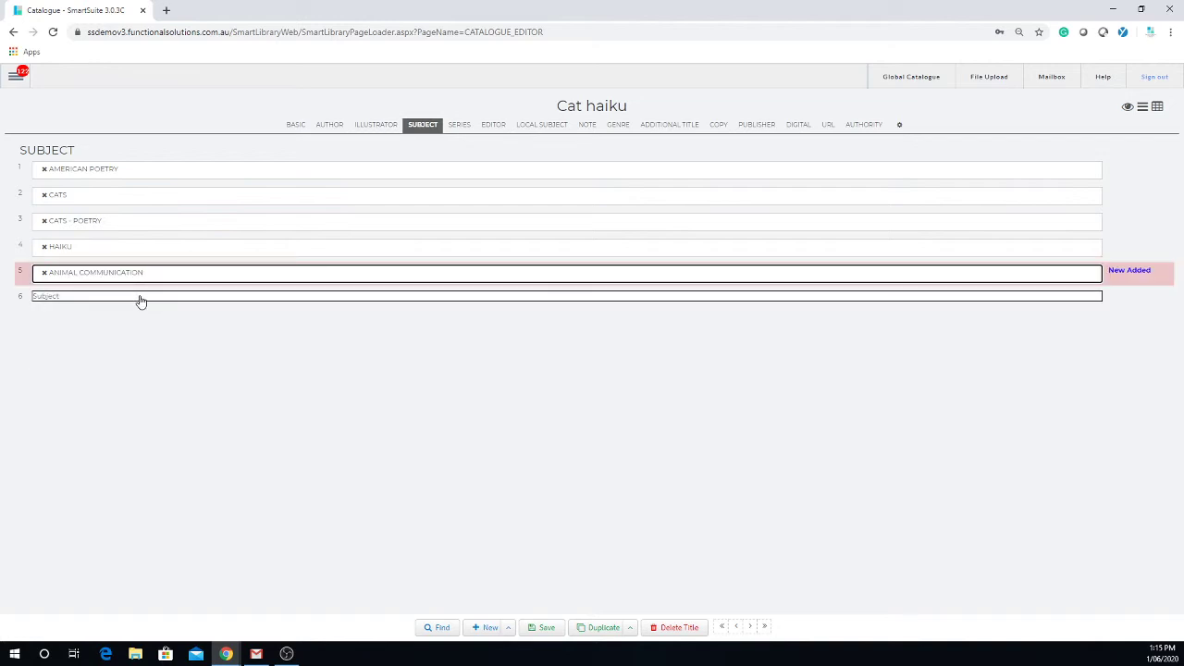
pyautogui.write('mikes')
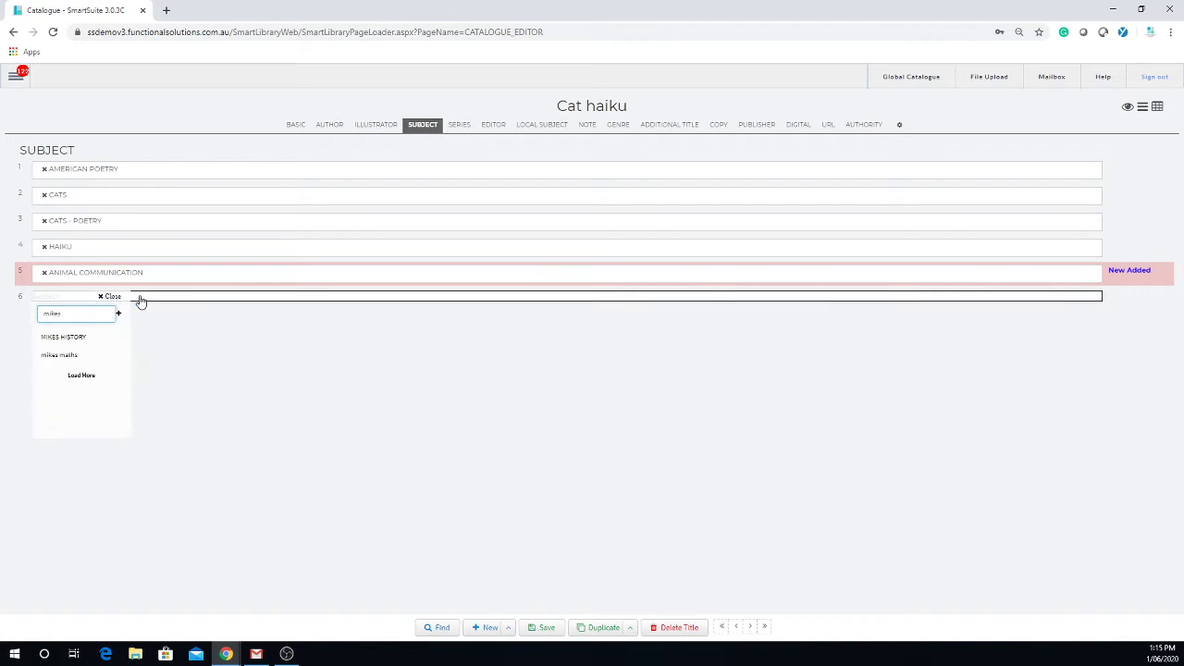
pyautogui.write(' history collection')
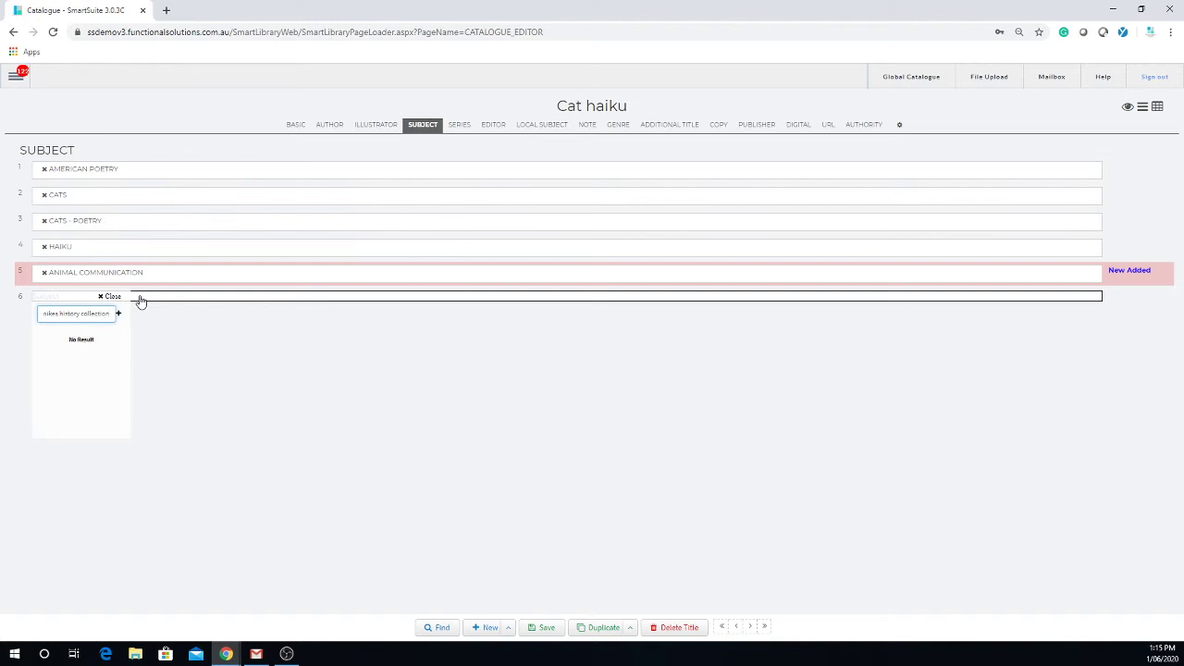
pyautogui.press('Return')
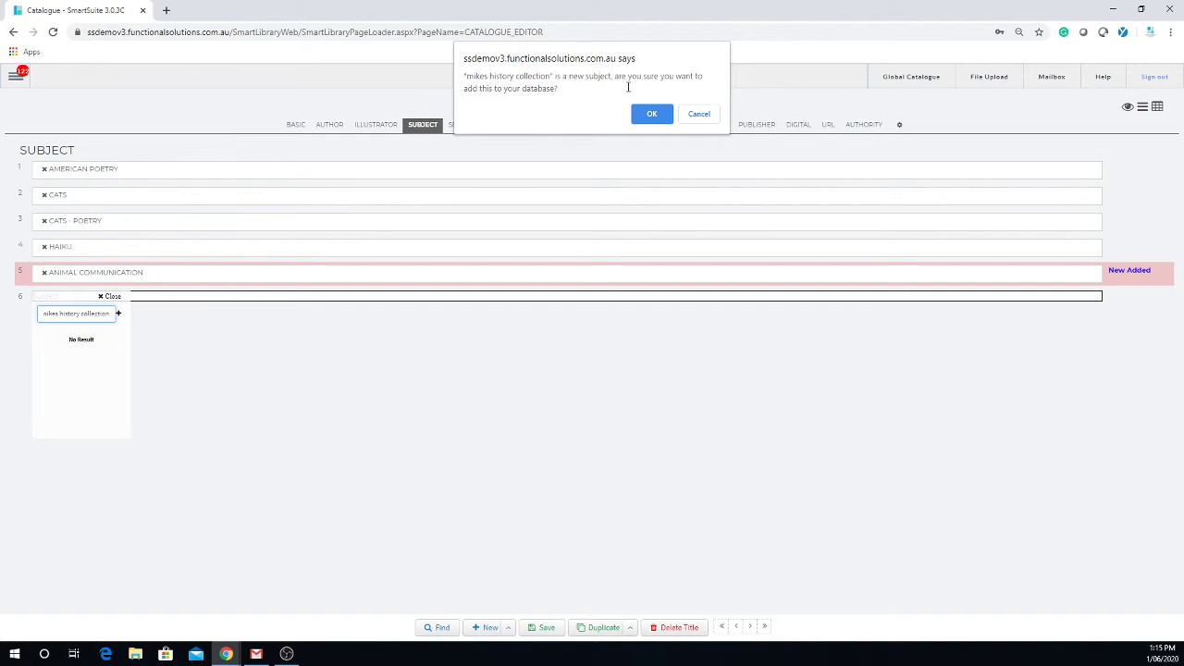
pyautogui.click(701, 115)
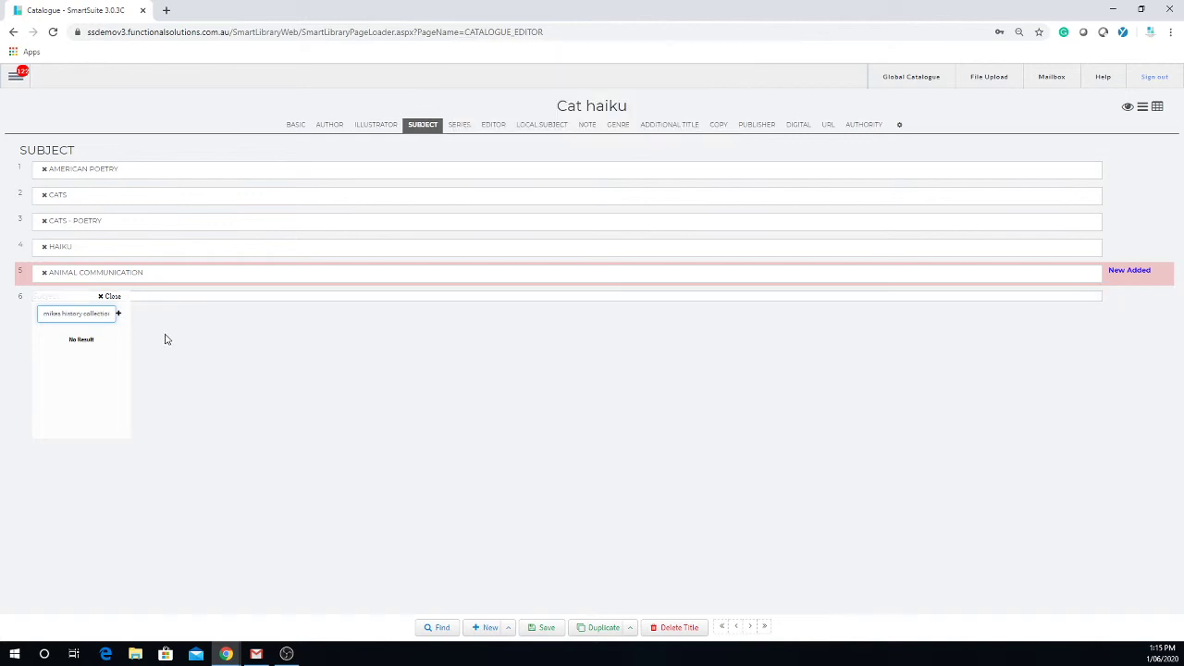
pyautogui.click(104, 297)
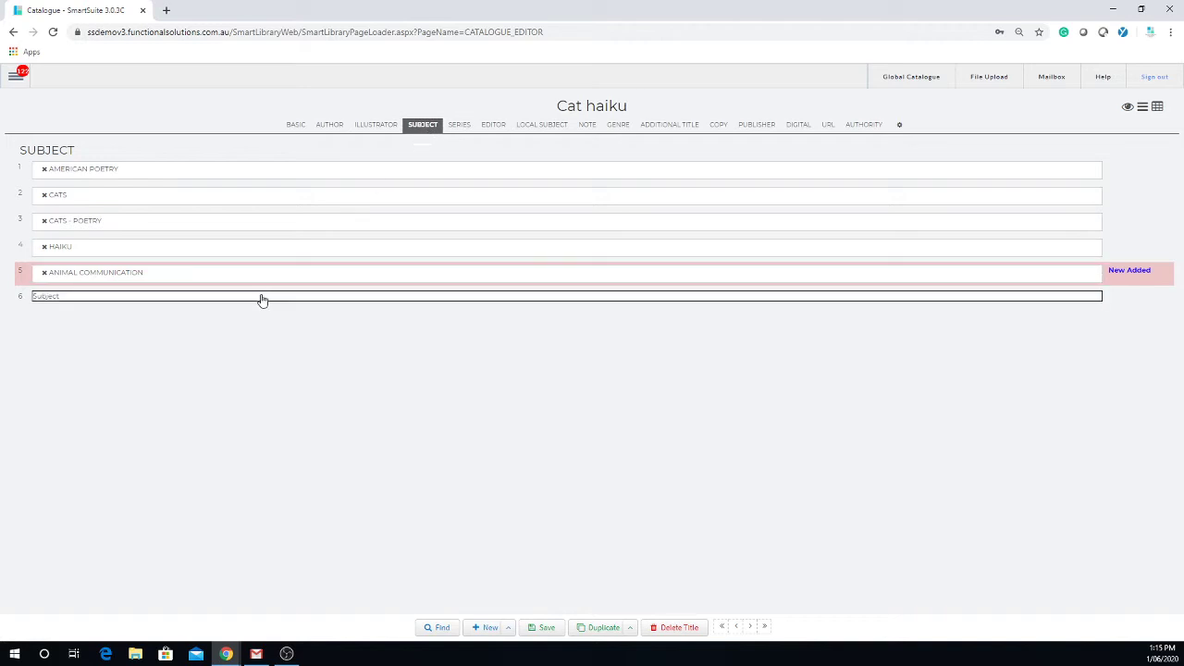
pyautogui.click(456, 133)
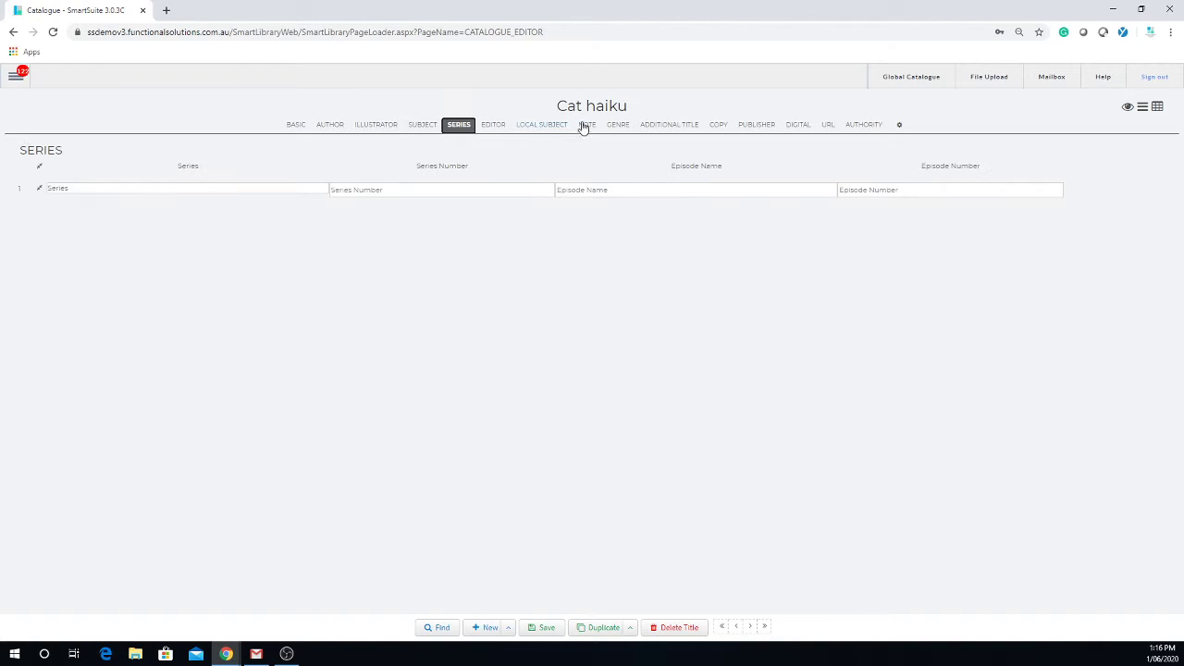
# View Genre and Additional Title, return to Basic details, and enable tab reordering.
pyautogui.click(618, 128)
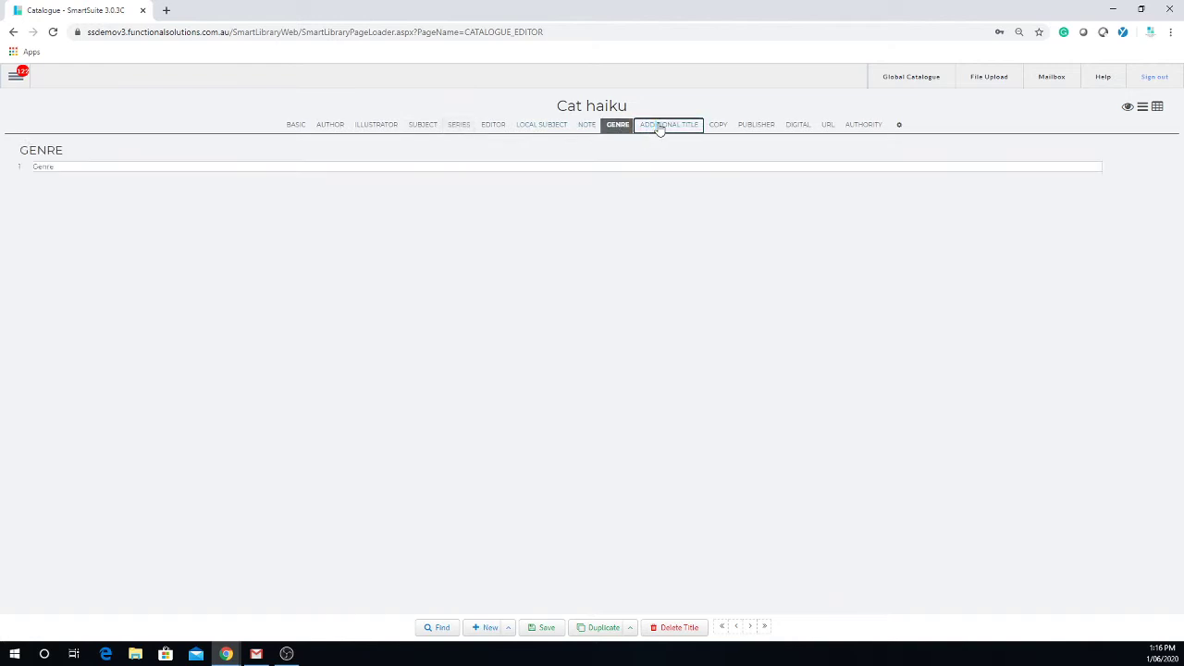
pyautogui.click(656, 128)
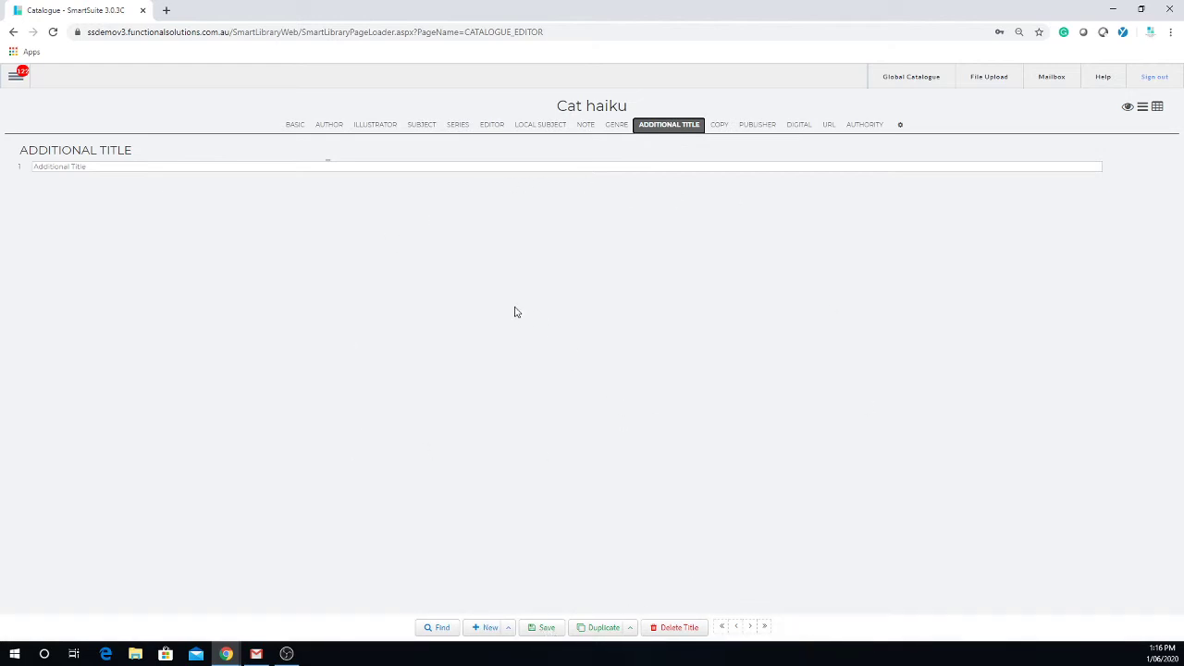
pyautogui.click(295, 127)
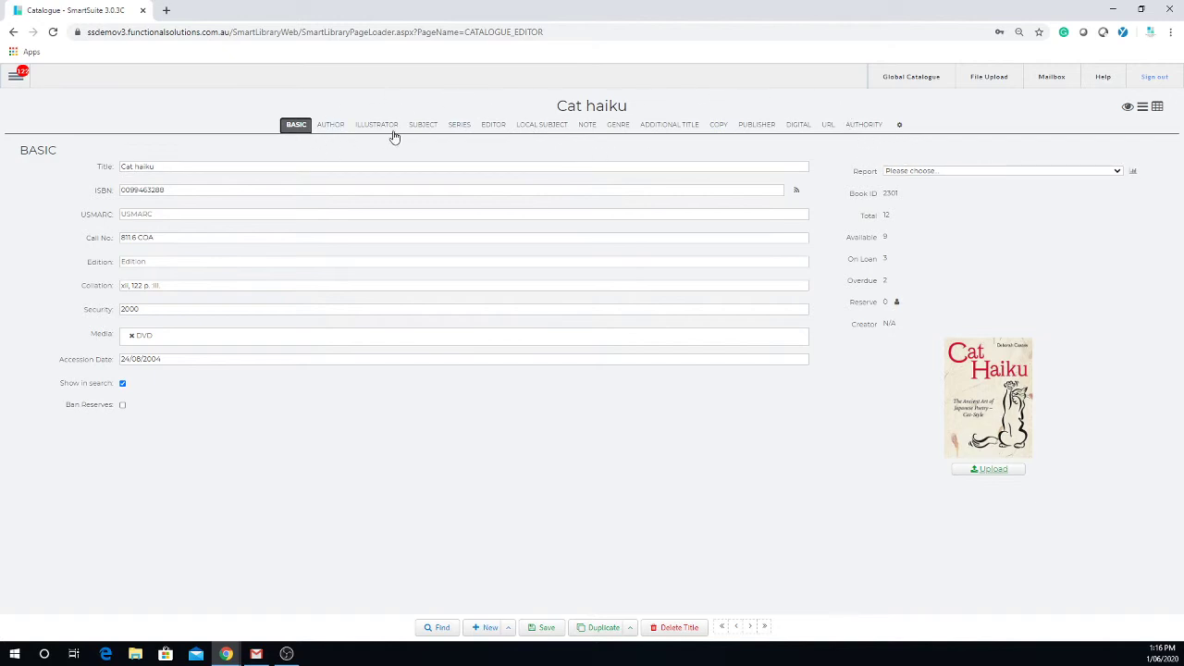
pyautogui.click(752, 170)
pyautogui.click(901, 127)
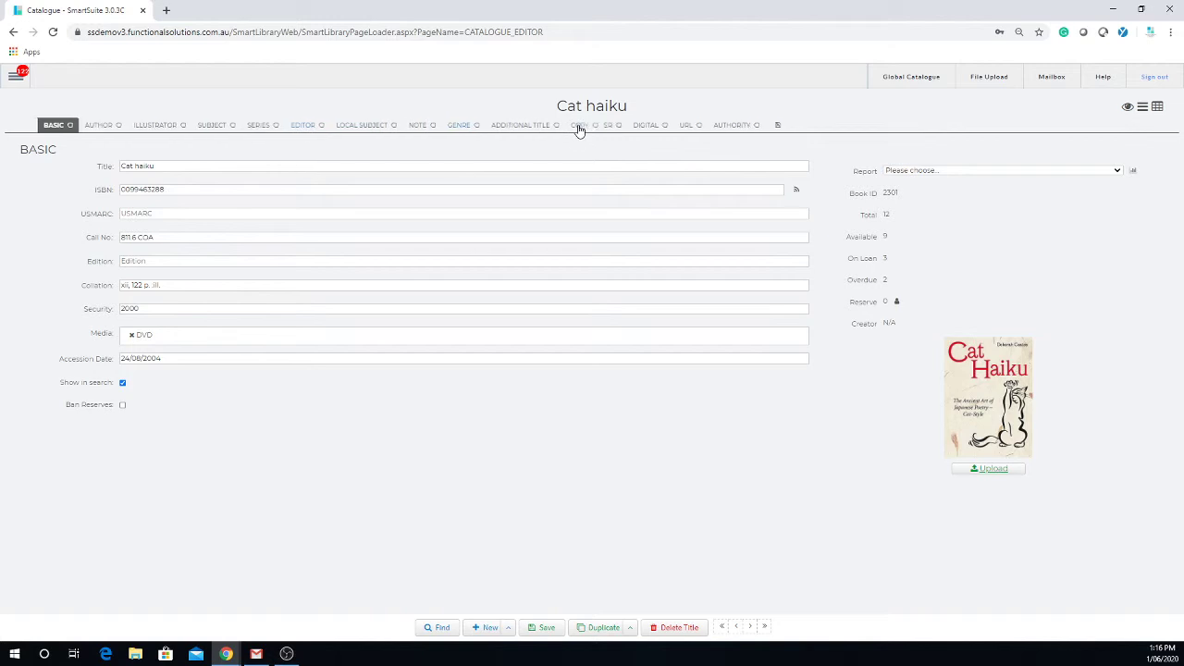
# Move COPY after BASIC and LOCAL SUBJECT before SERIES, and save the tab order.
pyautogui.moveTo(578, 130); pyautogui.dragTo(83, 148)
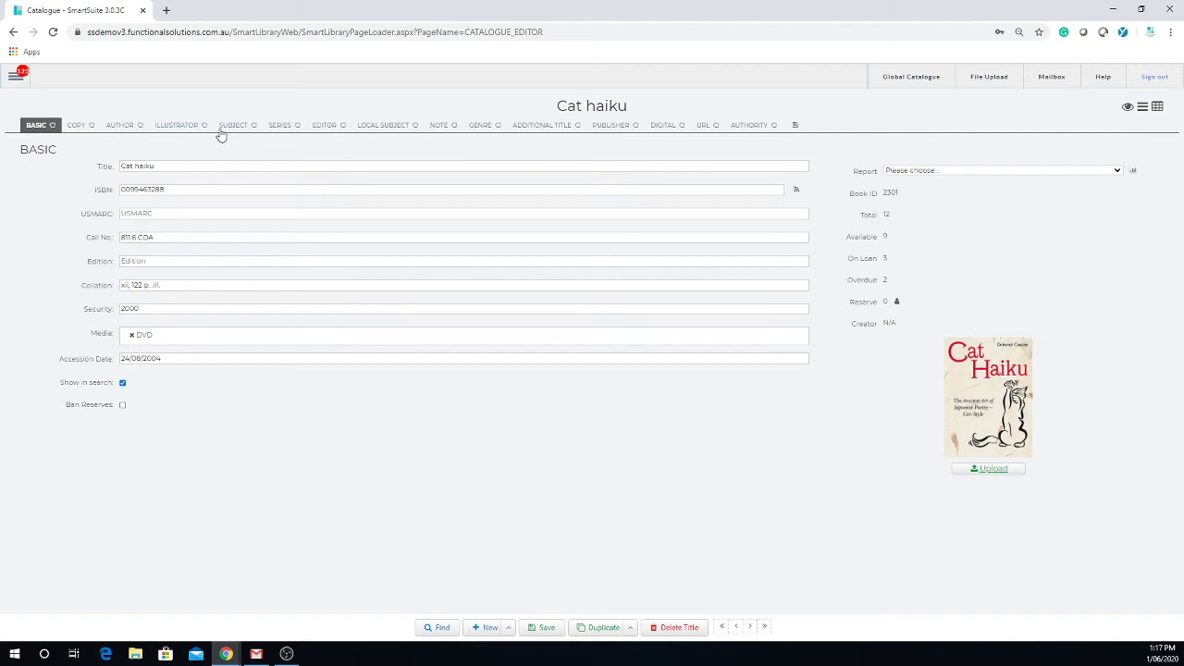
pyautogui.moveTo(417, 130); pyautogui.dragTo(322, 133)
pyautogui.click(794, 126)
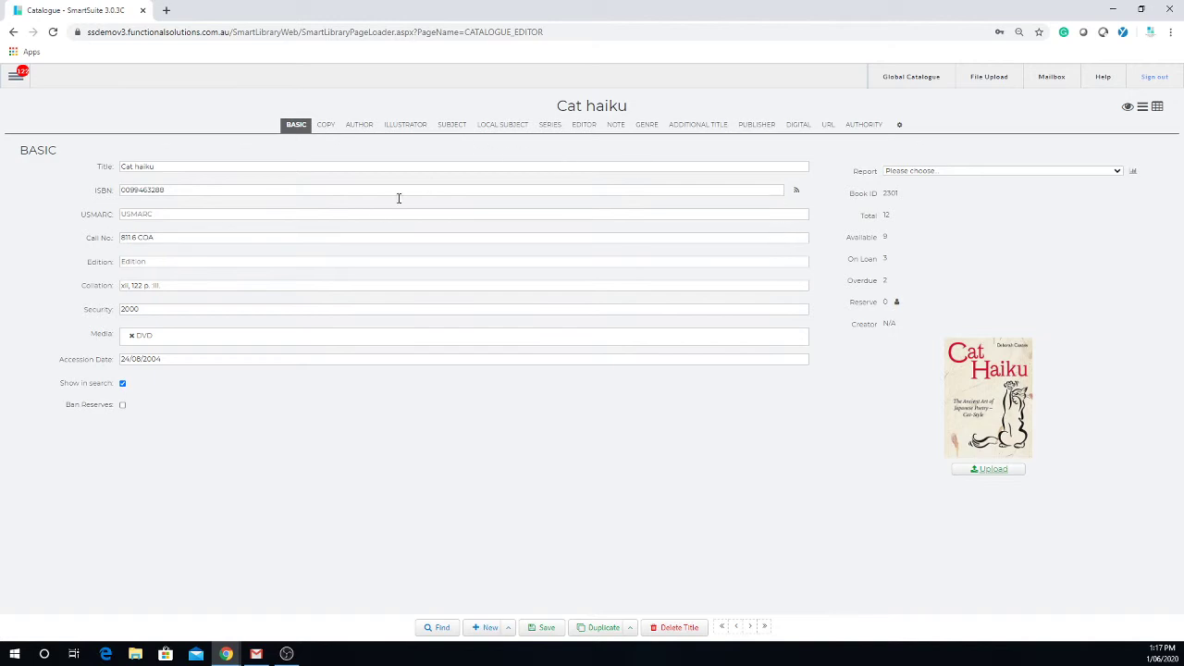
# Check the new layout by viewing the Illustrator, Subject, Local Subject and Series sections.
pyautogui.click(403, 125)
pyautogui.click(452, 125)
pyautogui.click(507, 126)
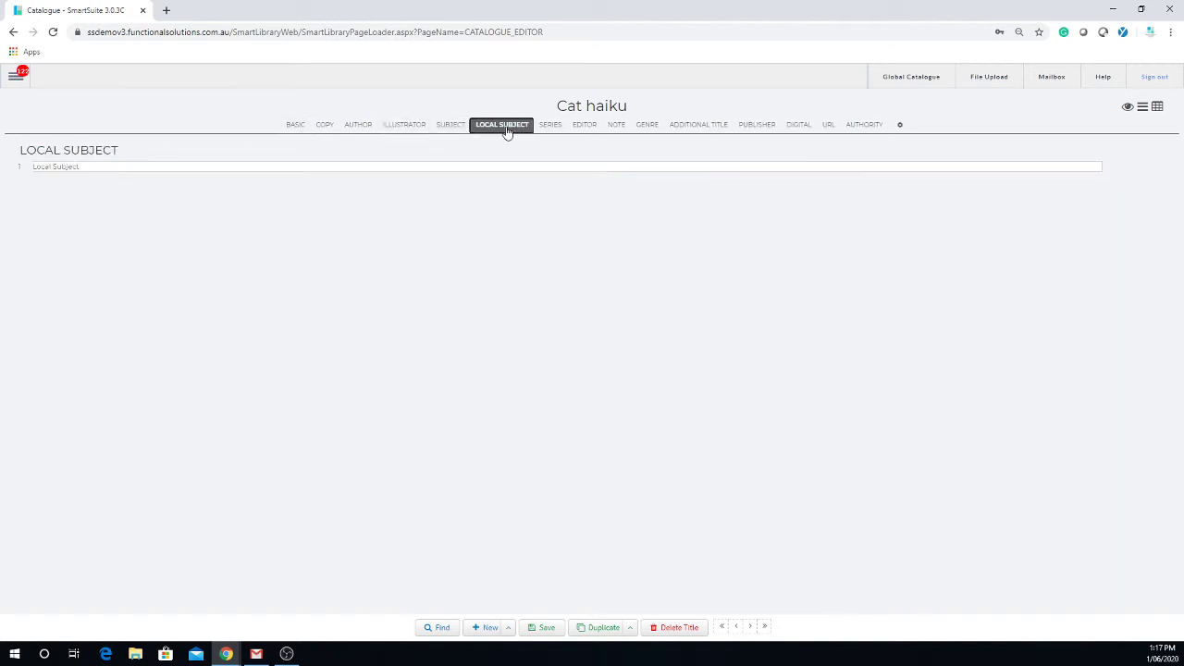
pyautogui.click(554, 127)
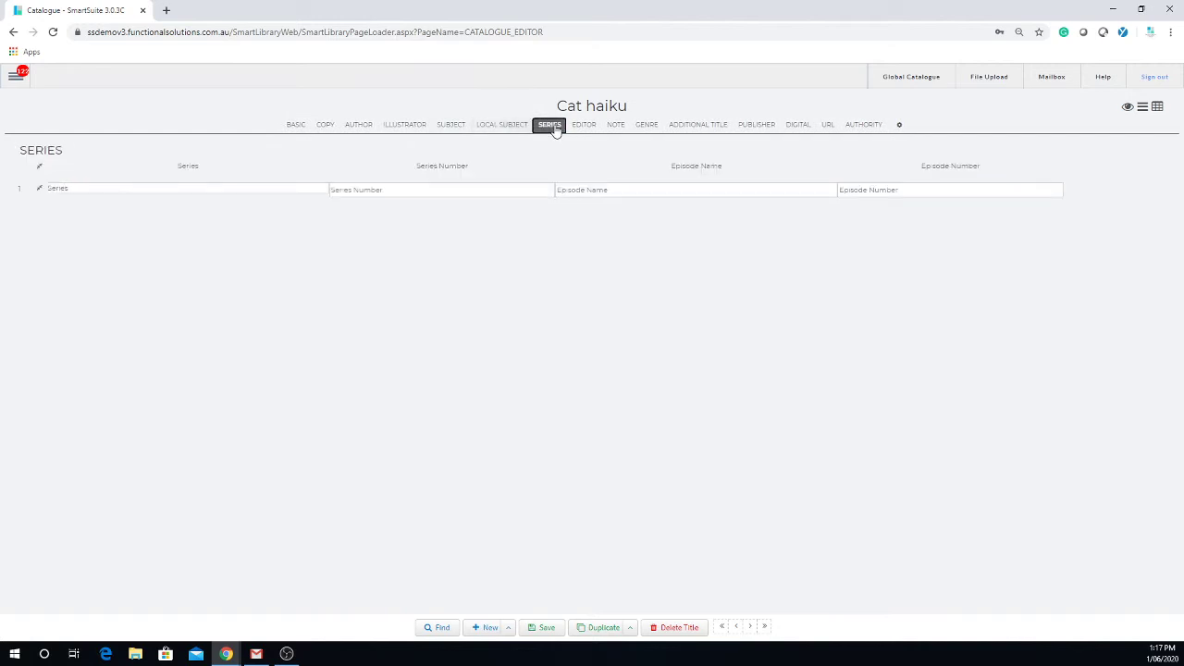
# Review Cat haiku's sections in the single-page list view, then switch back to the grid view.
pyautogui.click(1144, 109)
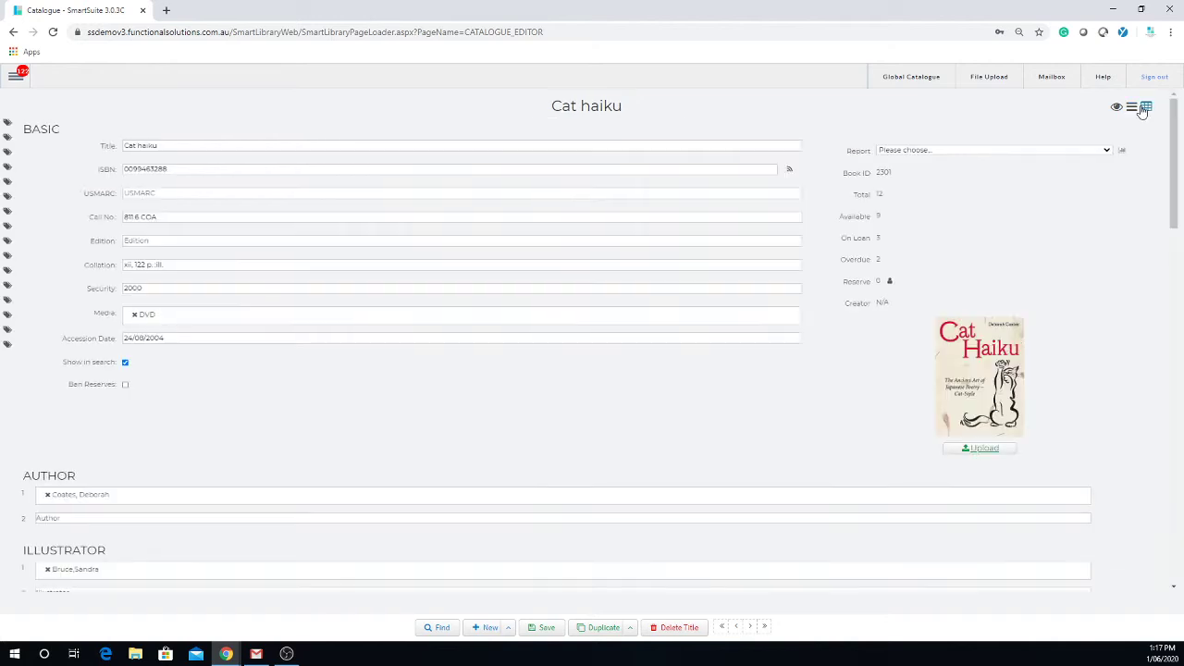
pyautogui.scroll(-3, 507, 254)
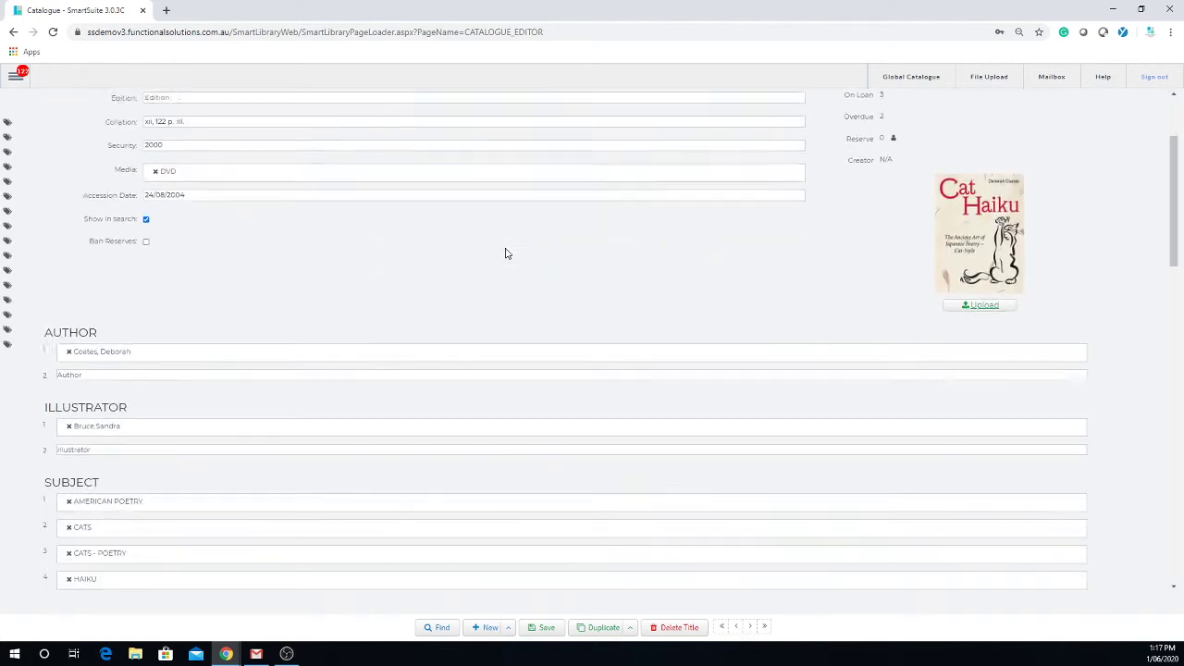
pyautogui.scroll(-10, 507, 249)
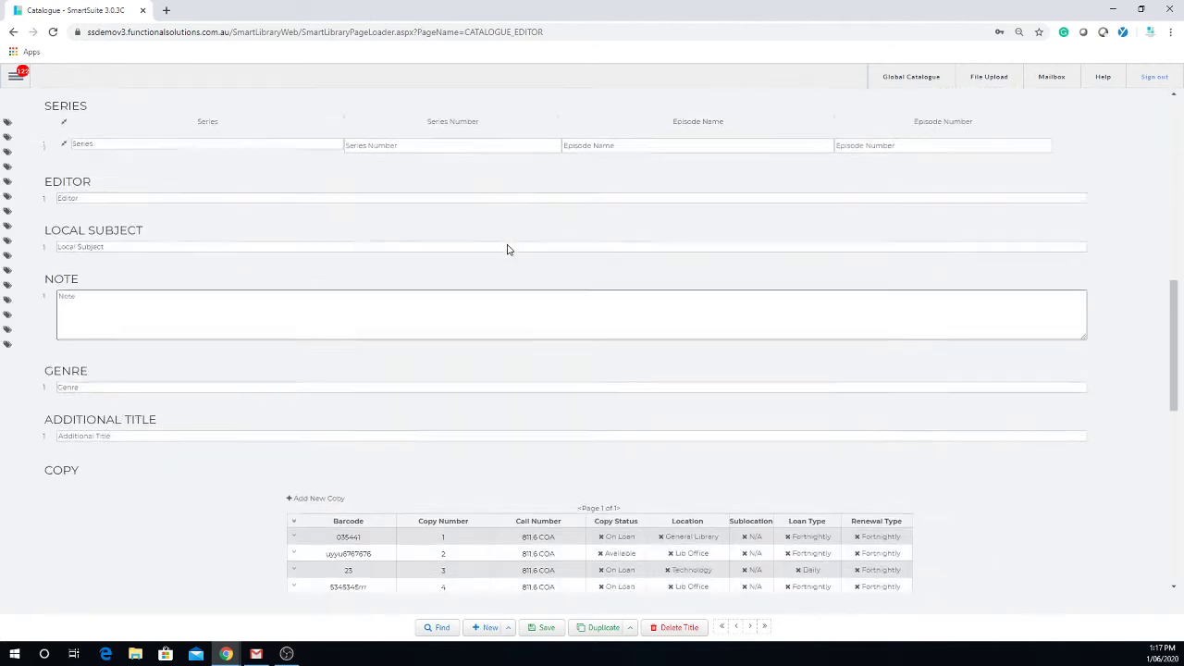
pyautogui.scroll(15, 503, 248)
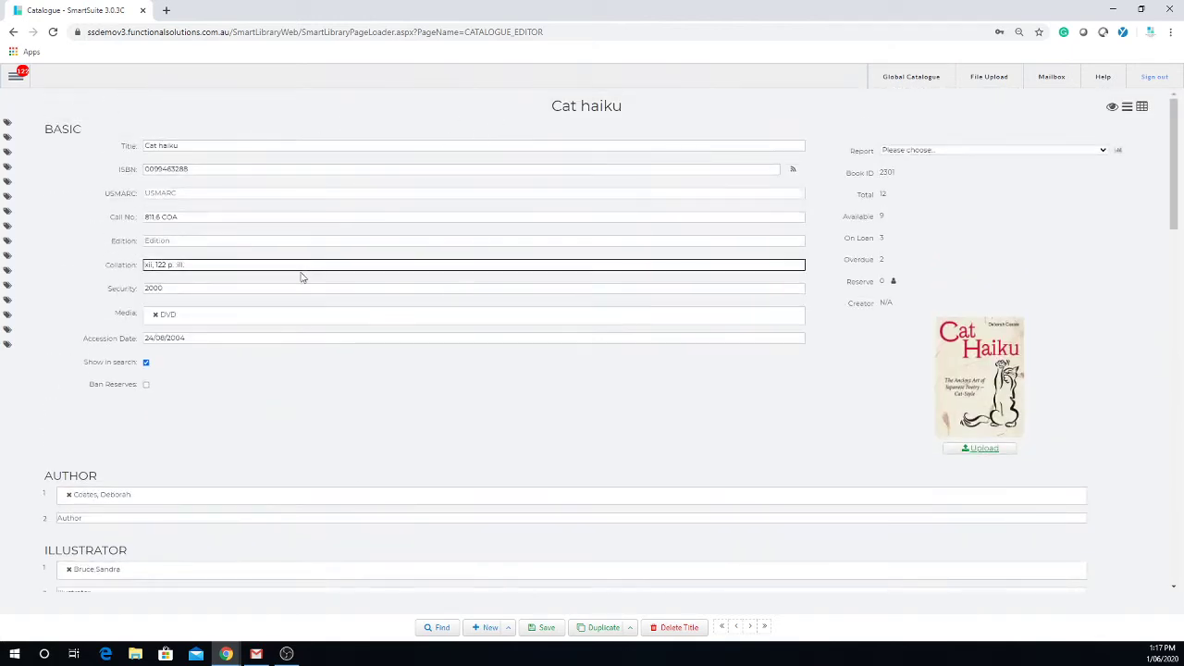
pyautogui.scroll(-3, 306, 273)
pyautogui.scroll(-15, 312, 283)
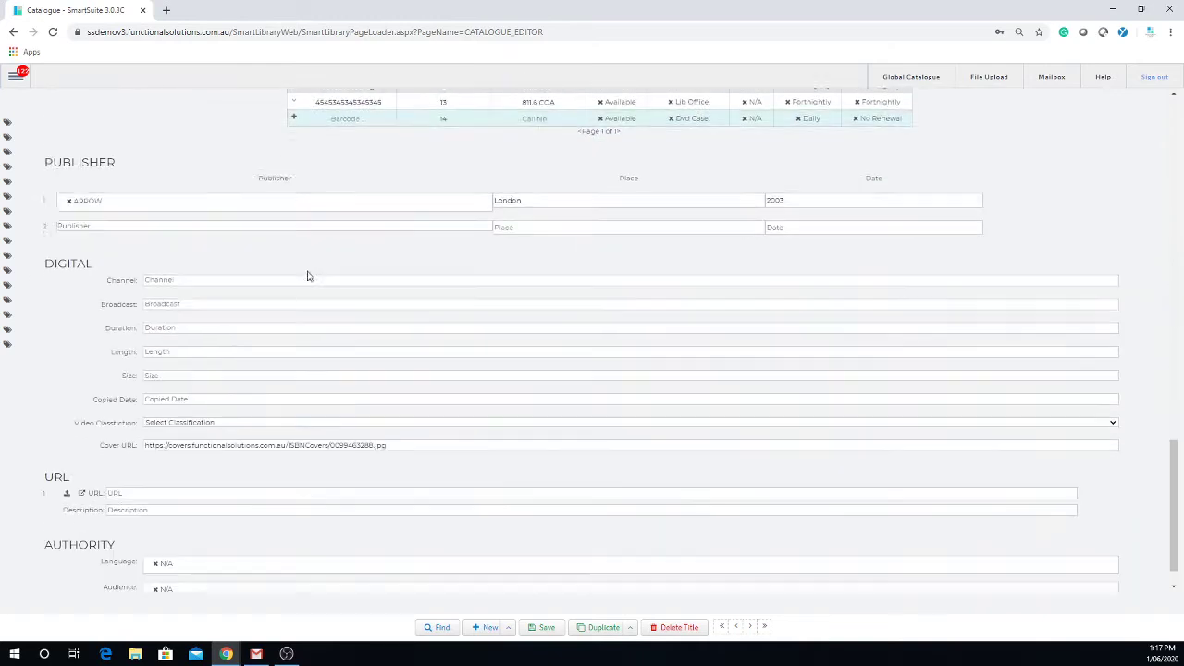
pyautogui.scroll(15, 295, 278)
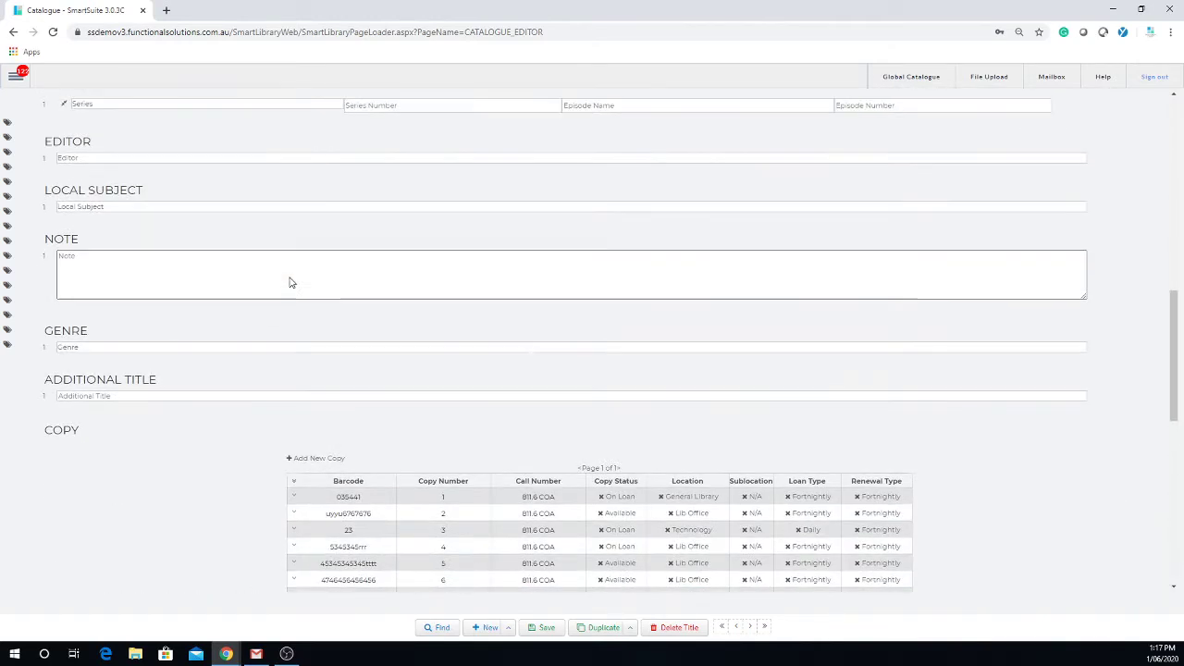
pyautogui.scroll(2, 283, 289)
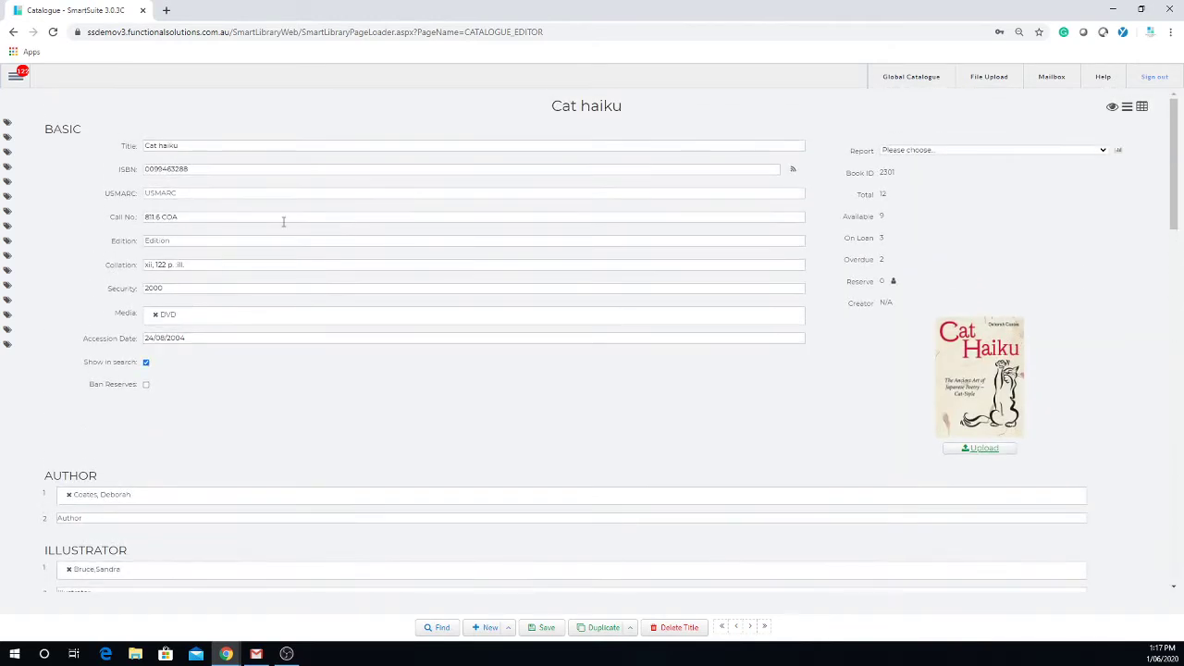
pyautogui.click(1144, 109)
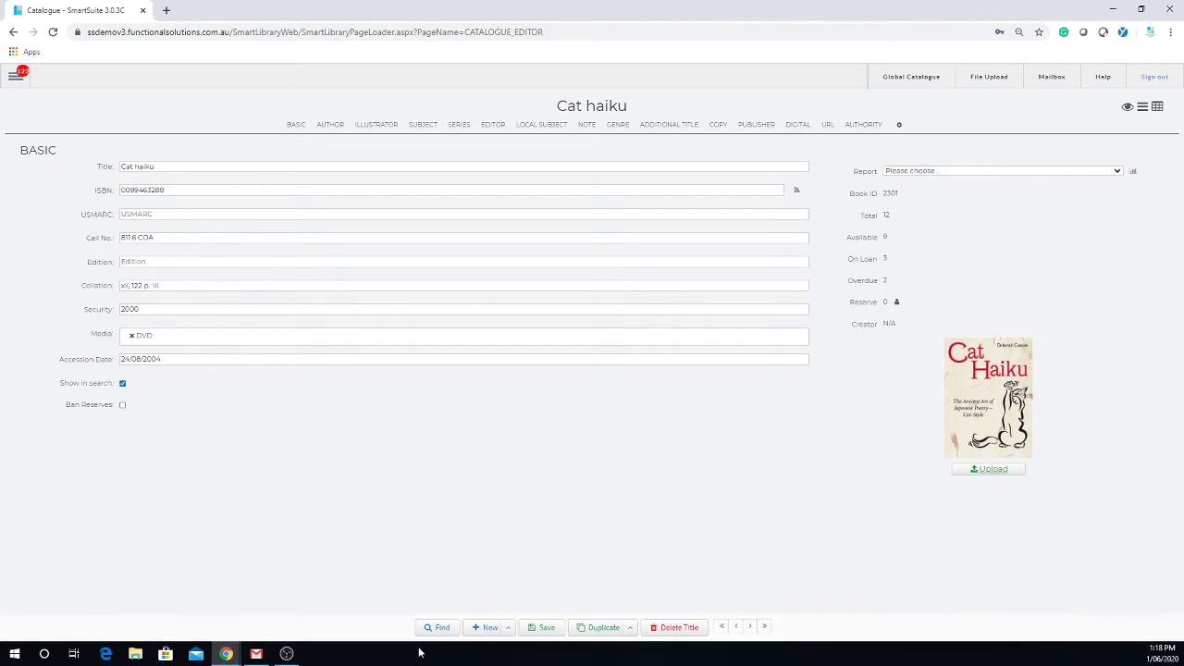
pyautogui.click(545, 631)
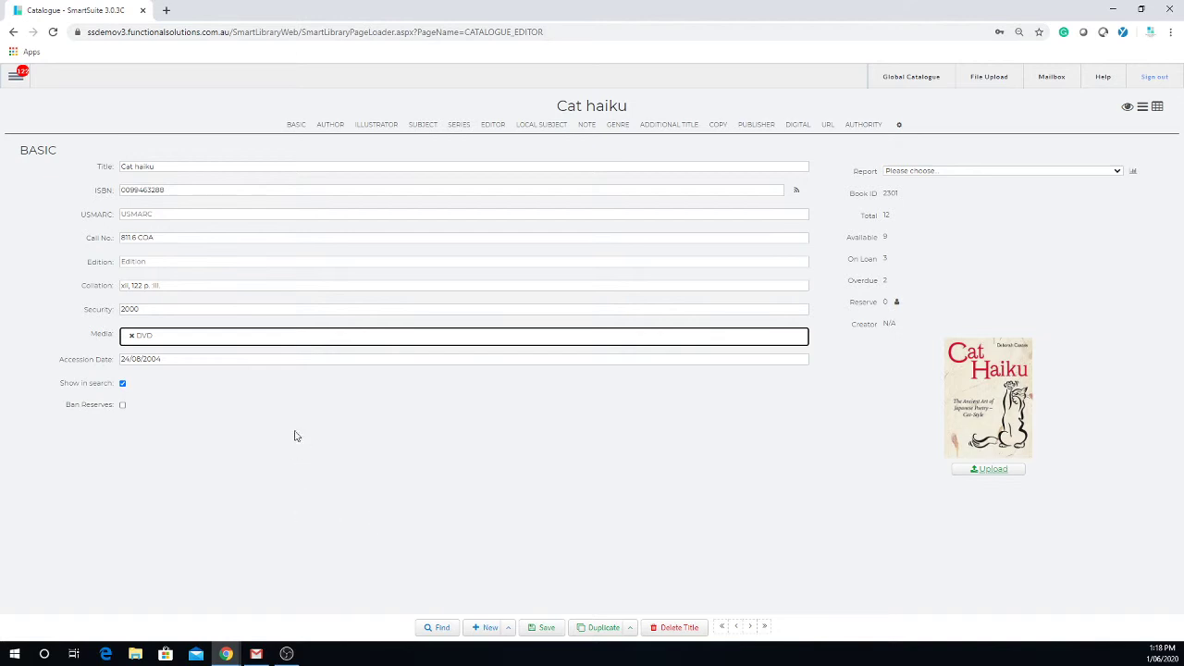
pyautogui.click(216, 192)
pyautogui.moveTo(182, 193); pyautogui.dragTo(117, 194)
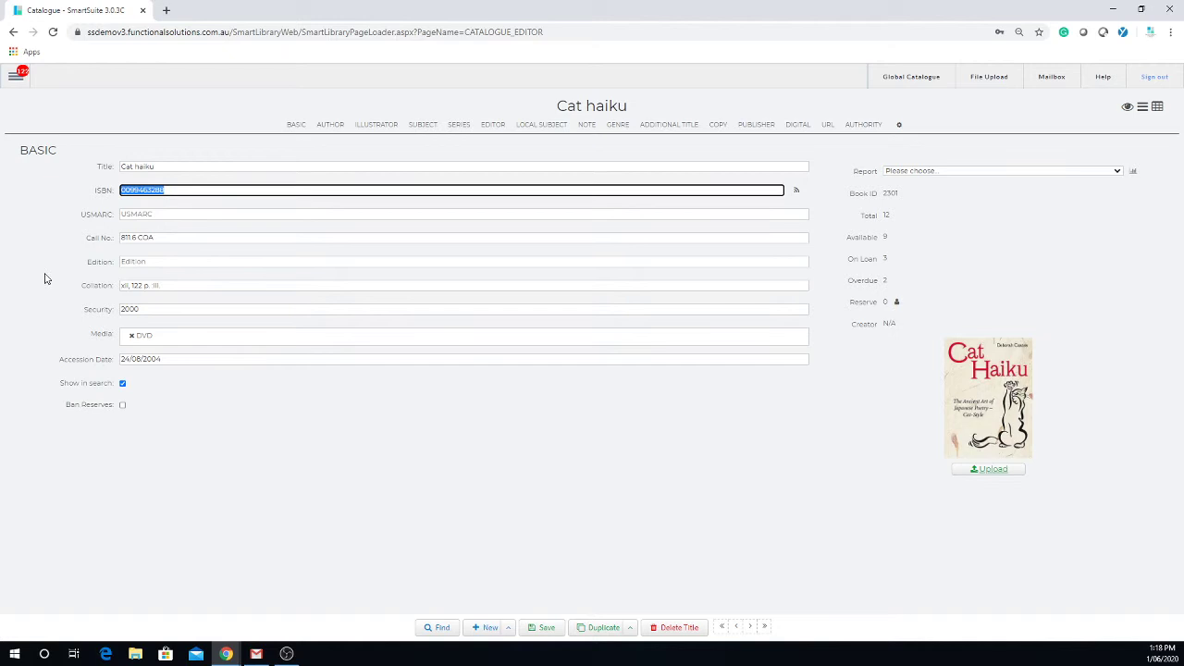
pyautogui.hotkey('ctrl', 'c')
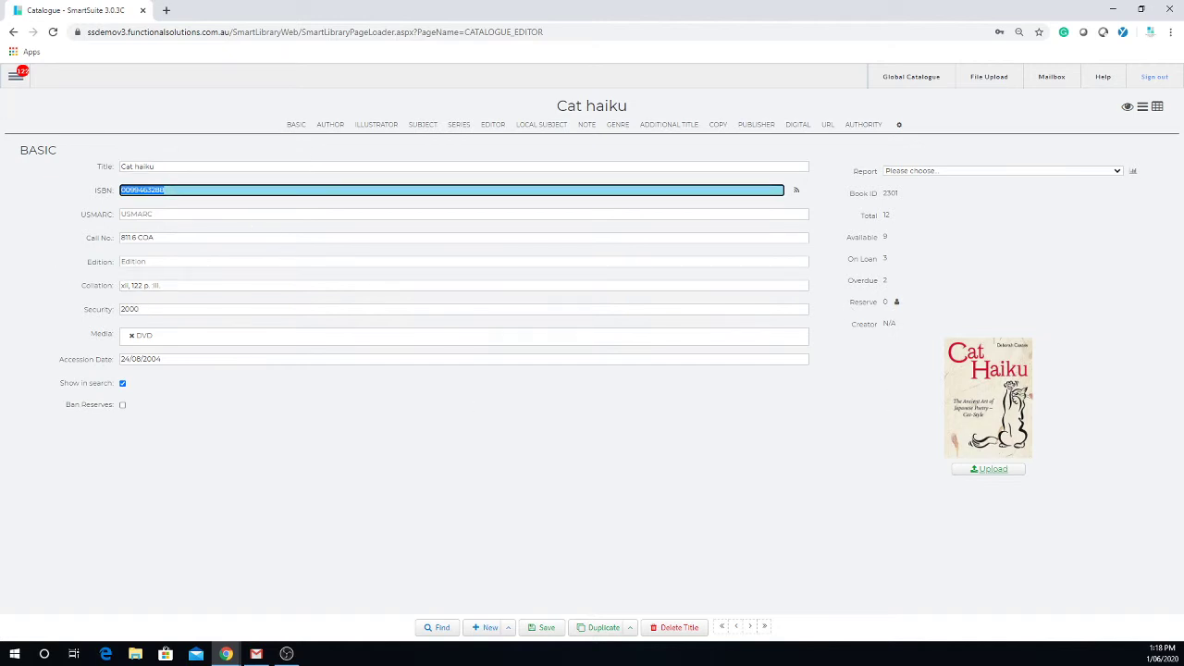
# Go to Catalogue > Global Catalogue from the main menu, choosing Leave to exit the editor.
pyautogui.click(15, 79)
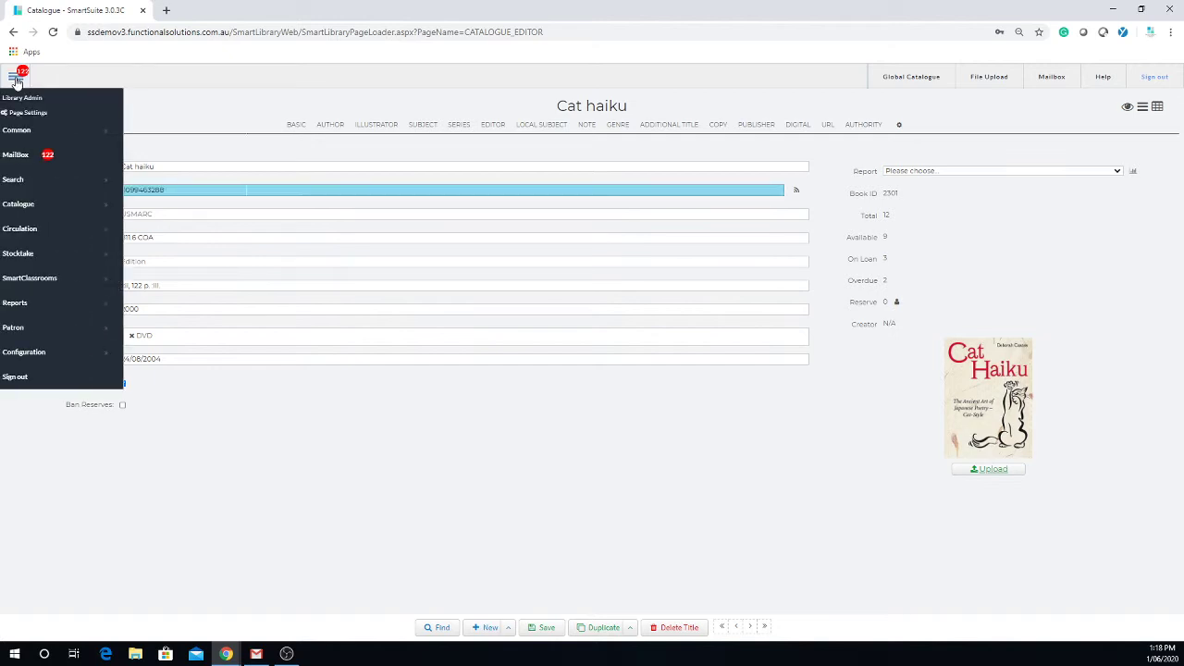
pyautogui.moveTo(41, 213)
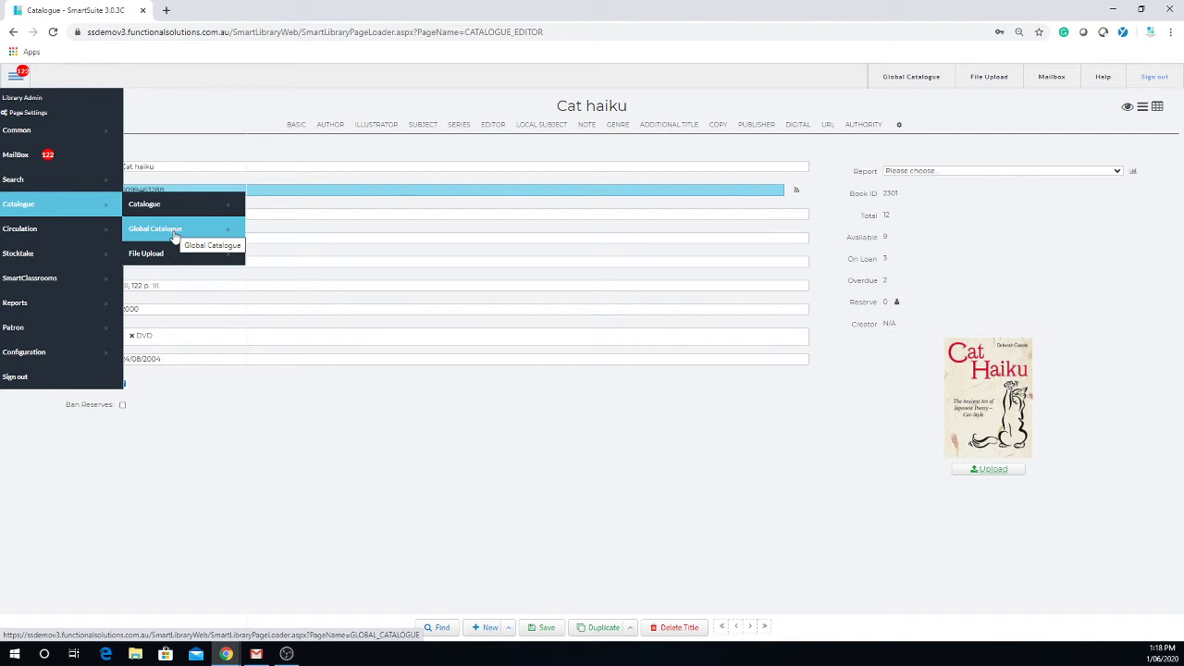
pyautogui.click(176, 236)
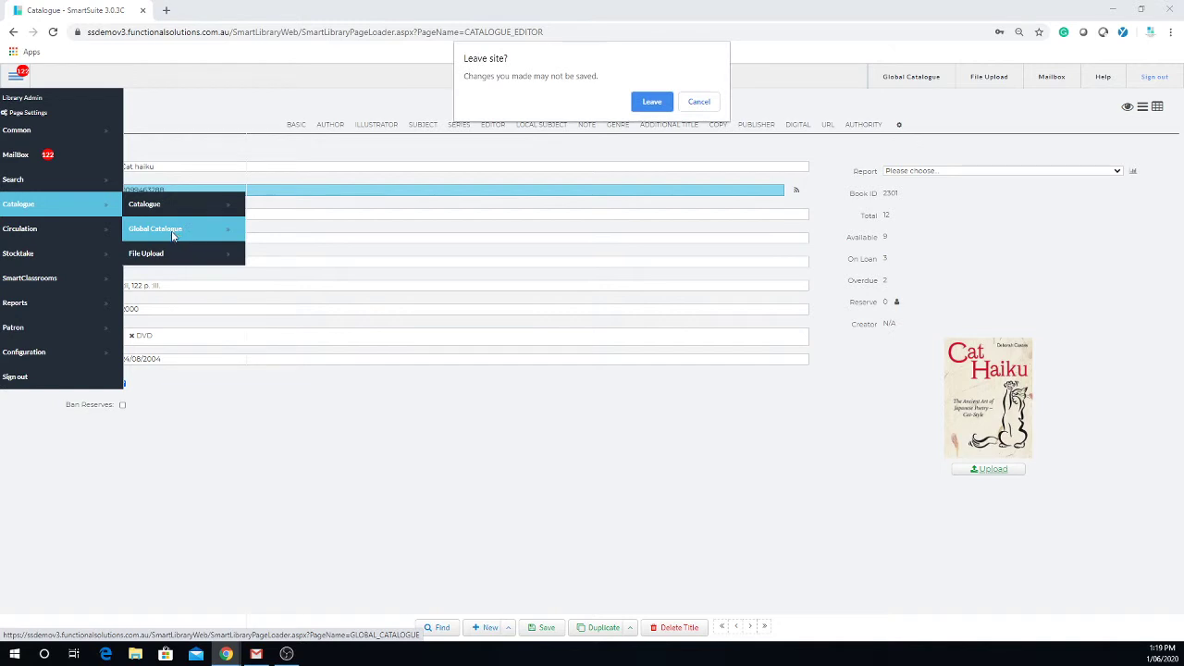
pyautogui.click(652, 100)
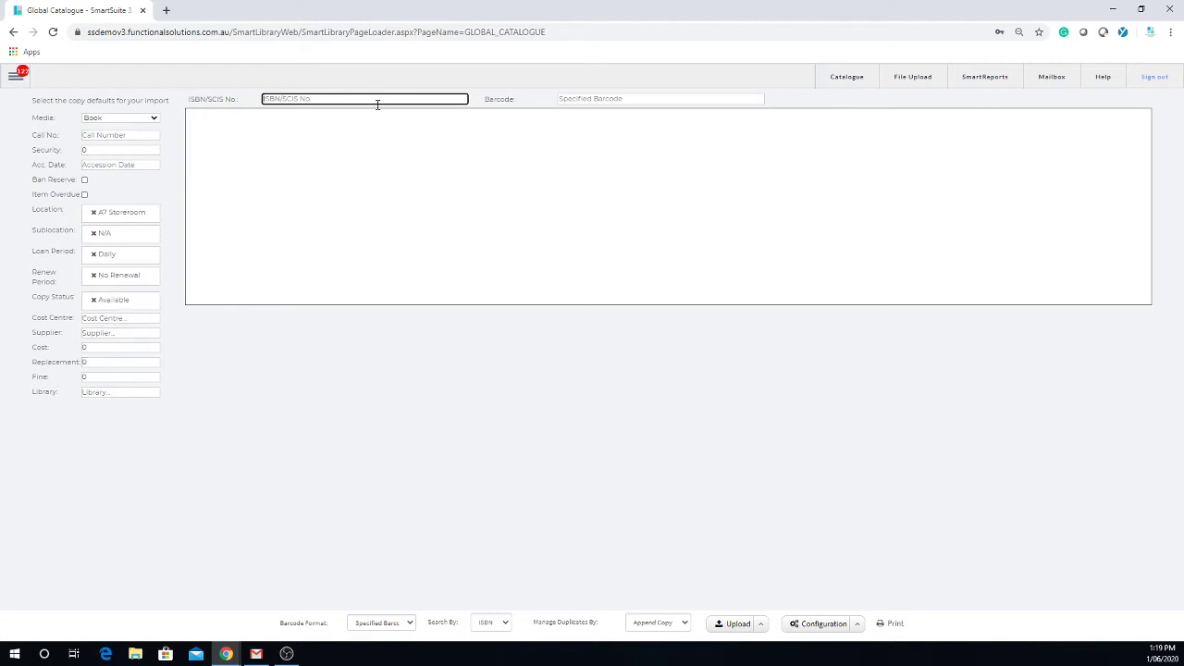
pyautogui.write('0099463288')
pyautogui.press('Tab')
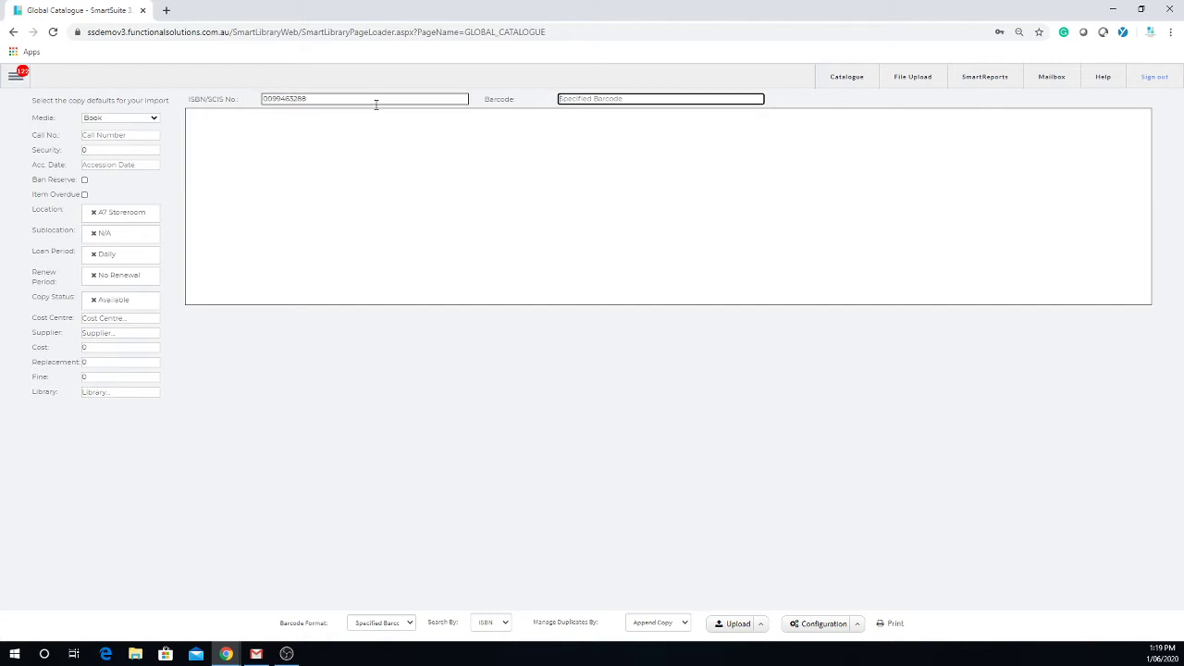
pyautogui.write('65767567jjkjlkljkl')
pyautogui.press('Return')
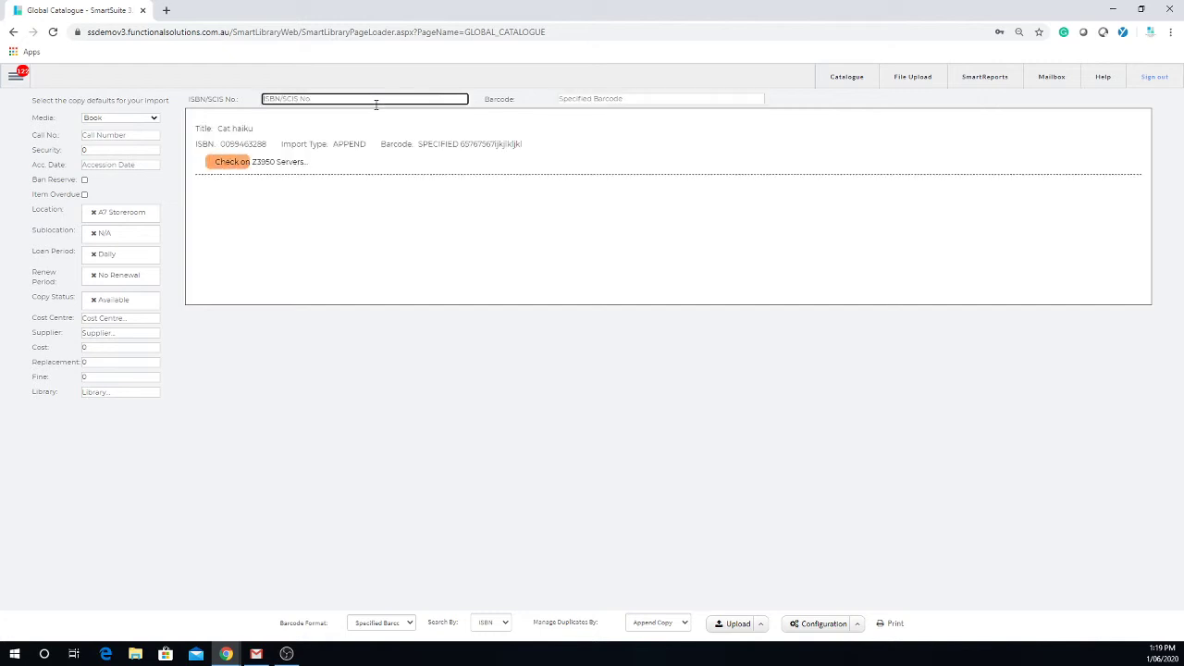
pyautogui.write('0099463288')
pyautogui.press('Tab')
pyautogui.write('232eqwdsdqweeqwe')
pyautogui.press('Return')
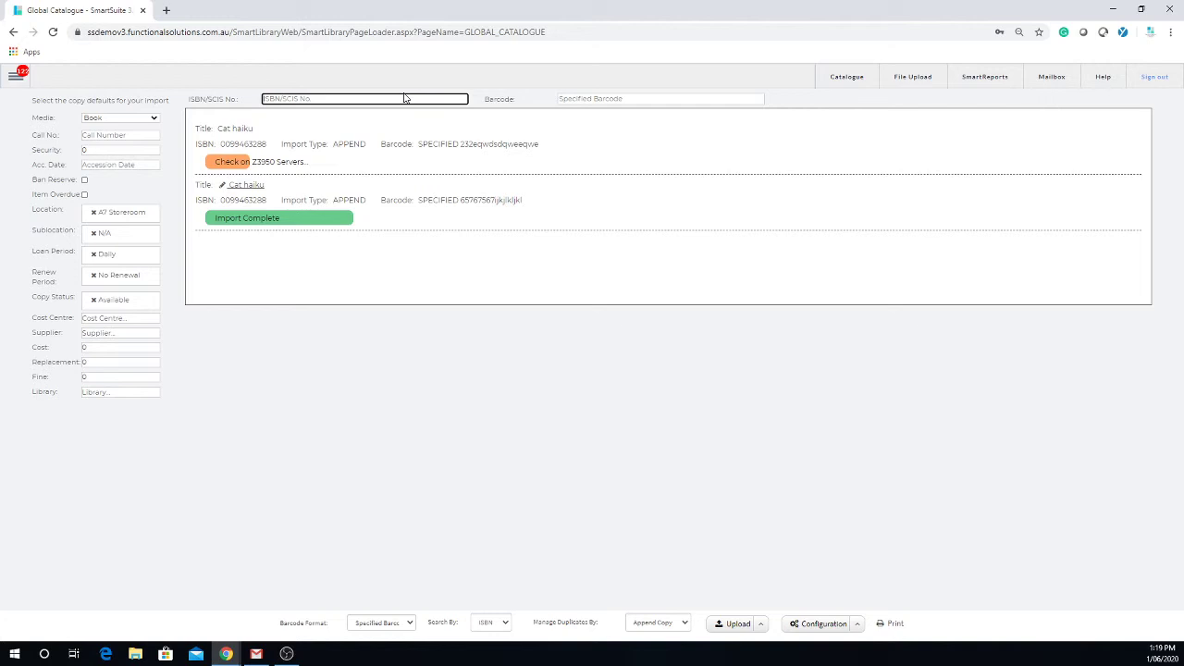
pyautogui.hotkey('ctrl', 'v')
pyautogui.press('Tab')
pyautogui.write('rwerw786465')
pyautogui.press('Return')
pyautogui.write('5464564646')
pyautogui.press('Tab')
pyautogui.write('867rytyrytrty')
pyautogui.press('Return')
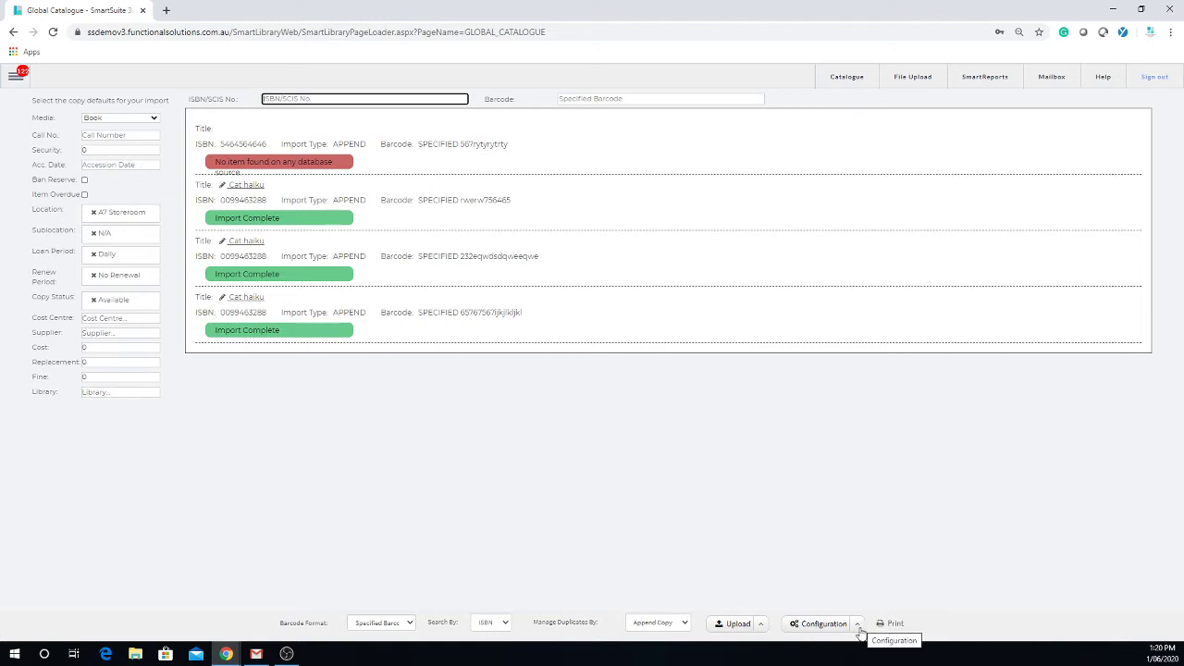
# Set Raeco 12602 as the Default Spine Label report in the import configuration and save.
pyautogui.click(859, 626)
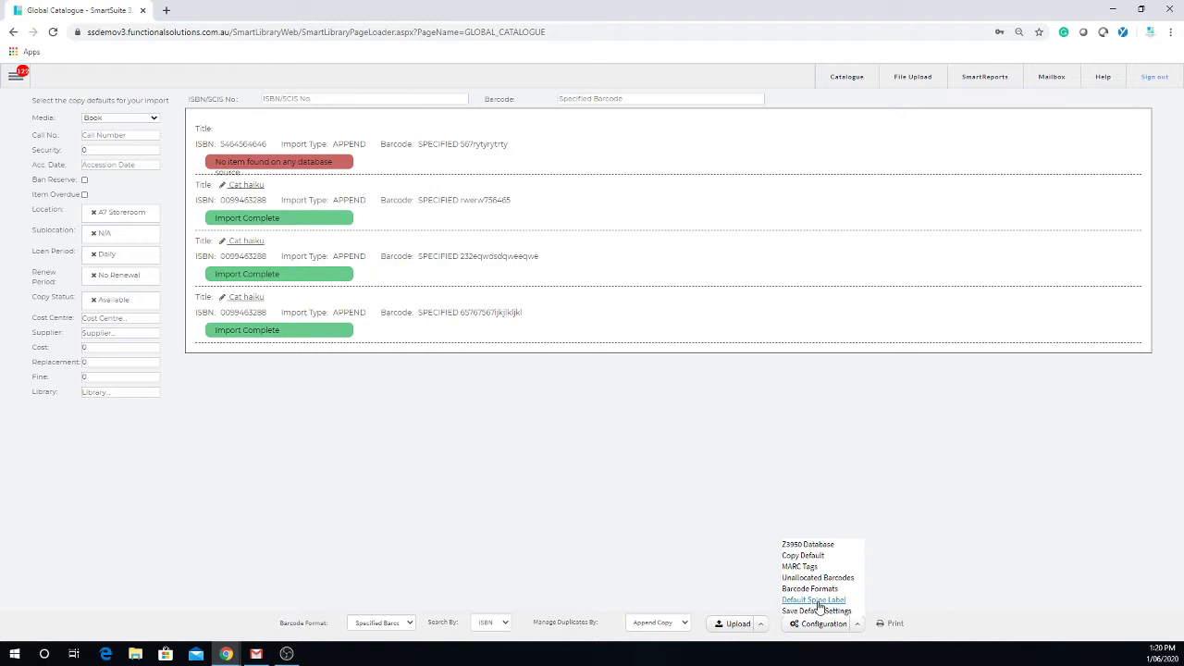
pyautogui.click(814, 601)
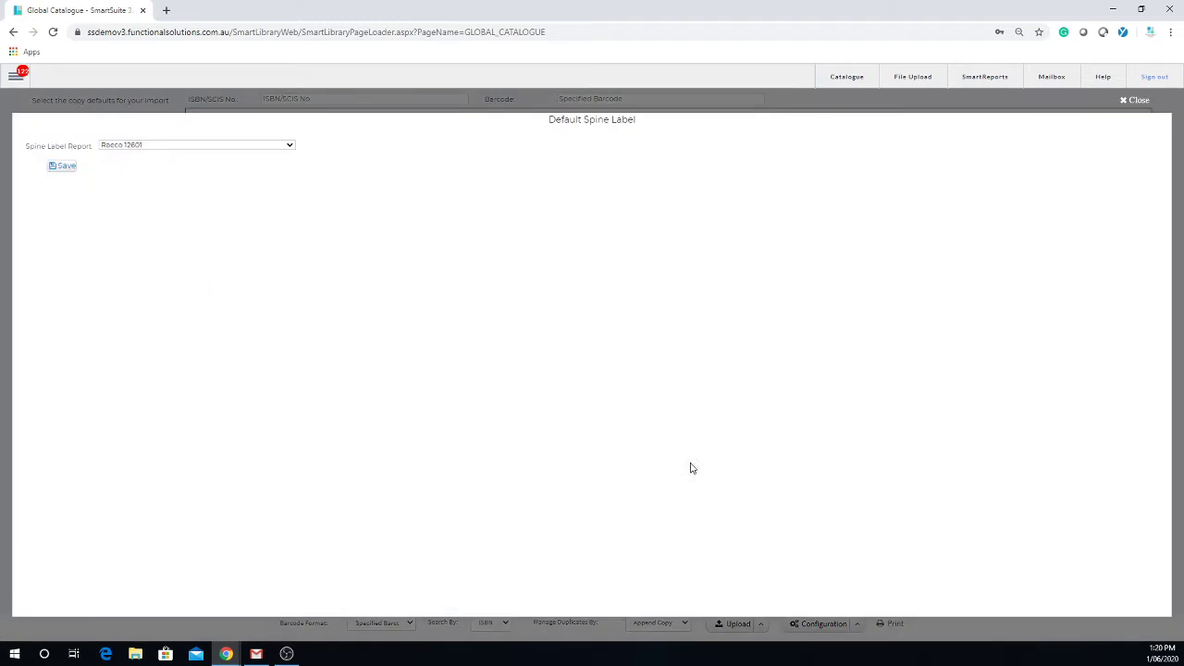
pyautogui.click(154, 146)
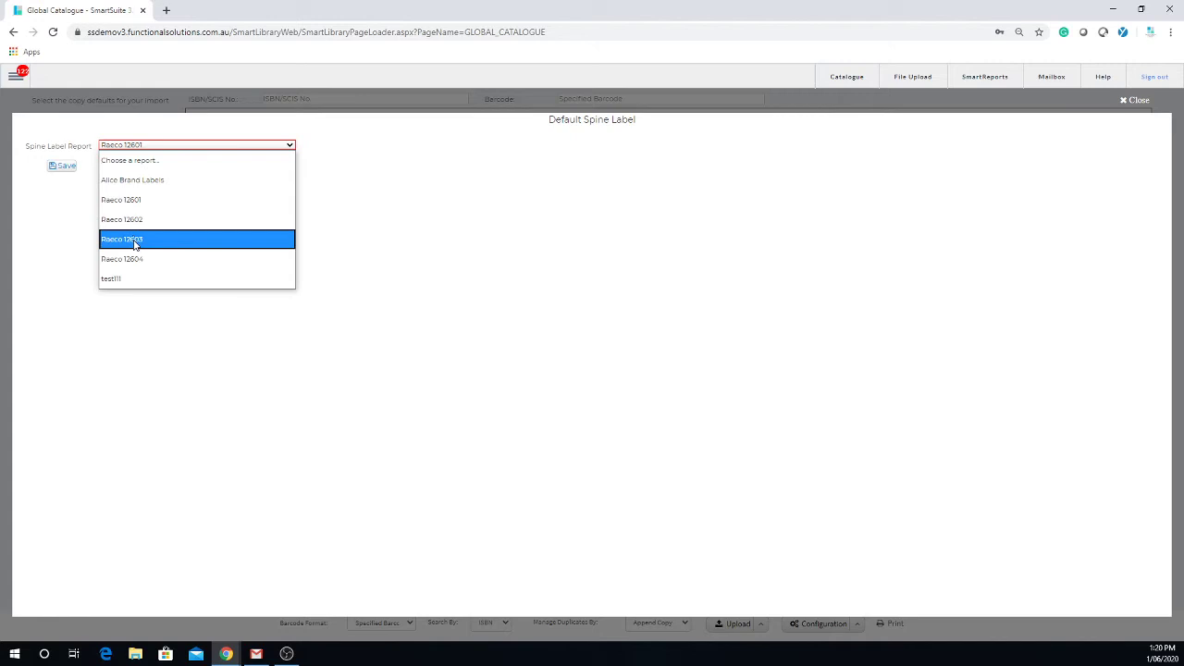
pyautogui.click(140, 220)
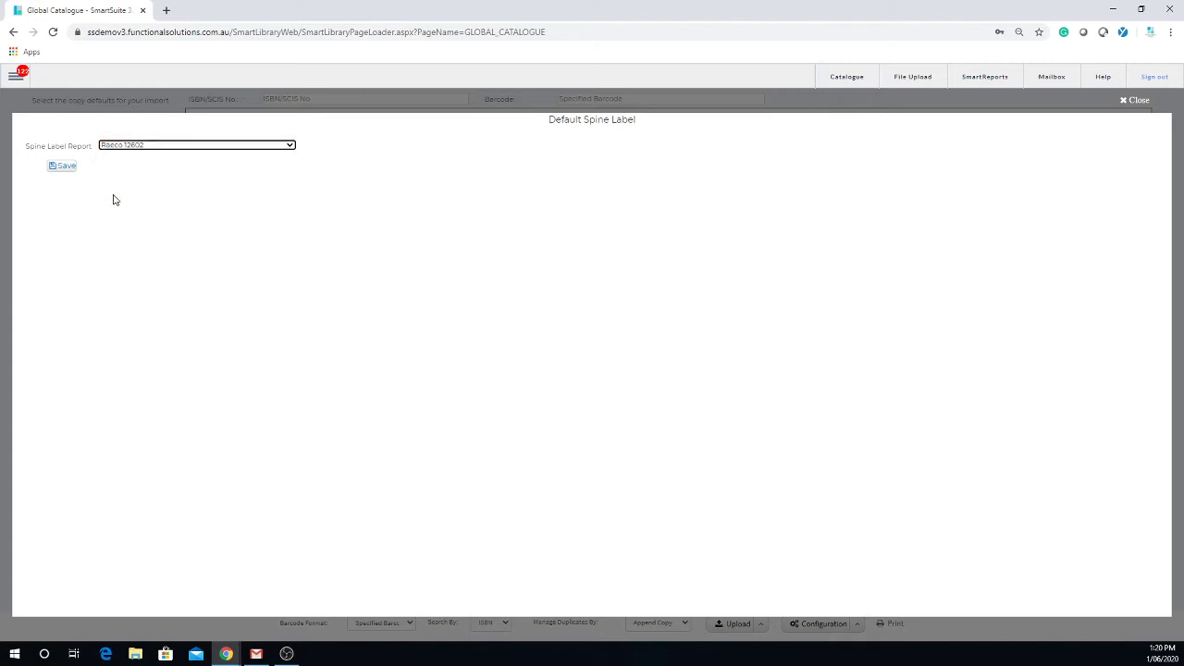
pyautogui.click(66, 168)
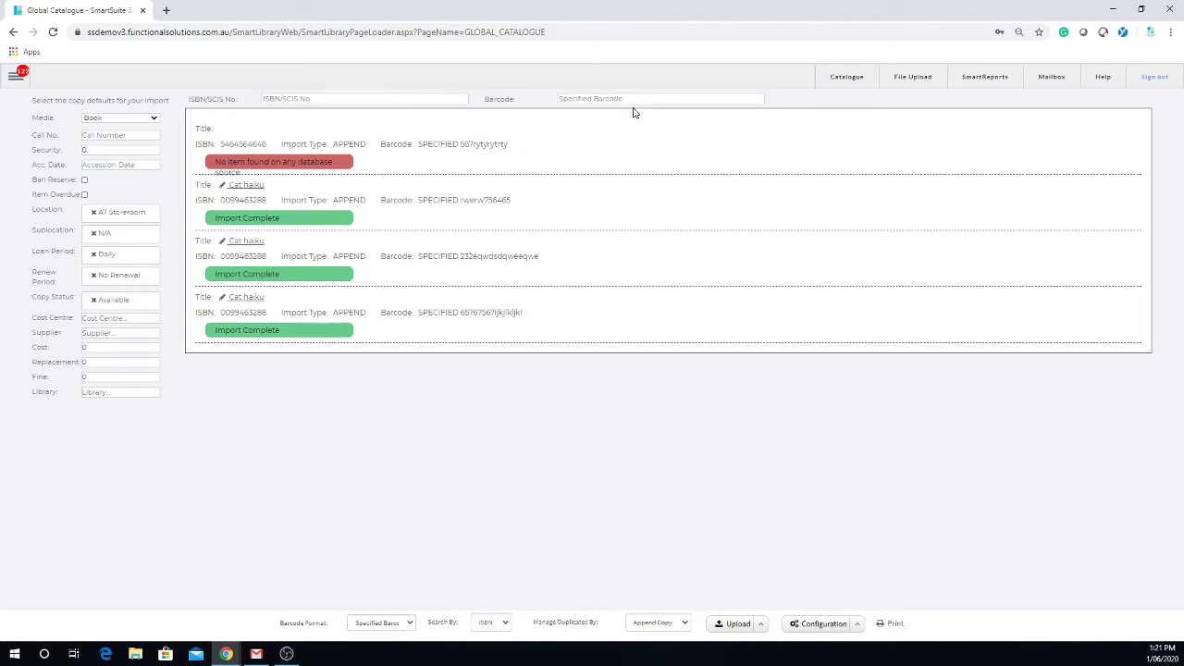
# Print Raeco 12602 spine labels for the imported copies, skipping 13 blank label positions.
pyautogui.click(894, 624)
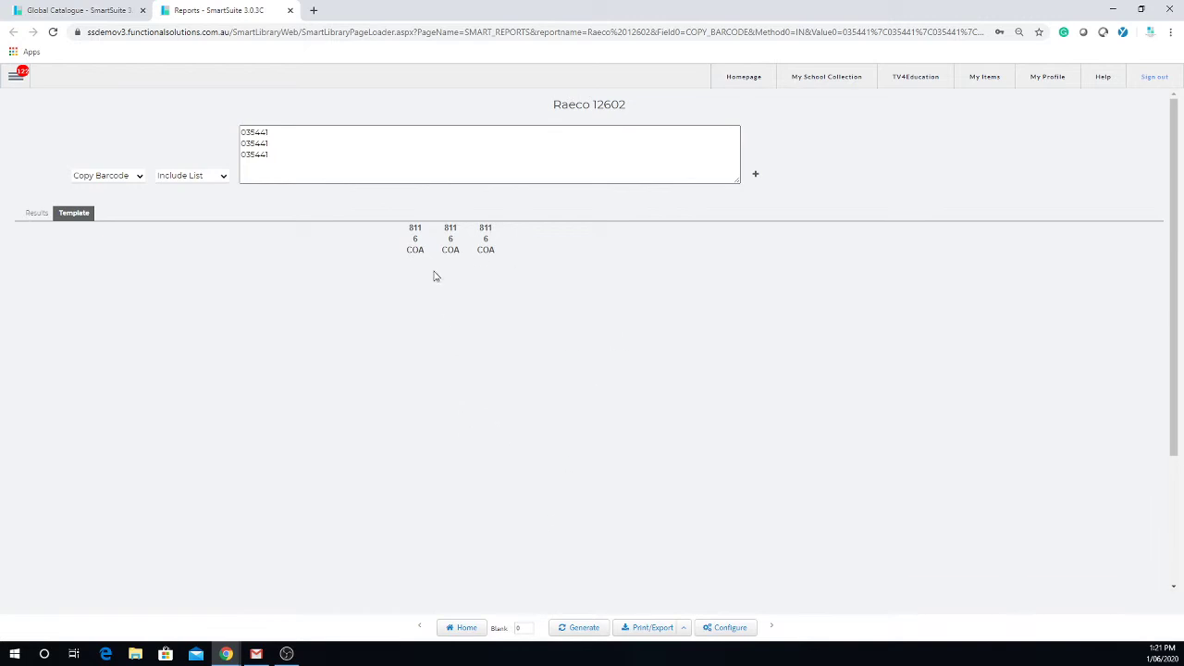
pyautogui.click(518, 628)
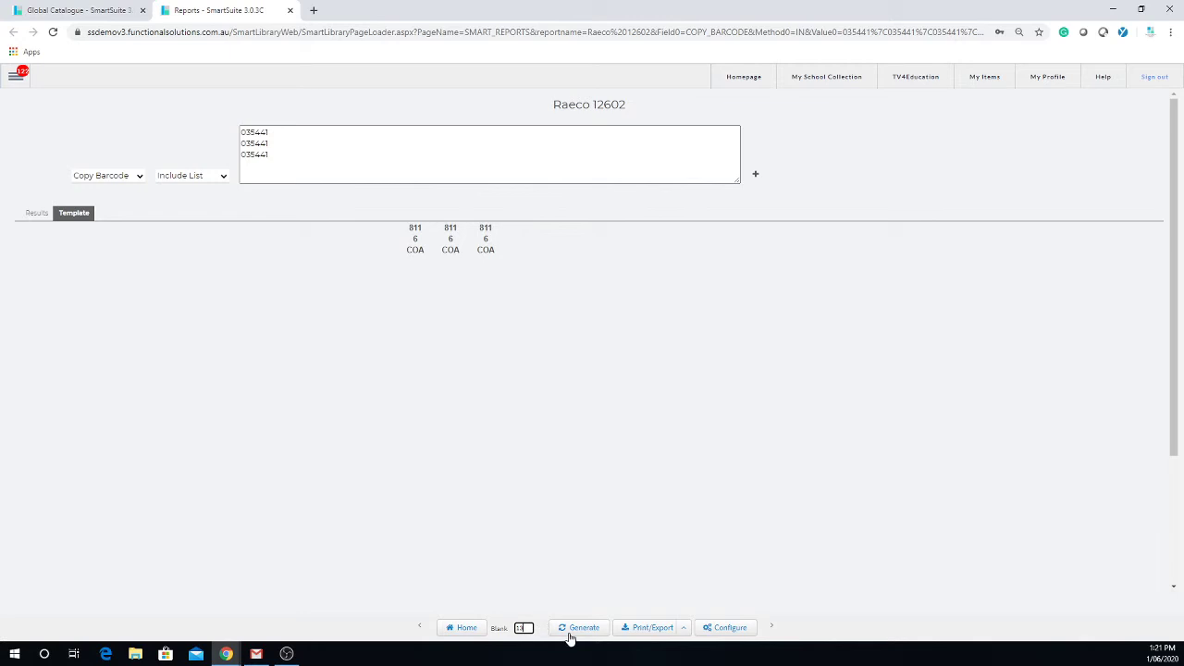
pyautogui.click(581, 635)
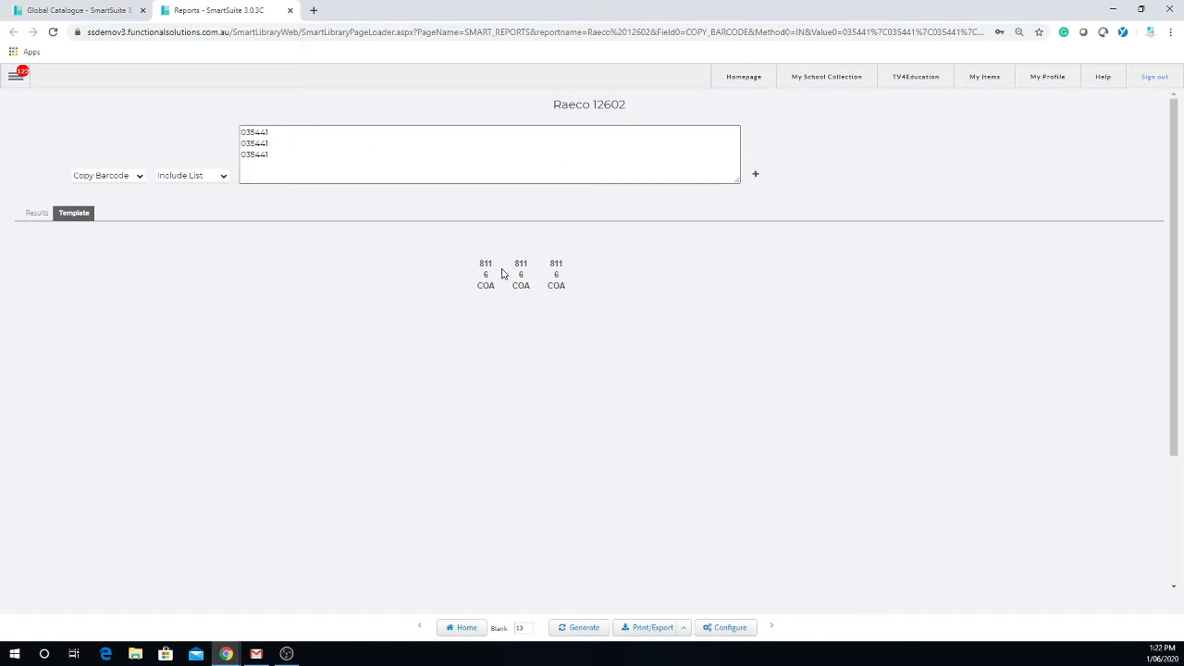
# Open the Raeco 12602 report from the SPINE LABELS group on the Reports page.
pyautogui.click(14, 82)
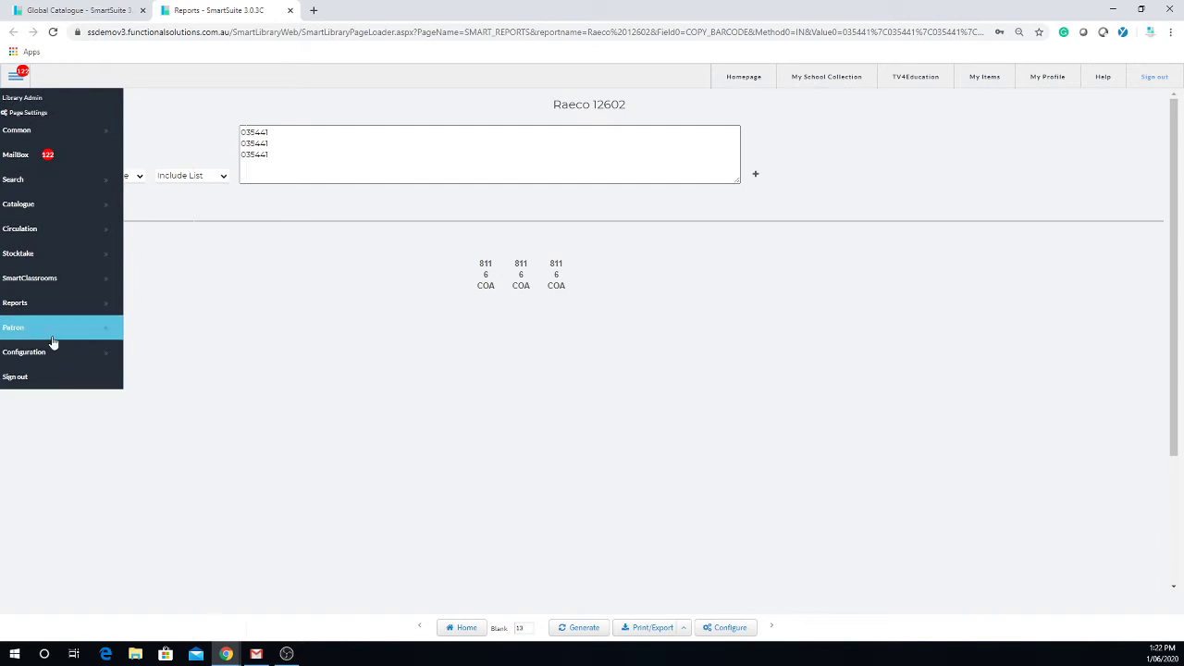
pyautogui.moveTo(69, 309)
pyautogui.click(174, 312)
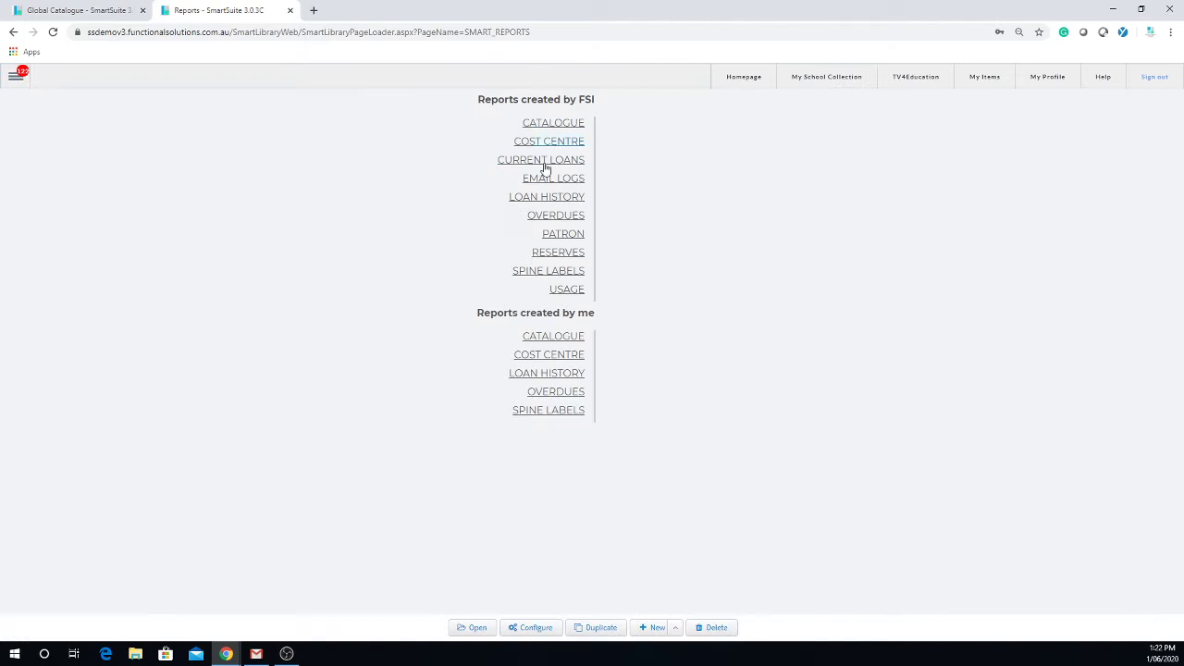
pyautogui.click(567, 276)
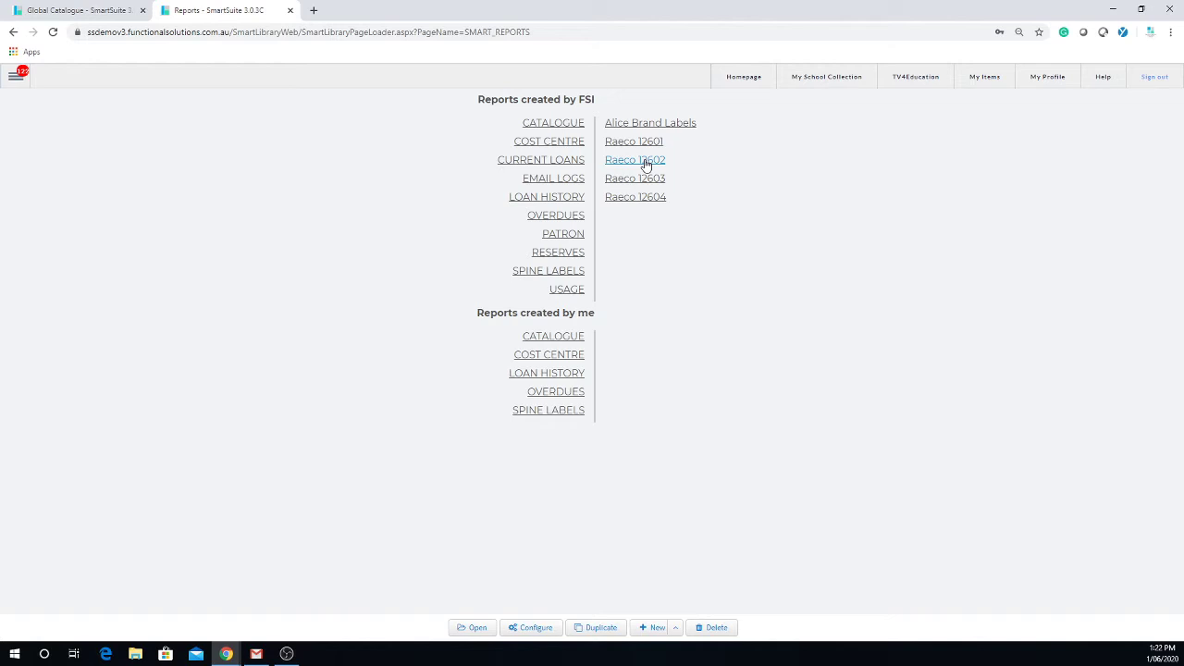
pyautogui.click(647, 165)
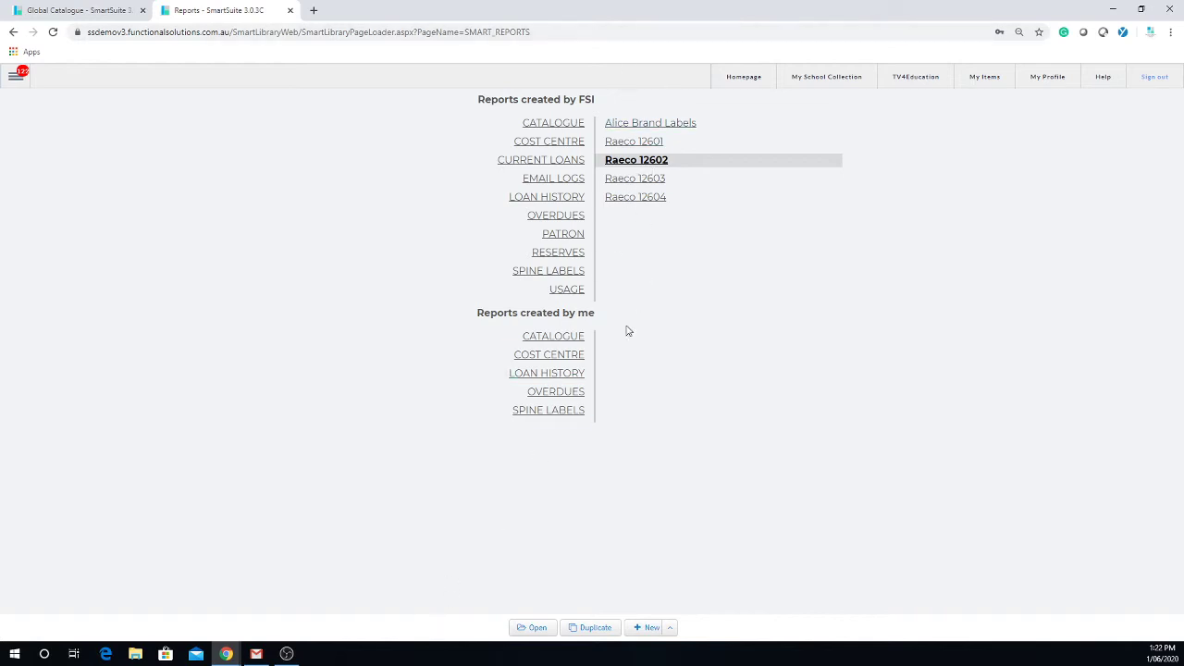
pyautogui.click(530, 628)
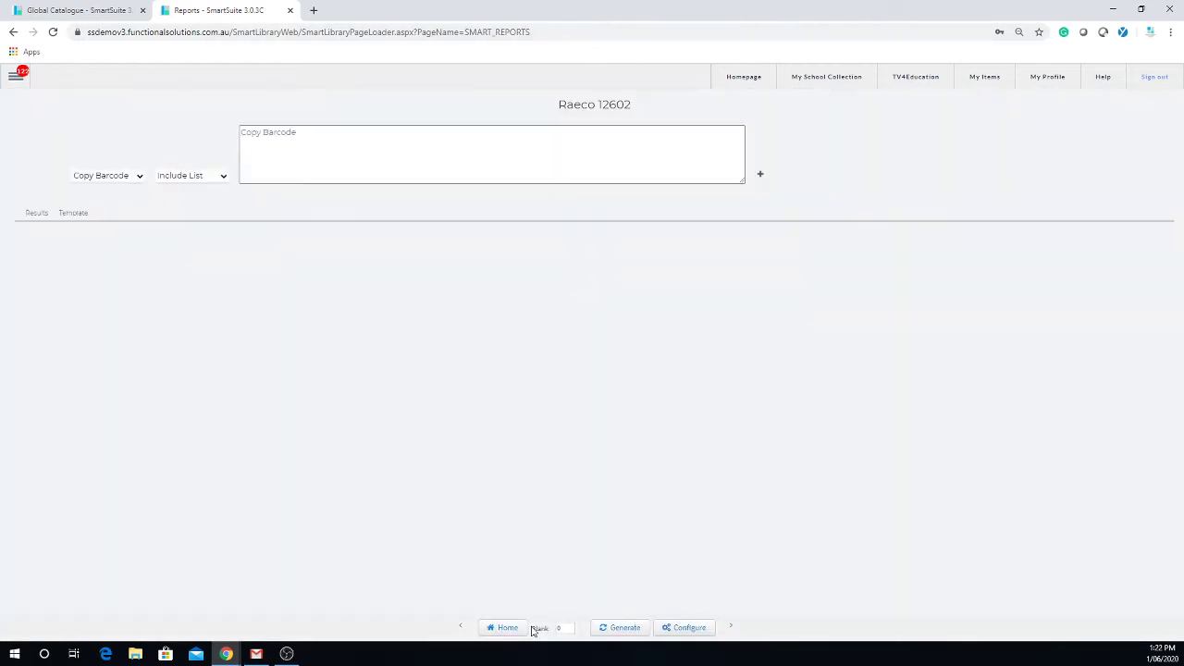
pyautogui.click(347, 134)
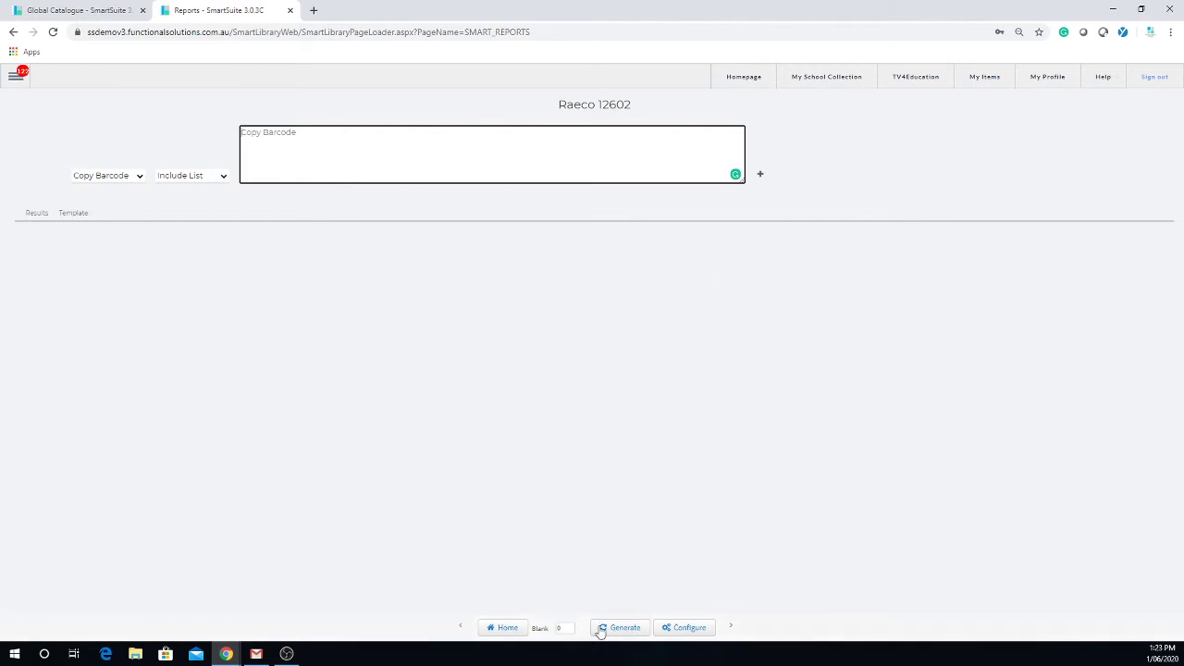
pyautogui.click(561, 628)
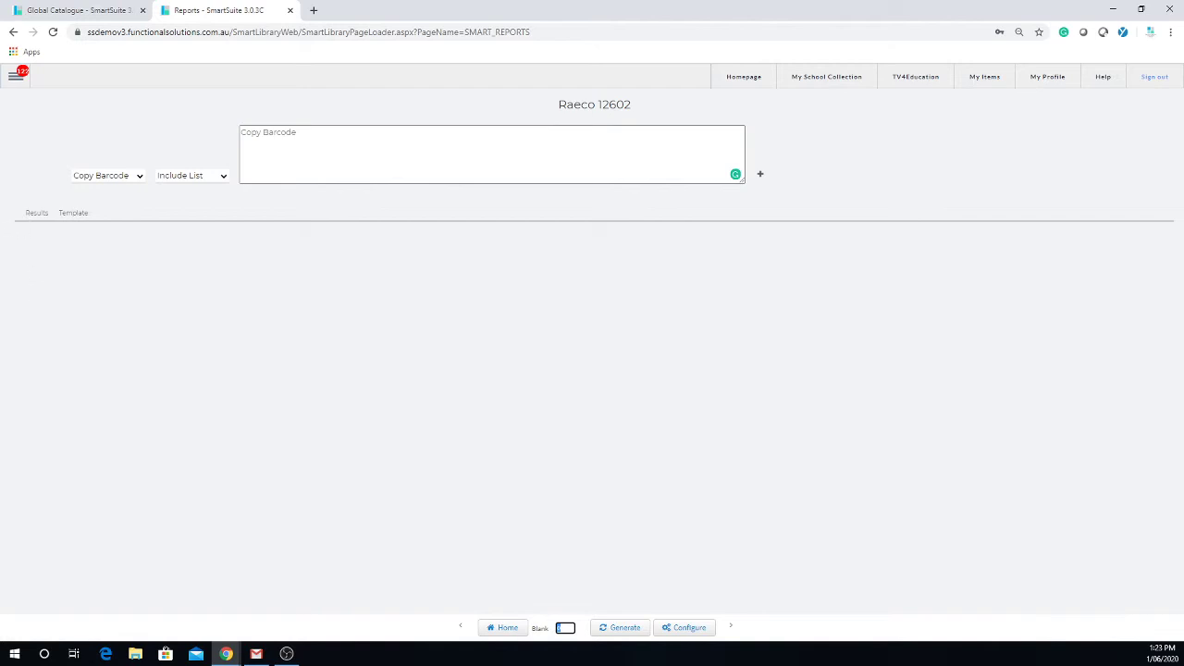
# Go to Circulation, search patrons by surname, and load the first matching patron.
pyautogui.click(16, 80)
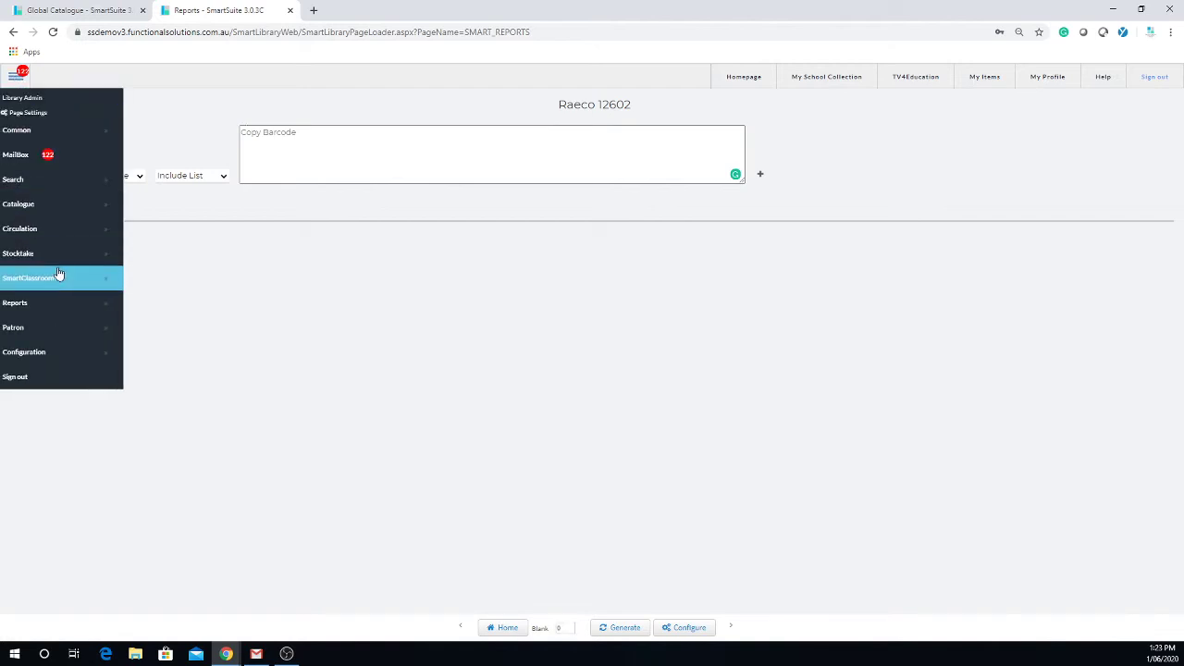
pyautogui.moveTo(52, 232)
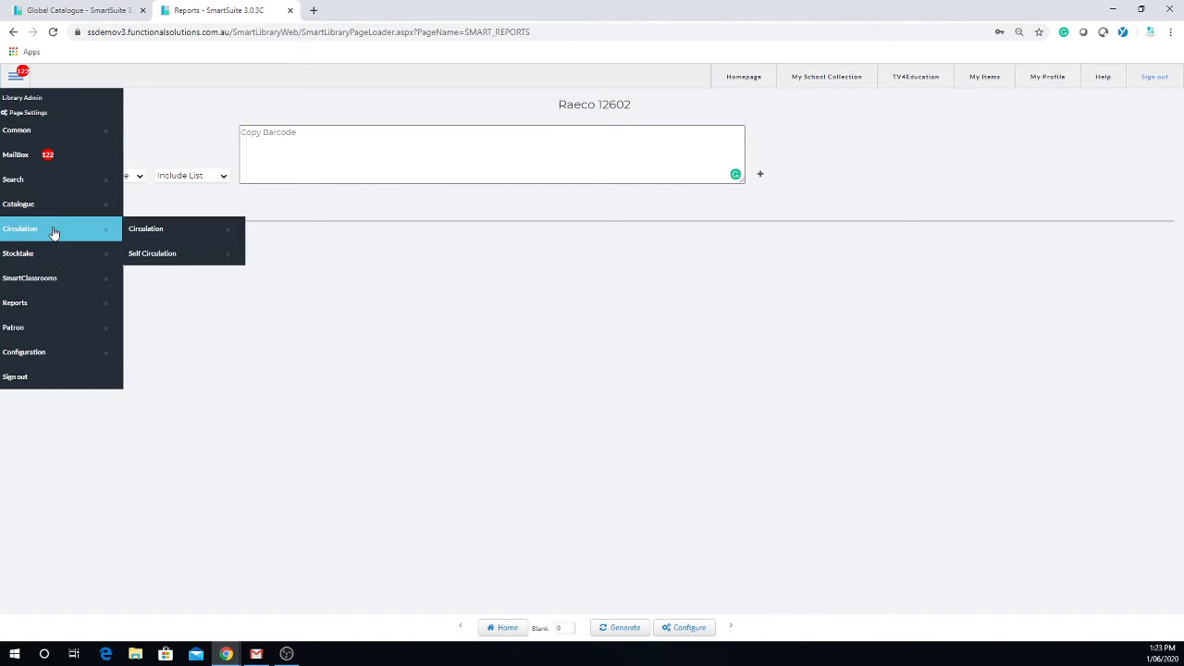
pyautogui.click(180, 234)
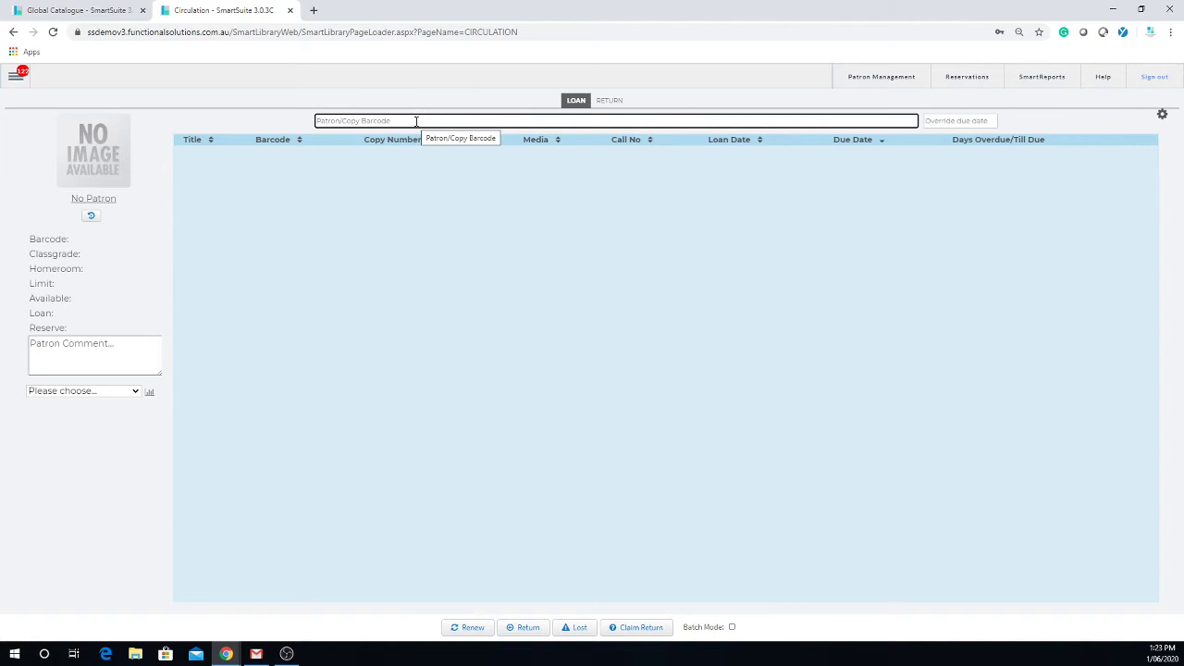
pyautogui.write('smith')
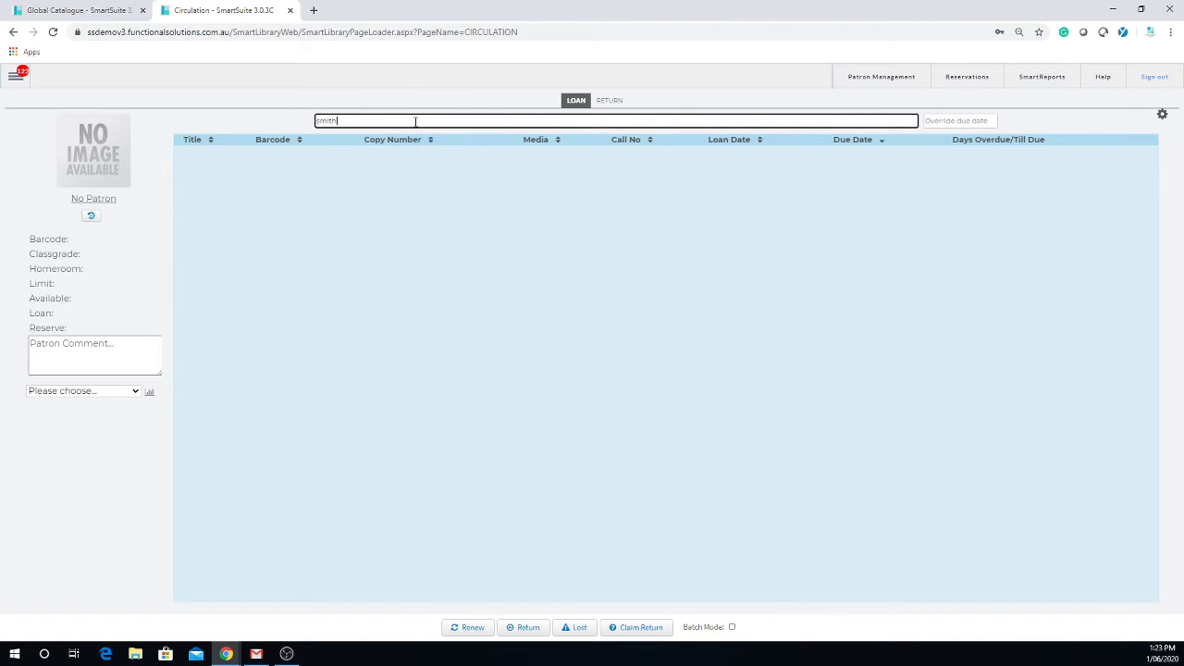
pyautogui.press('Return')
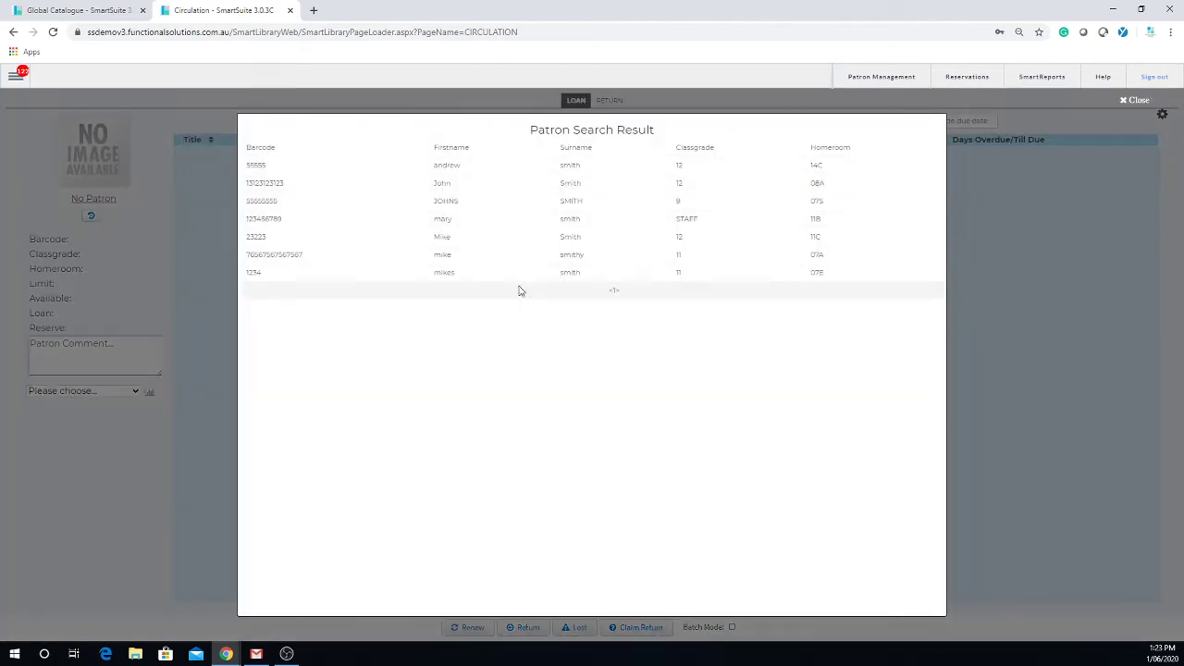
pyautogui.click(450, 167)
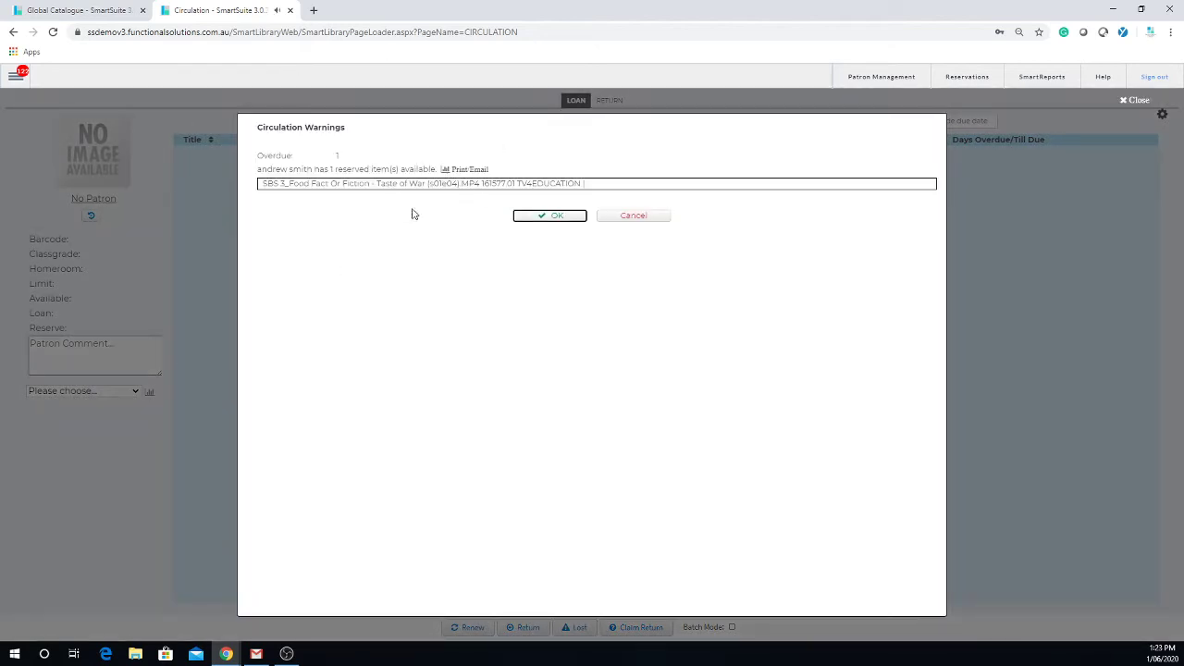
# Dismiss the patron's overdue and reserved-item warnings with OK.
pyautogui.click(556, 214)
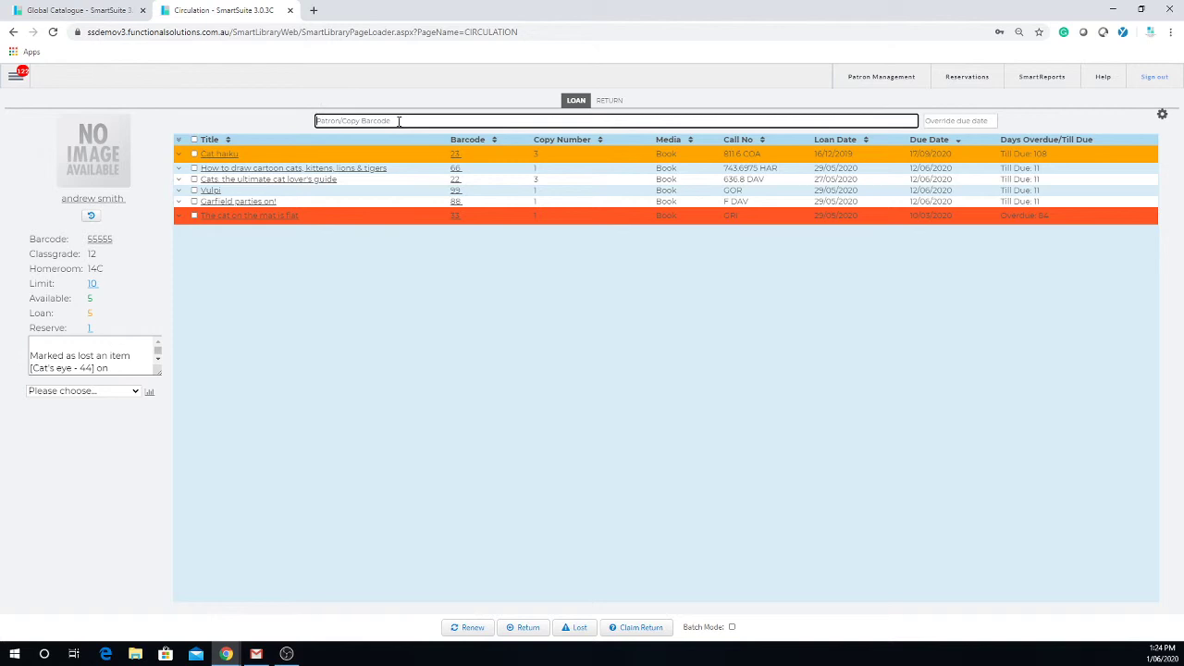
pyautogui.click(608, 100)
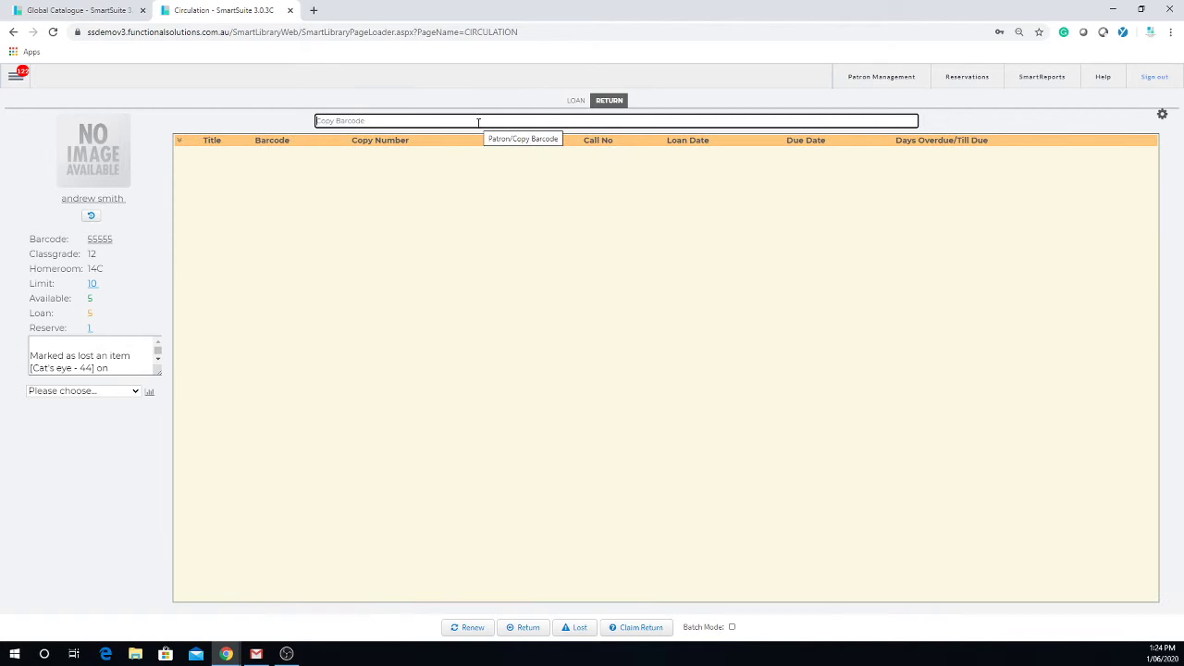
pyautogui.click(574, 101)
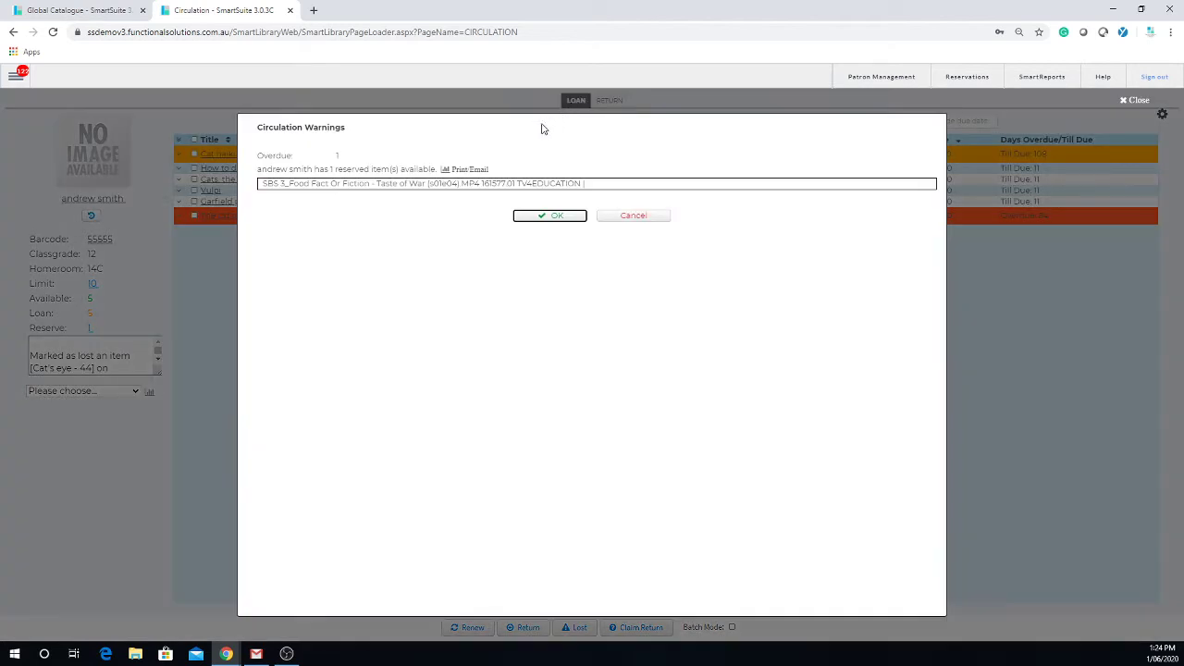
pyautogui.click(570, 218)
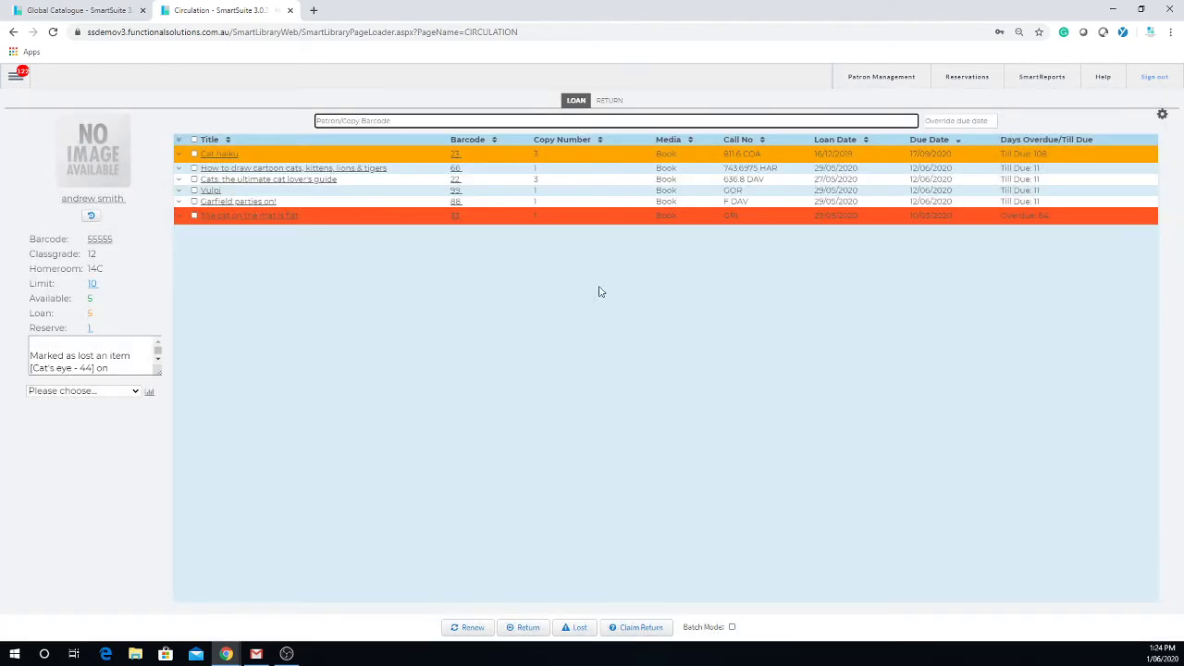
# Select all loans except Cat haiku and set their override due date to 26/08/2020.
pyautogui.click(193, 216)
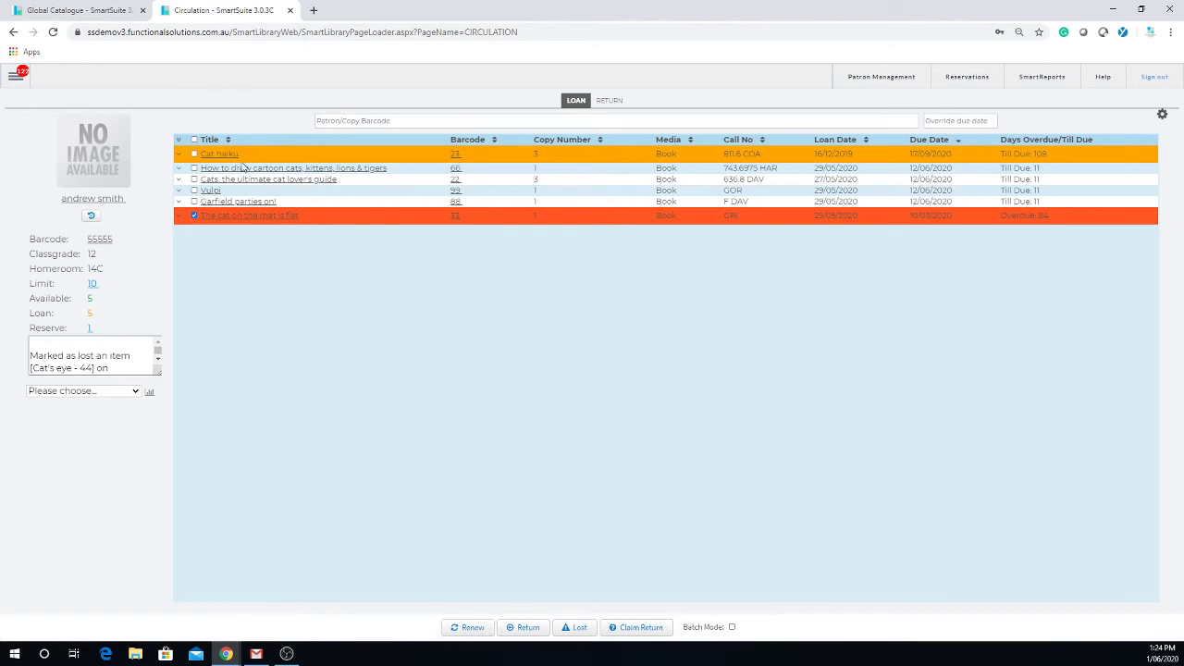
pyautogui.click(194, 140)
pyautogui.click(195, 153)
pyautogui.click(967, 122)
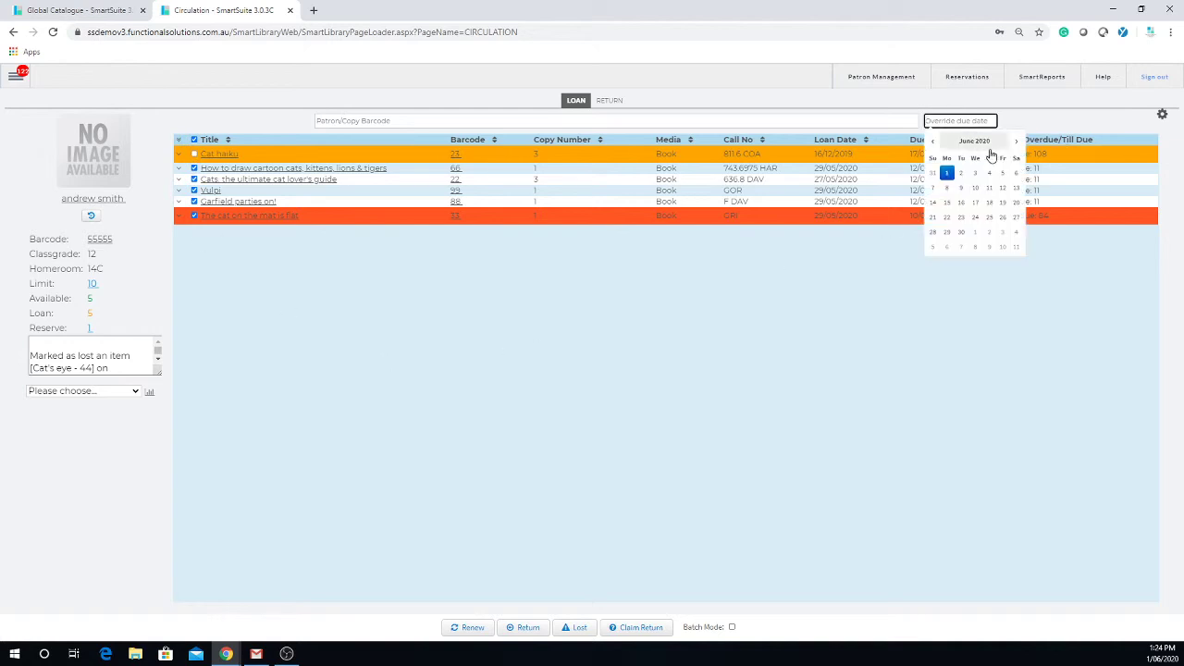
pyautogui.click(1016, 144)
pyautogui.click(1016, 143)
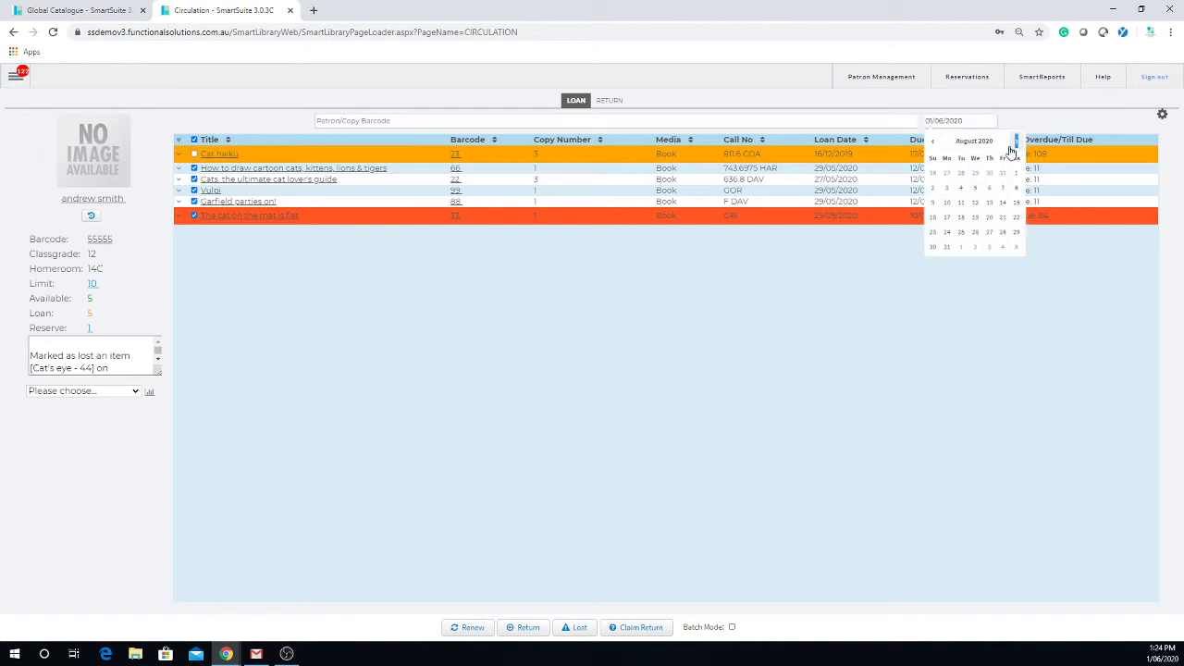
pyautogui.click(978, 234)
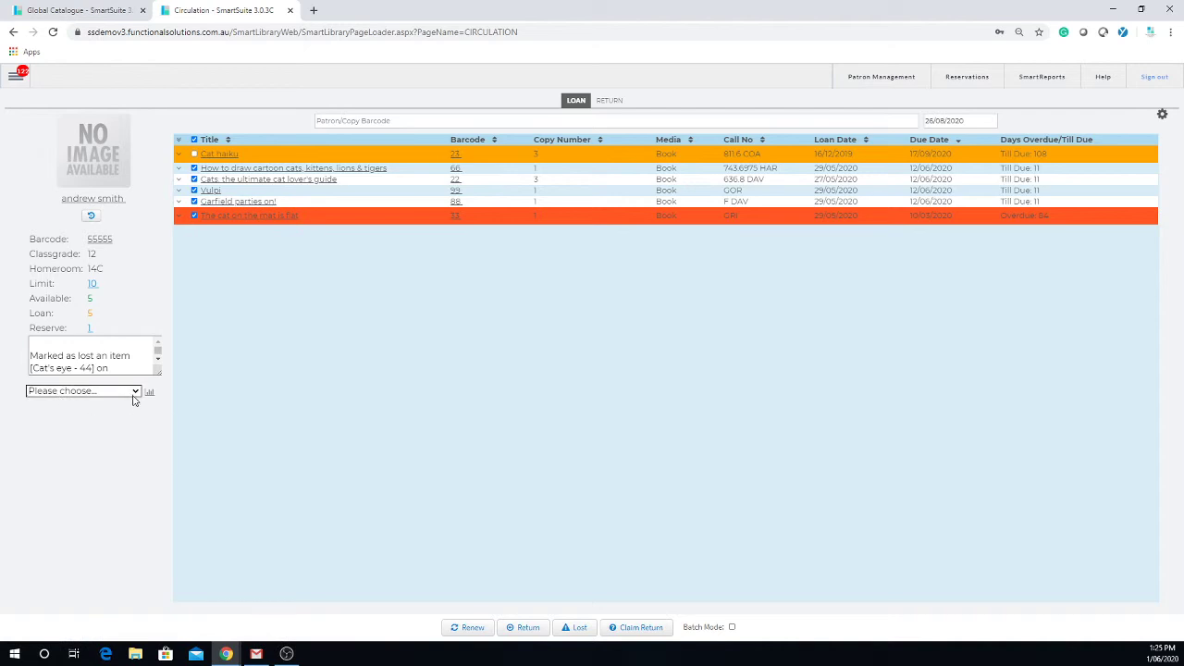
# Run the Overdue Items patron report, listing 'The cat on the mat is flat' due 10/03/2020.
pyautogui.click(56, 393)
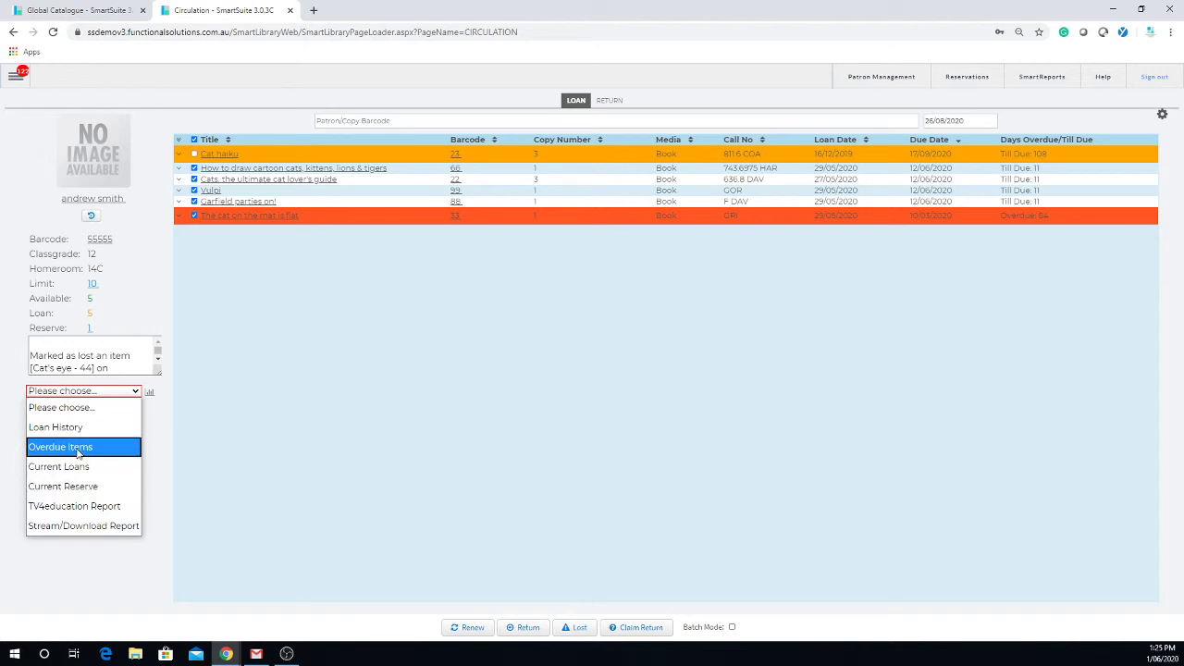
pyautogui.click(78, 445)
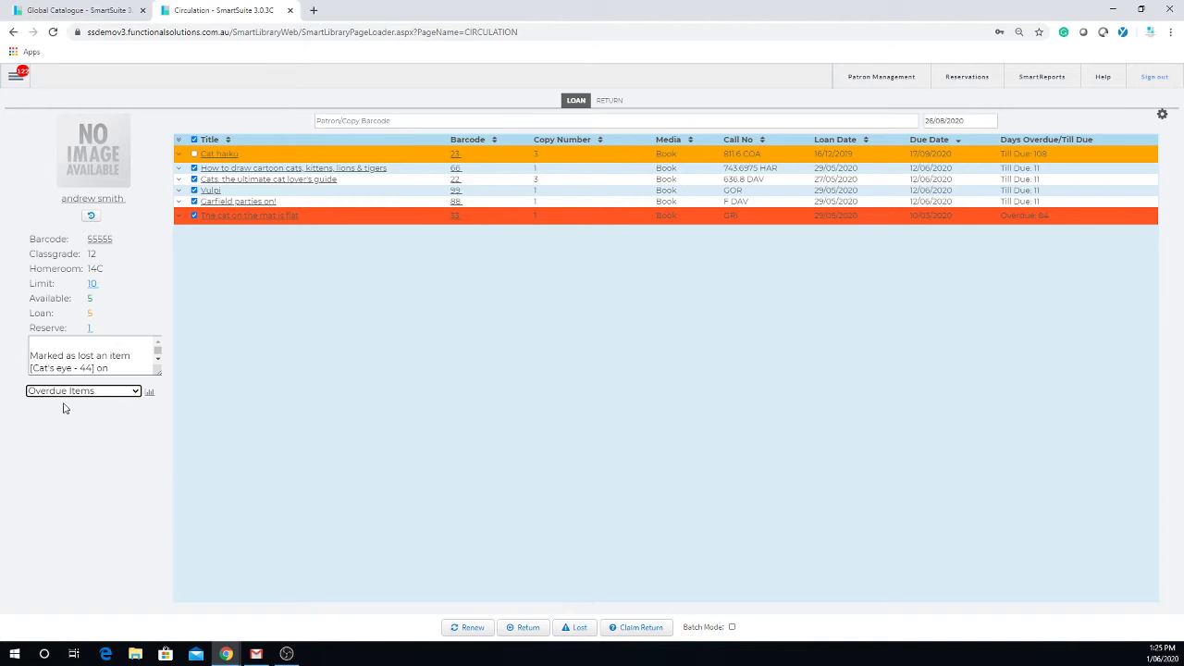
pyautogui.click(151, 395)
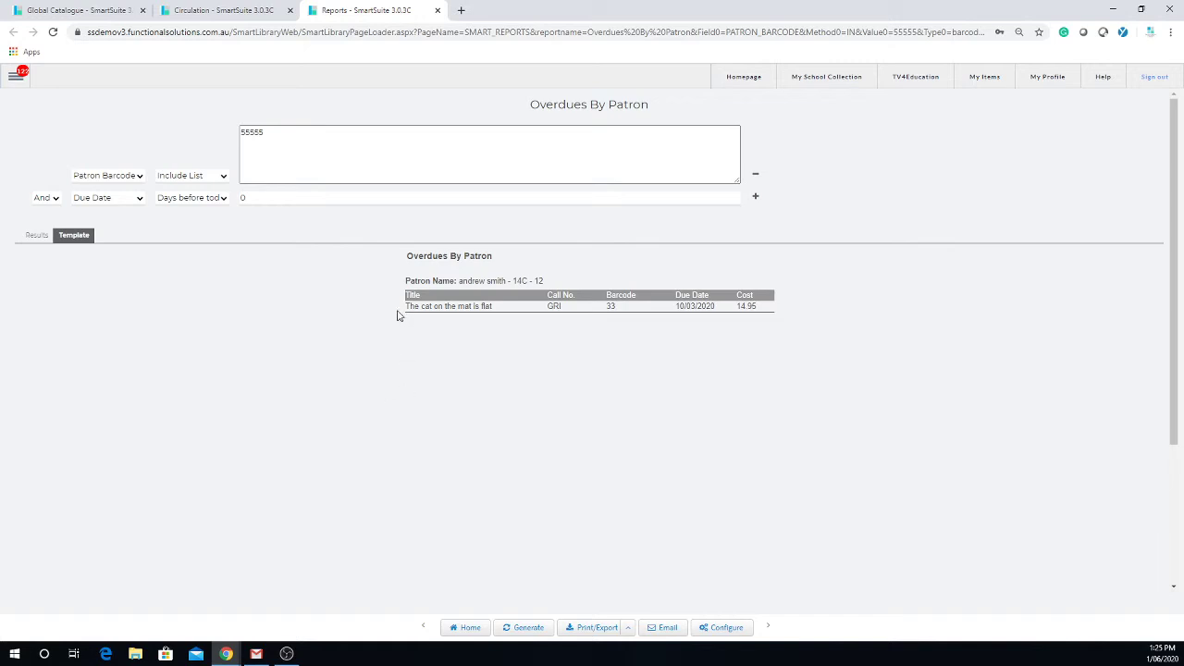
# Show the Overdues By Patron results grid listing the overdue copy 'The cat on the mat is flat'.
pyautogui.click(36, 243)
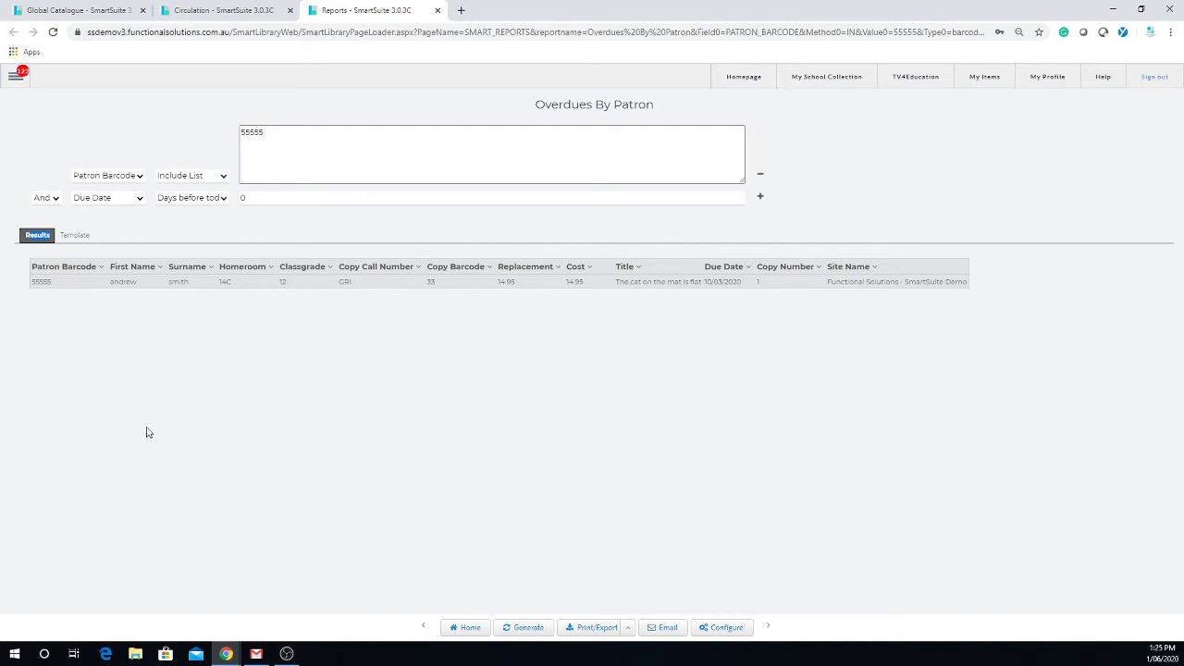
pyautogui.click(668, 628)
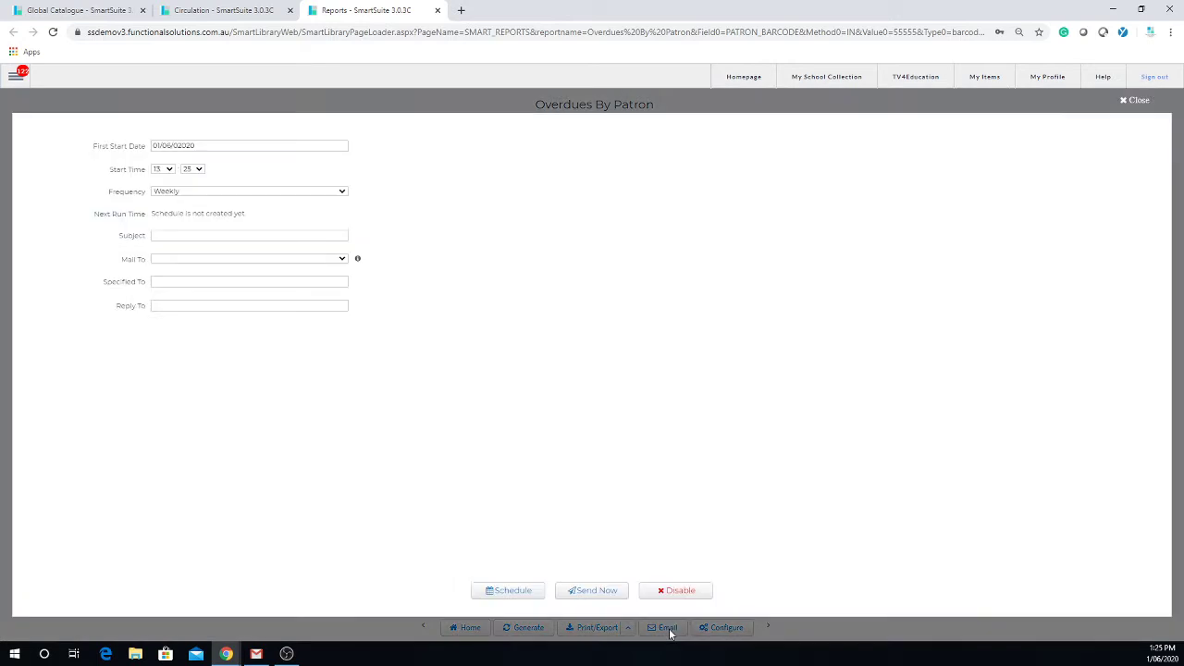
pyautogui.click(193, 282)
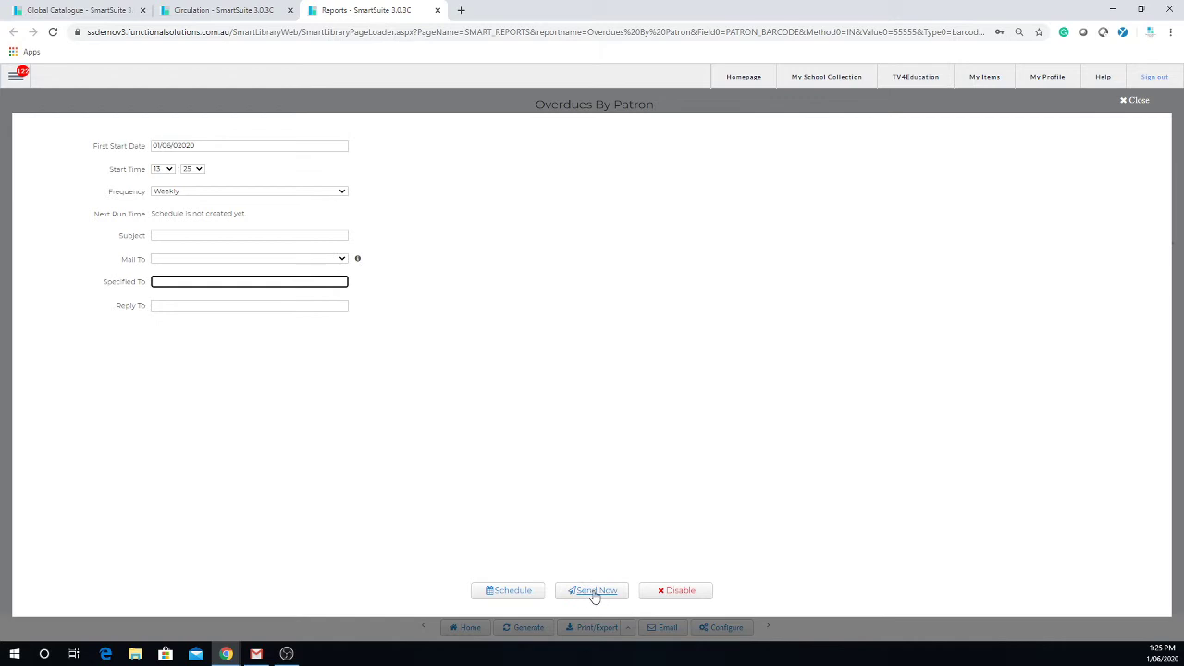
pyautogui.click(198, 304)
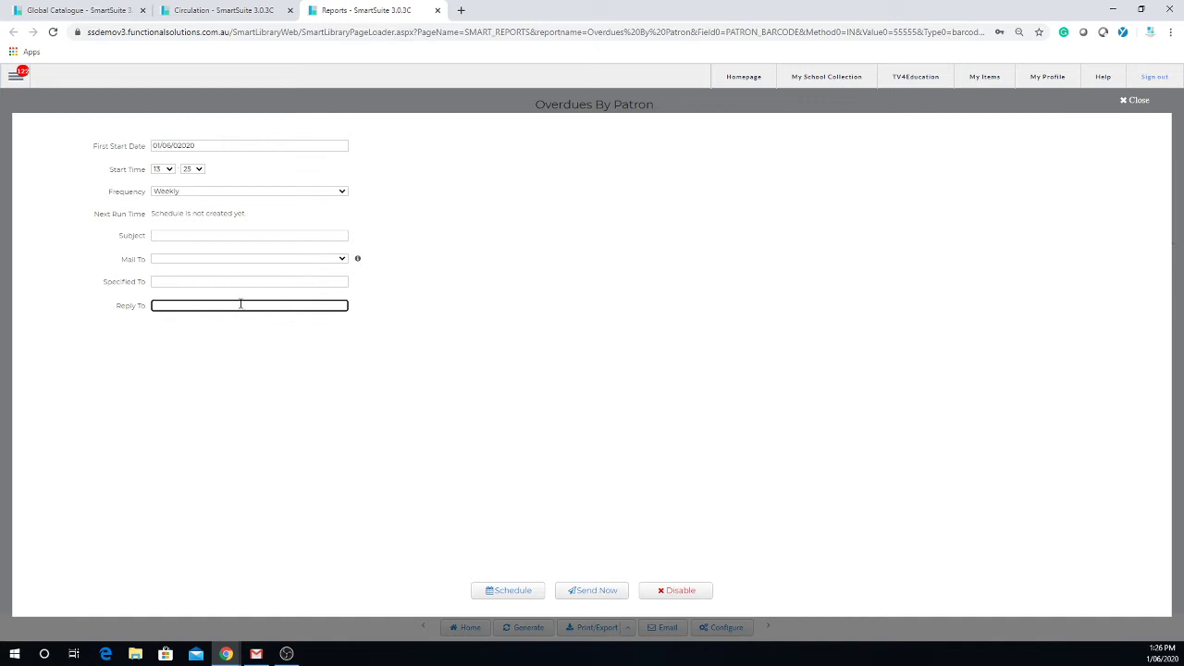
pyautogui.click(154, 237)
pyautogui.click(200, 283)
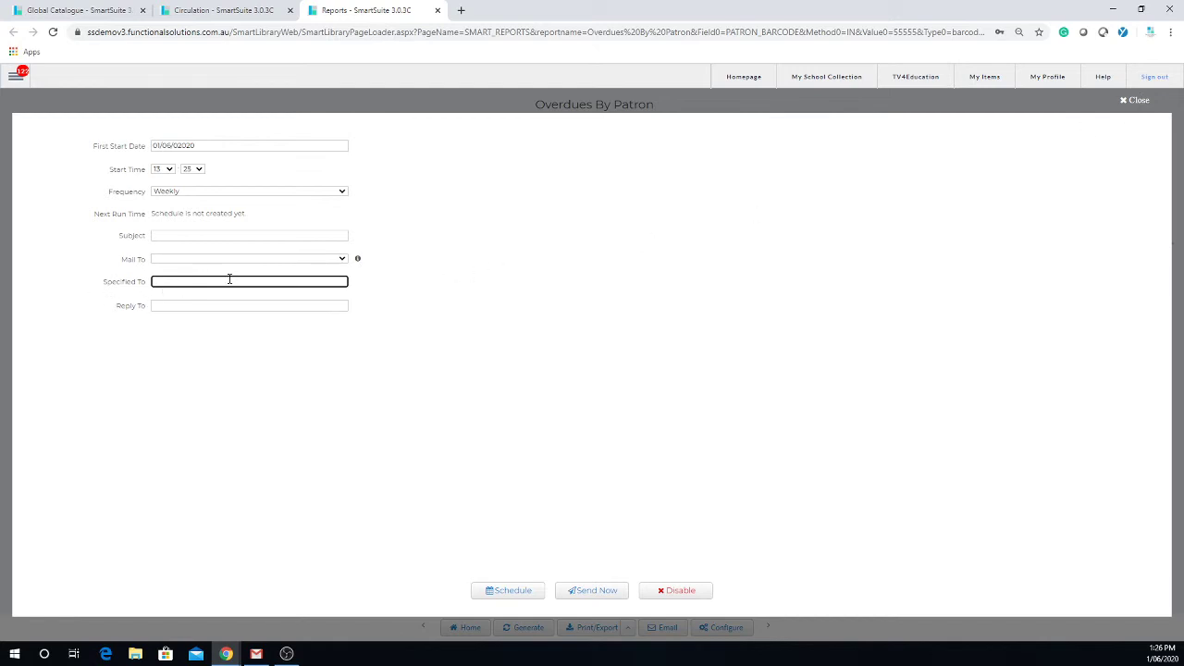
pyautogui.click(1135, 100)
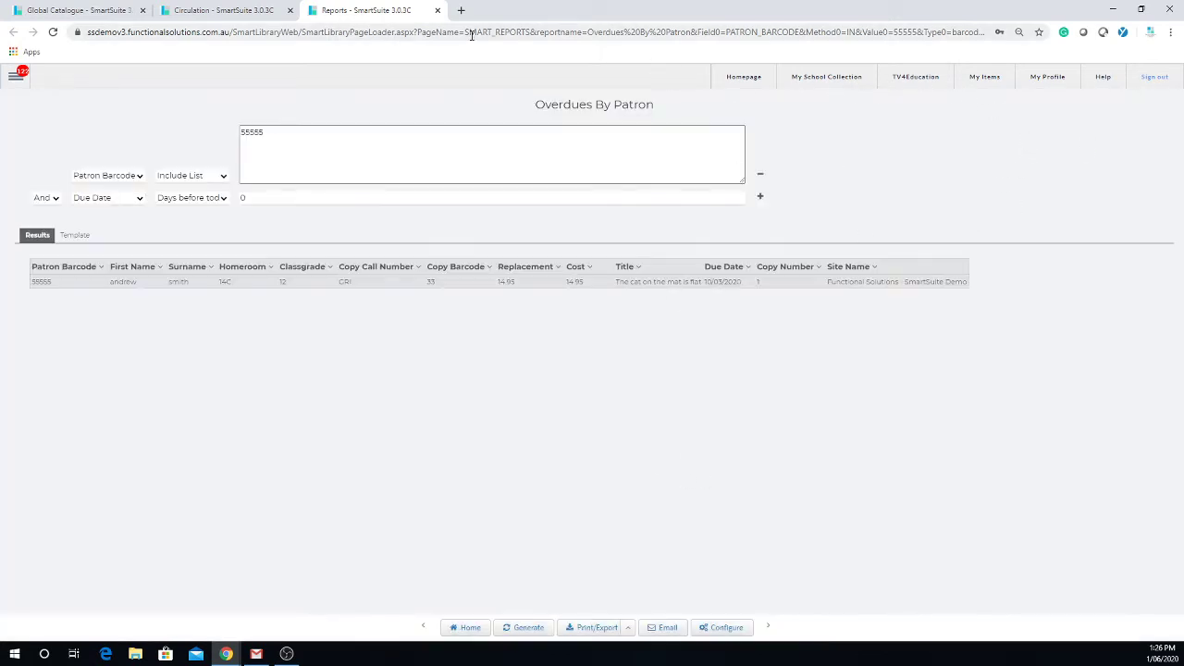
# Close the overdues report, view the patron's Current Loans report as a results grid, then close it.
pyautogui.click(436, 10)
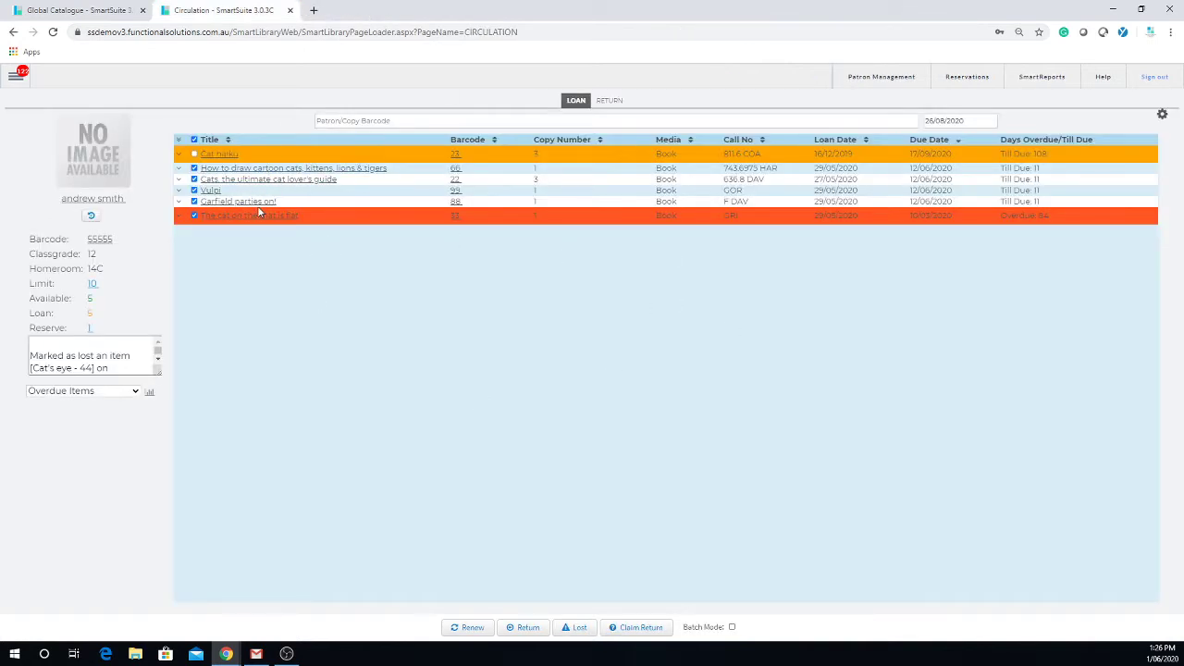
pyautogui.click(135, 393)
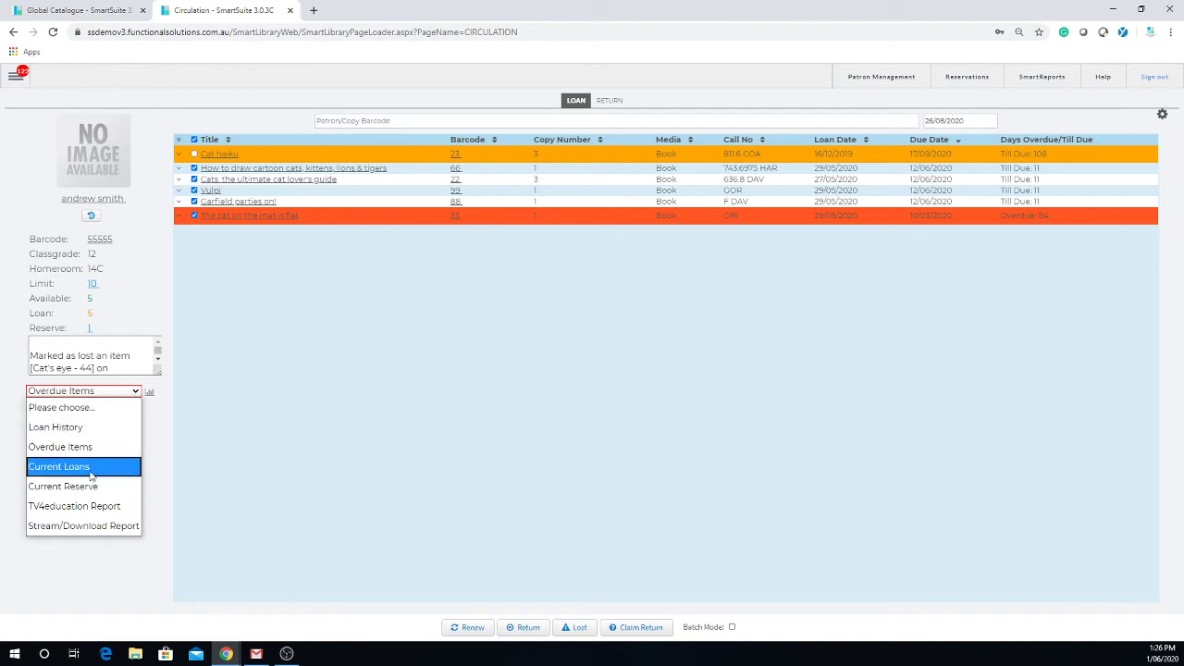
pyautogui.click(85, 468)
pyautogui.click(148, 392)
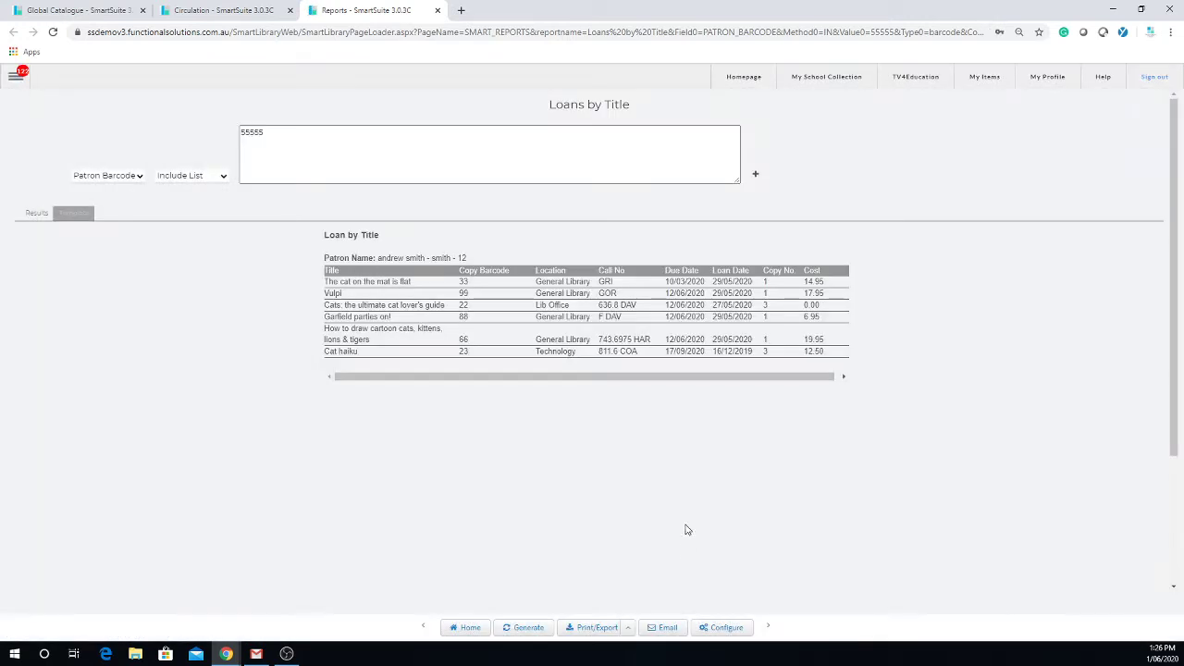
pyautogui.click(41, 216)
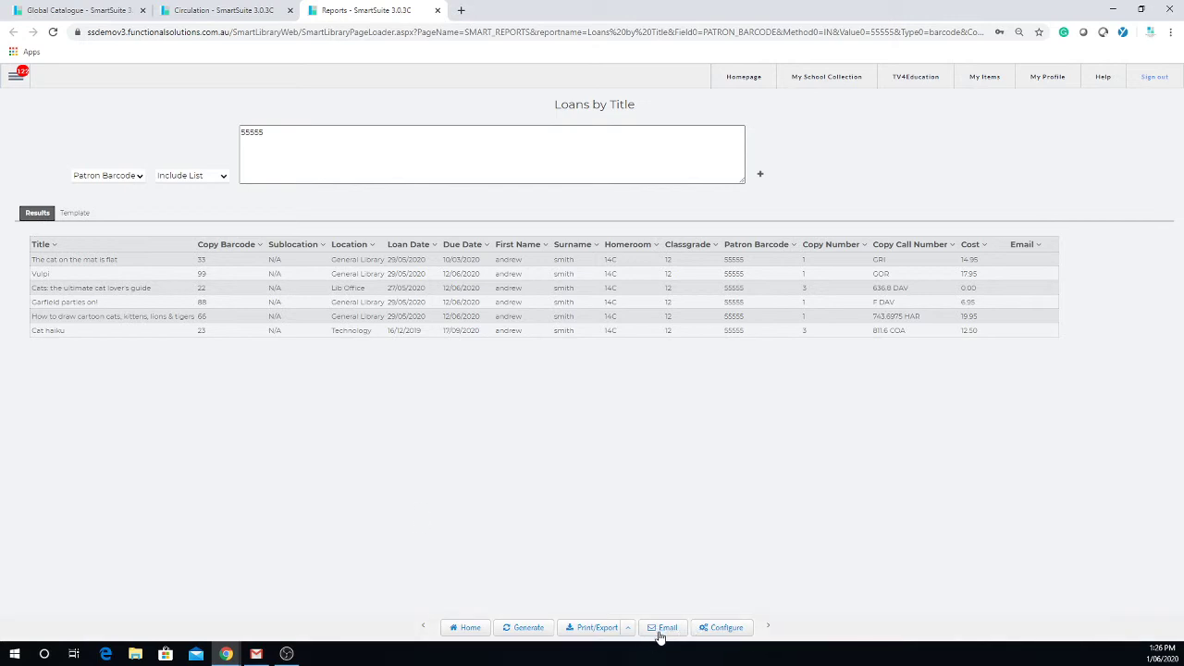
pyautogui.click(438, 12)
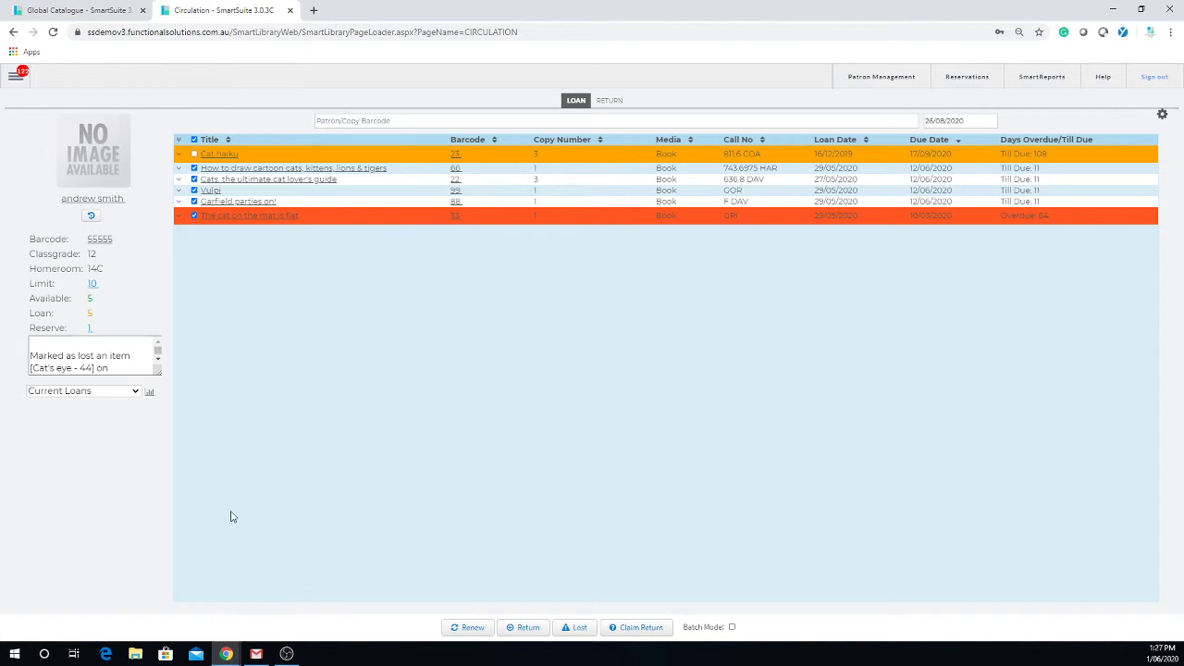
# Open the Overdues By Homeroom report from the Overdues reports list and begin choosing a homeroom.
pyautogui.click(15, 81)
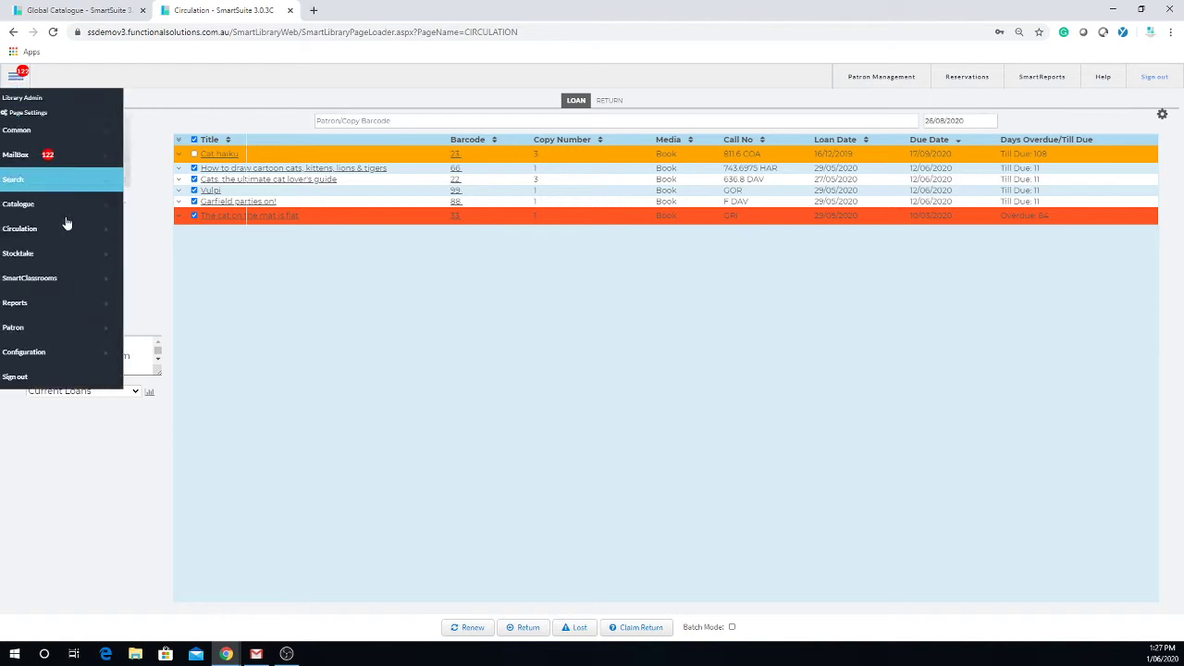
pyautogui.moveTo(100, 314)
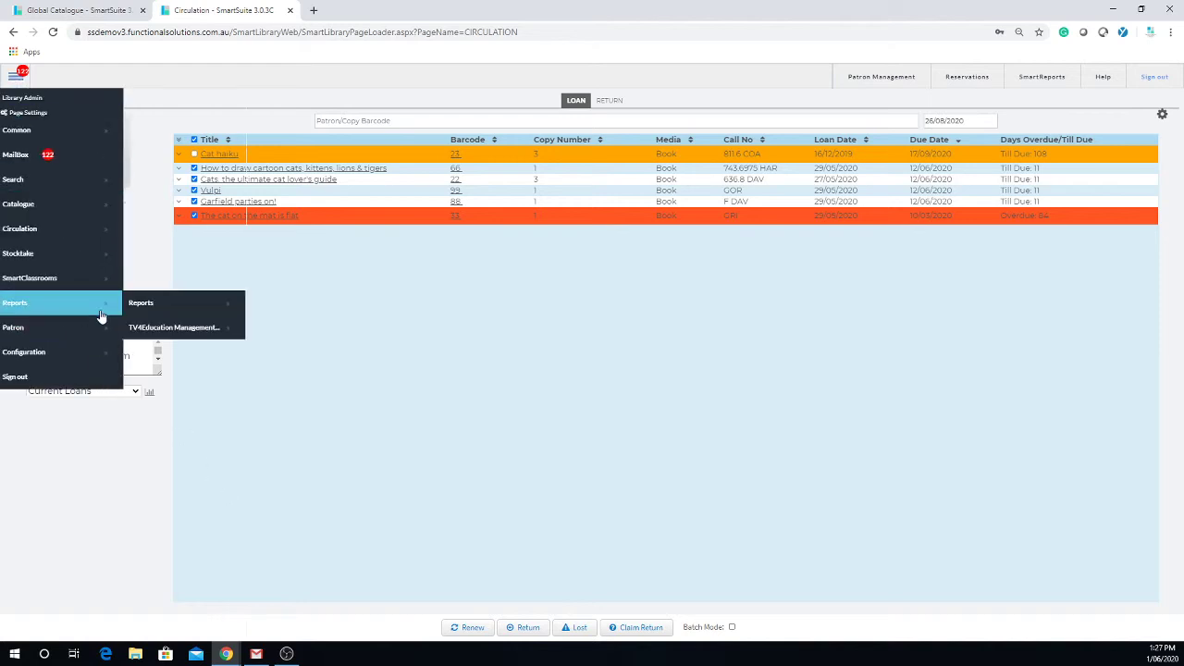
pyautogui.click(159, 309)
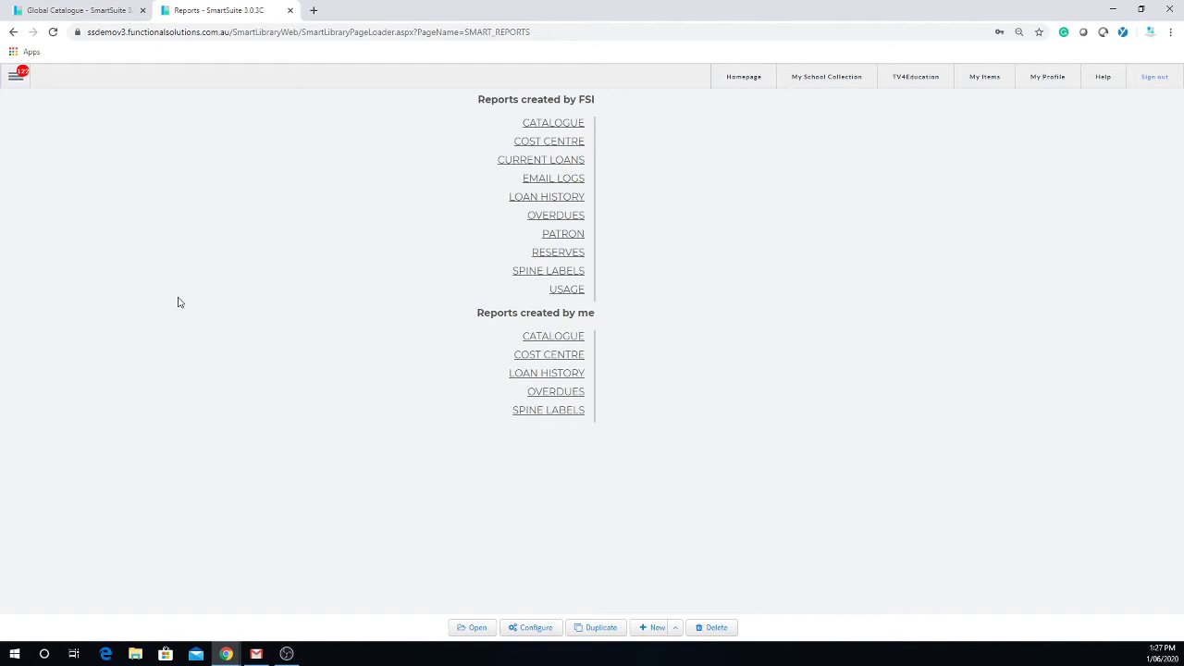
pyautogui.click(568, 219)
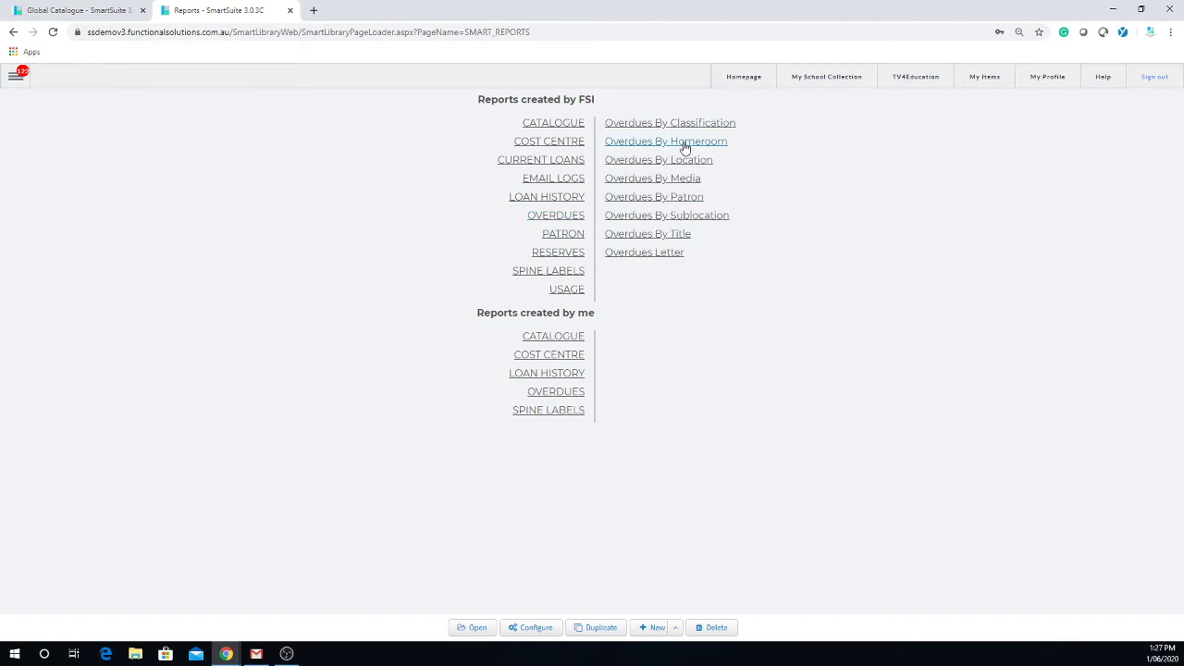
pyautogui.click(684, 148)
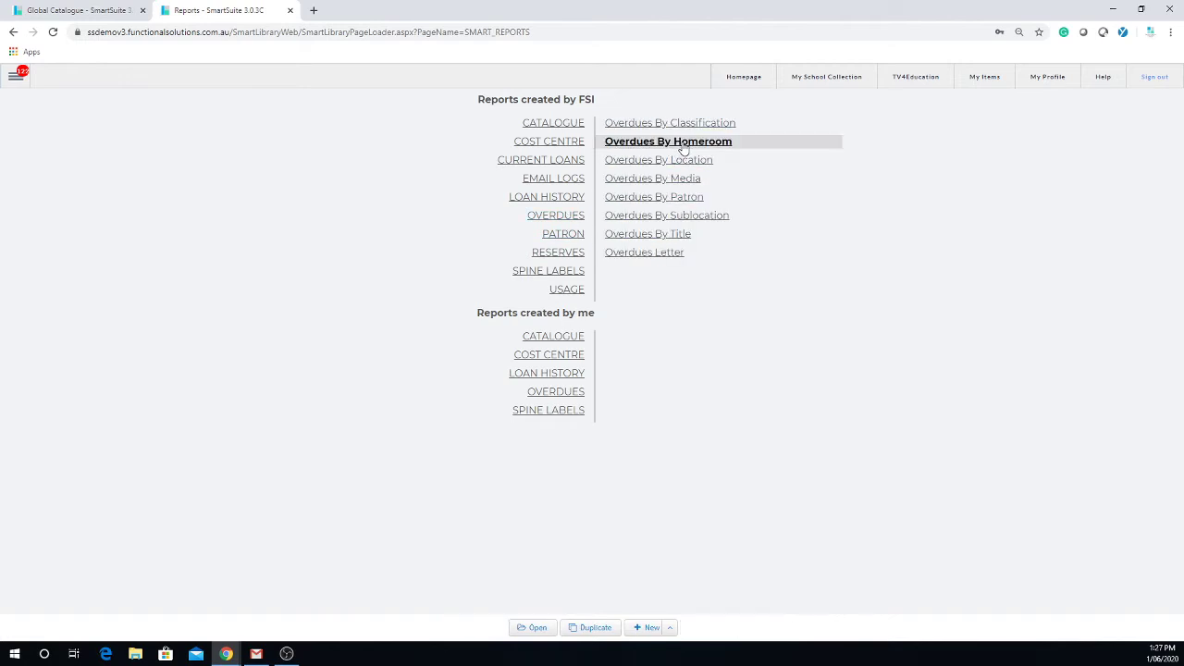
pyautogui.click(537, 628)
pyautogui.click(376, 140)
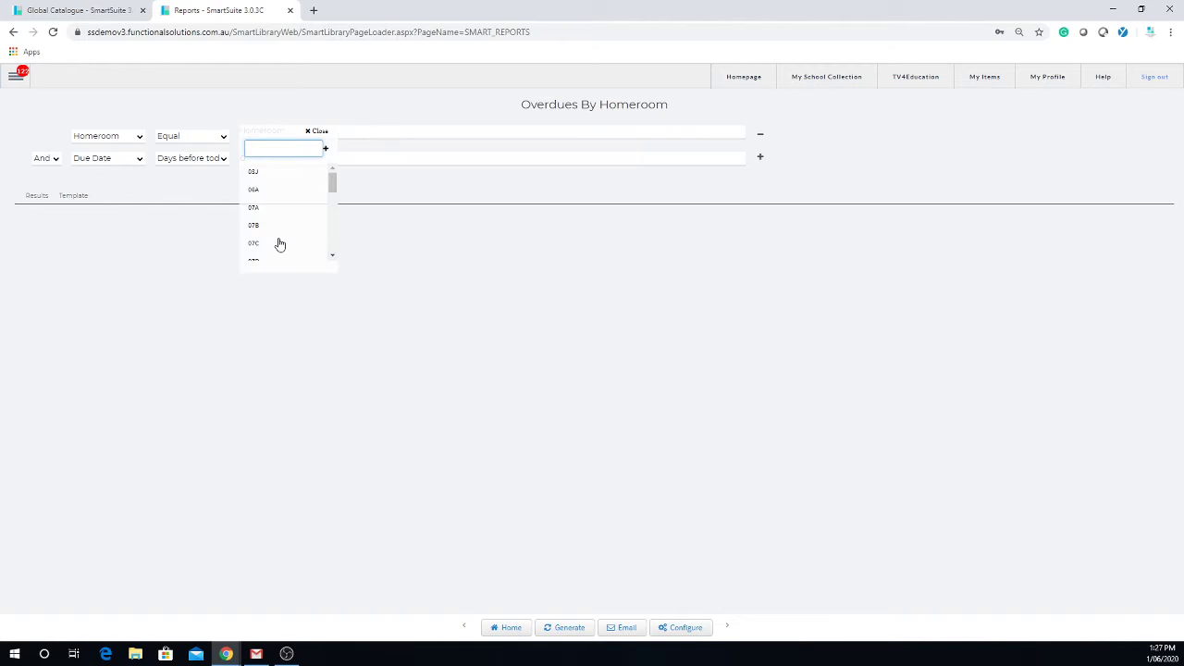
# Generate the Overdues By Homeroom report for homeroom 06A and view its two overdue loans as results.
pyautogui.click(270, 192)
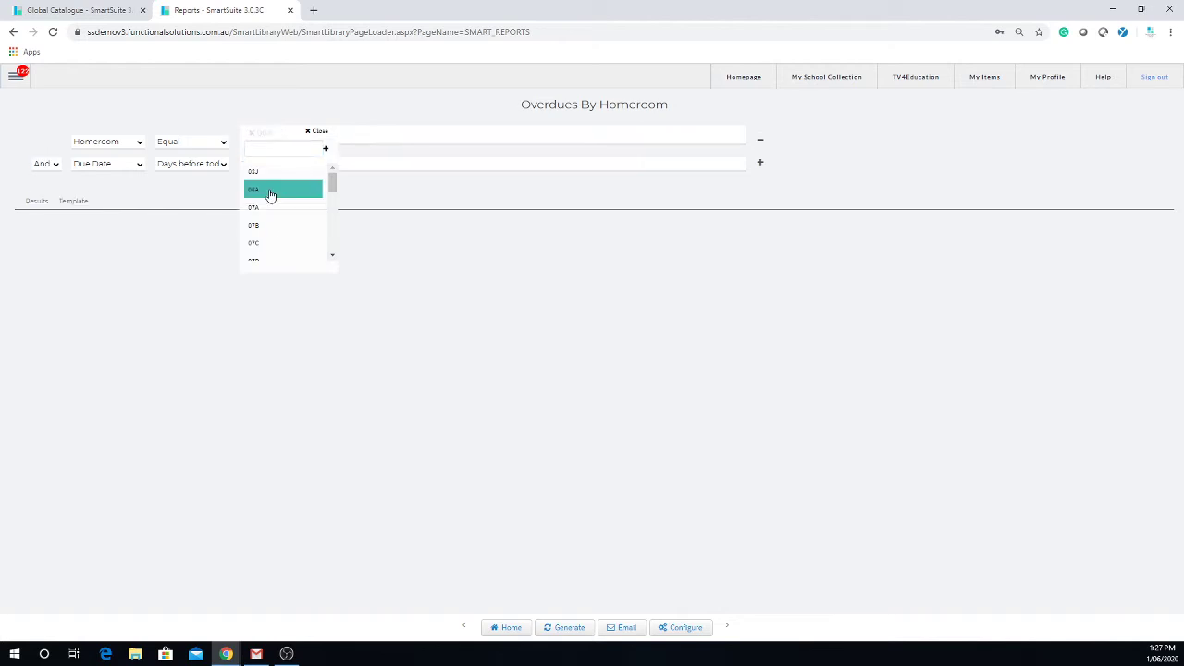
pyautogui.click(564, 629)
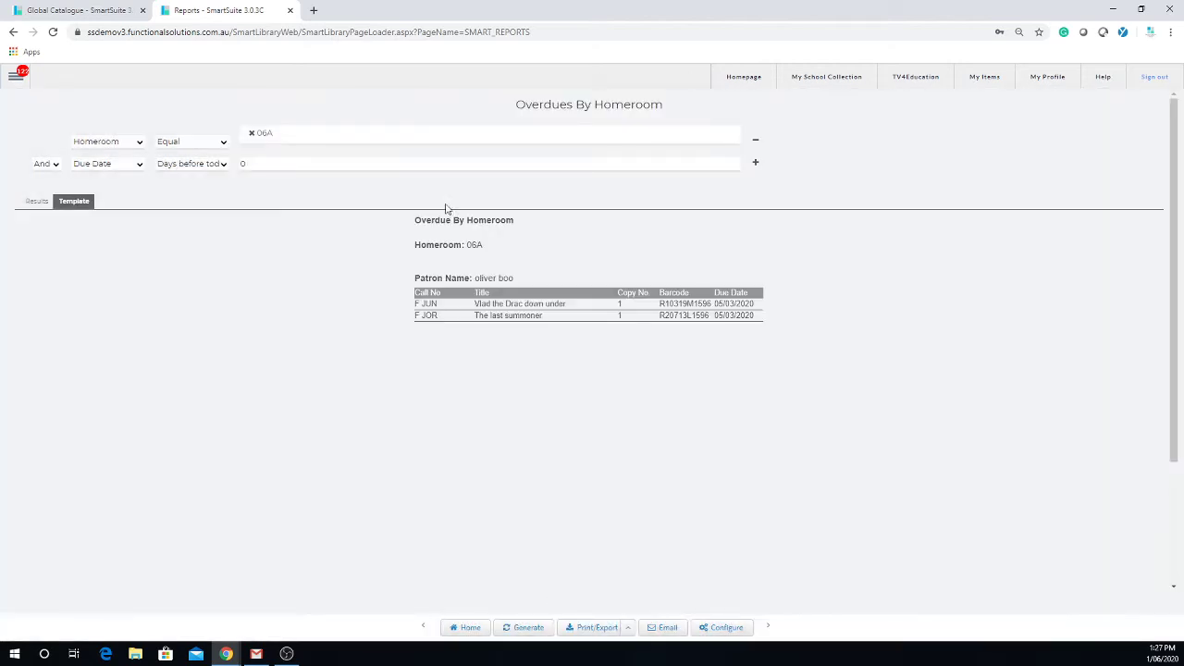
pyautogui.click(37, 201)
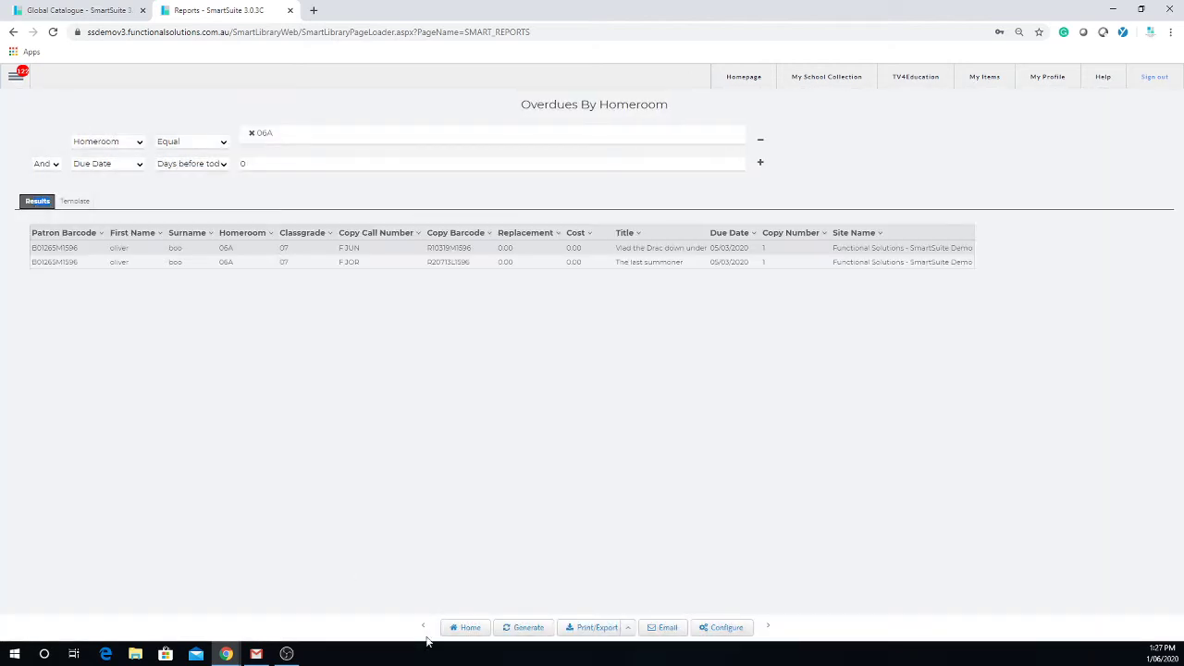
pyautogui.click(662, 627)
pyautogui.click(208, 286)
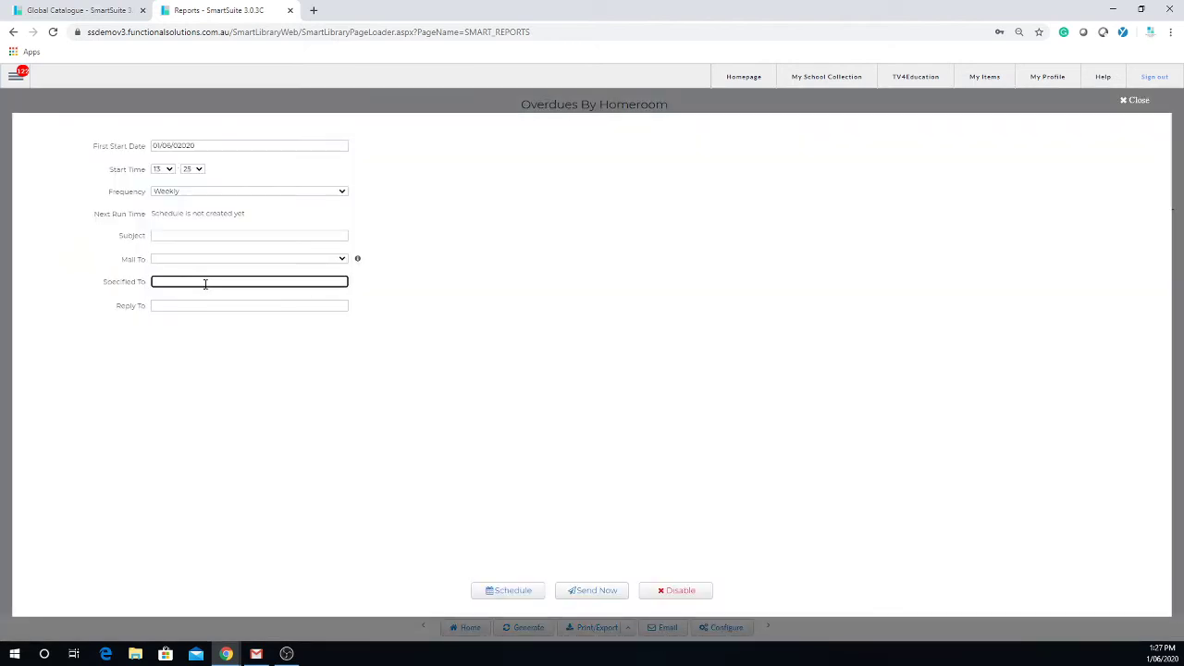
pyautogui.click(195, 237)
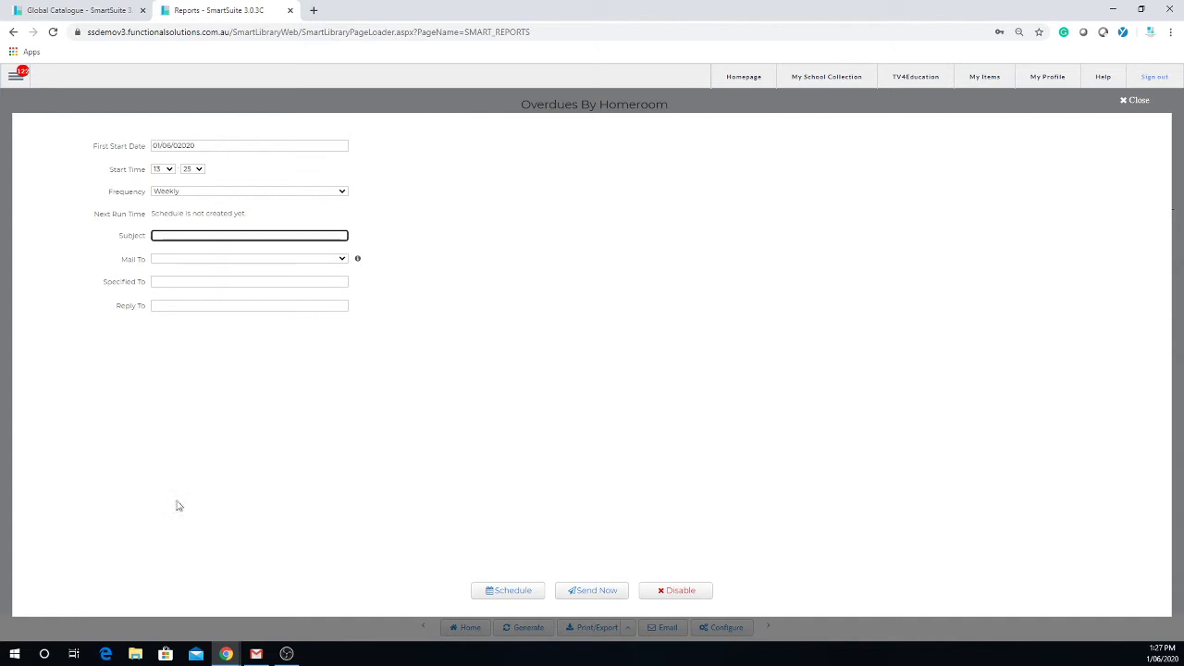
pyautogui.click(1136, 100)
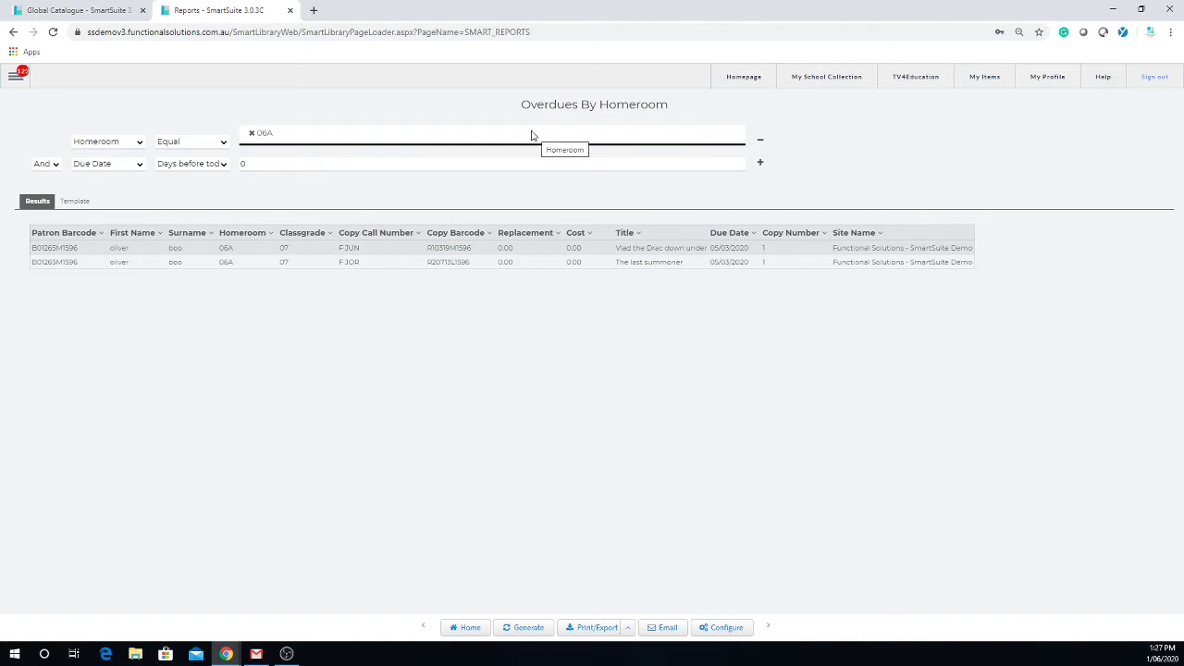
# Go to the Reports page and list the Overdues report category.
pyautogui.click(14, 80)
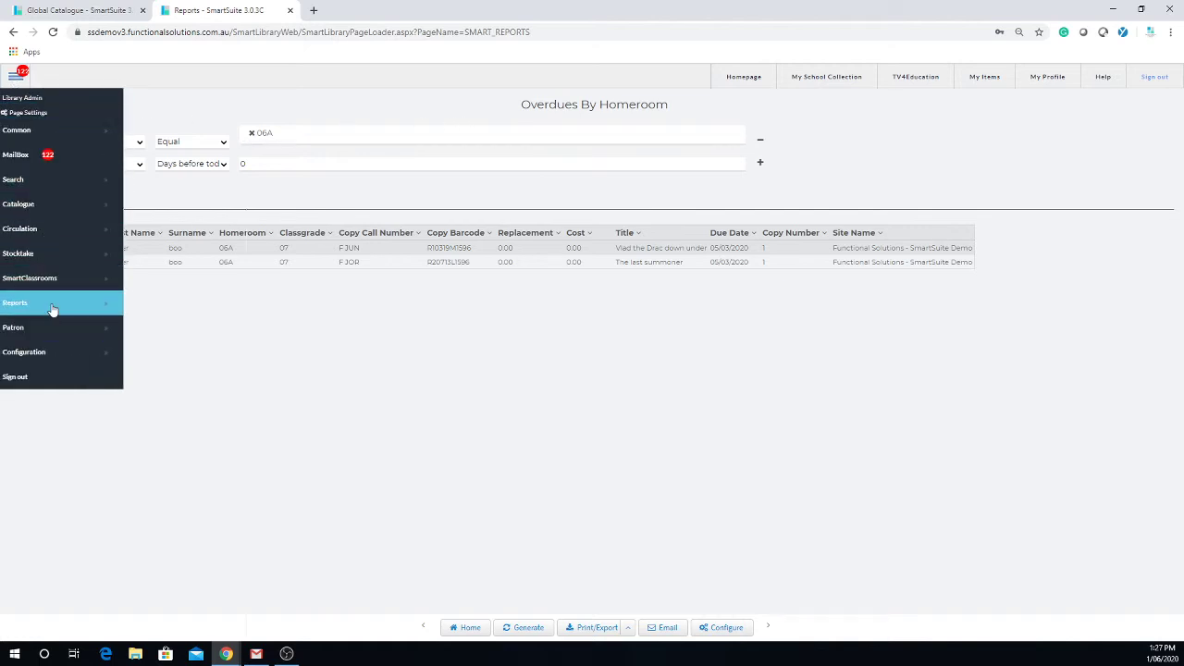
pyautogui.moveTo(52, 310)
pyautogui.click(156, 309)
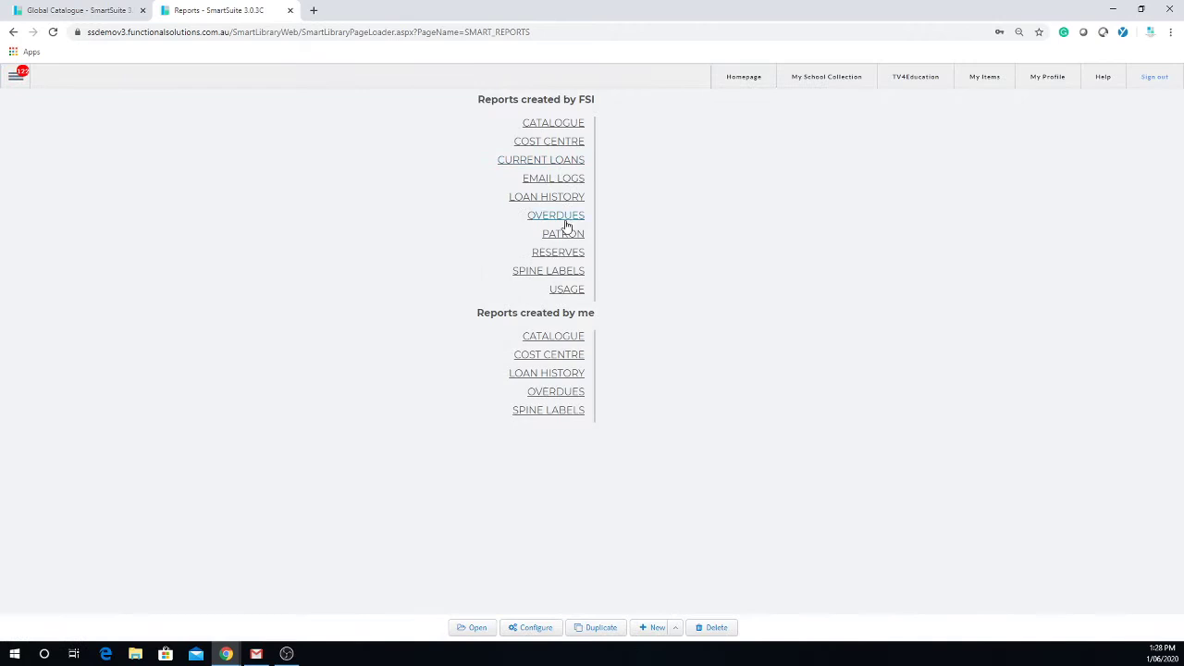
pyautogui.click(567, 223)
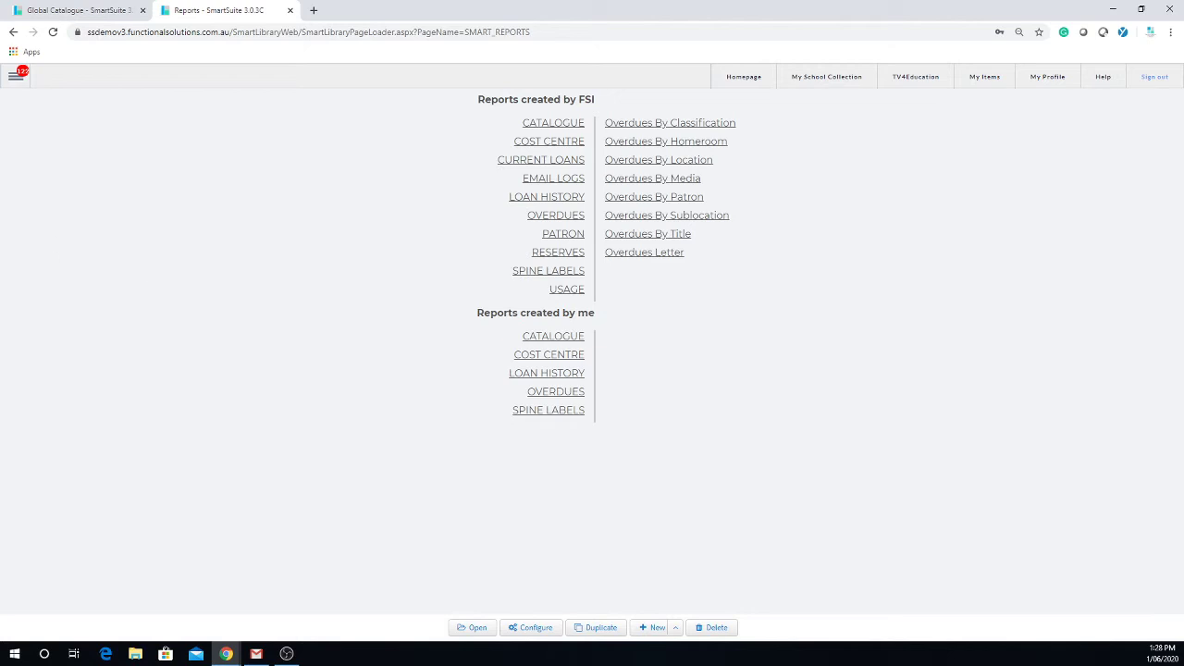
# Switch to the School's Collection search page from the Search menu.
pyautogui.click(14, 77)
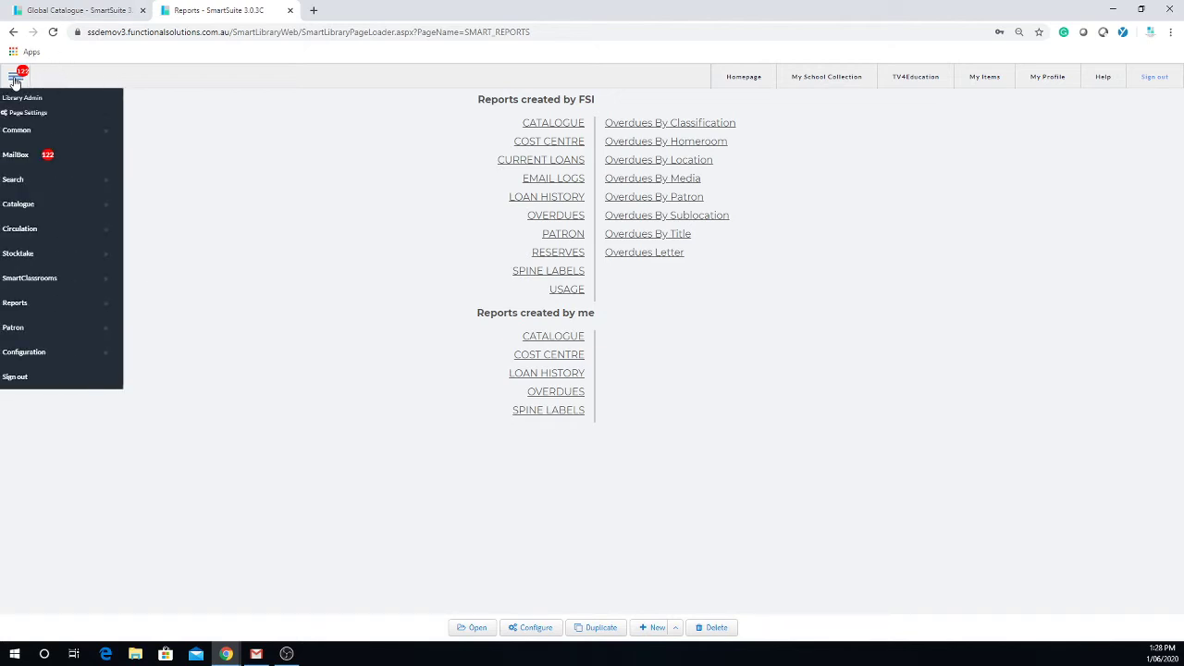
pyautogui.click(70, 189)
pyautogui.click(174, 186)
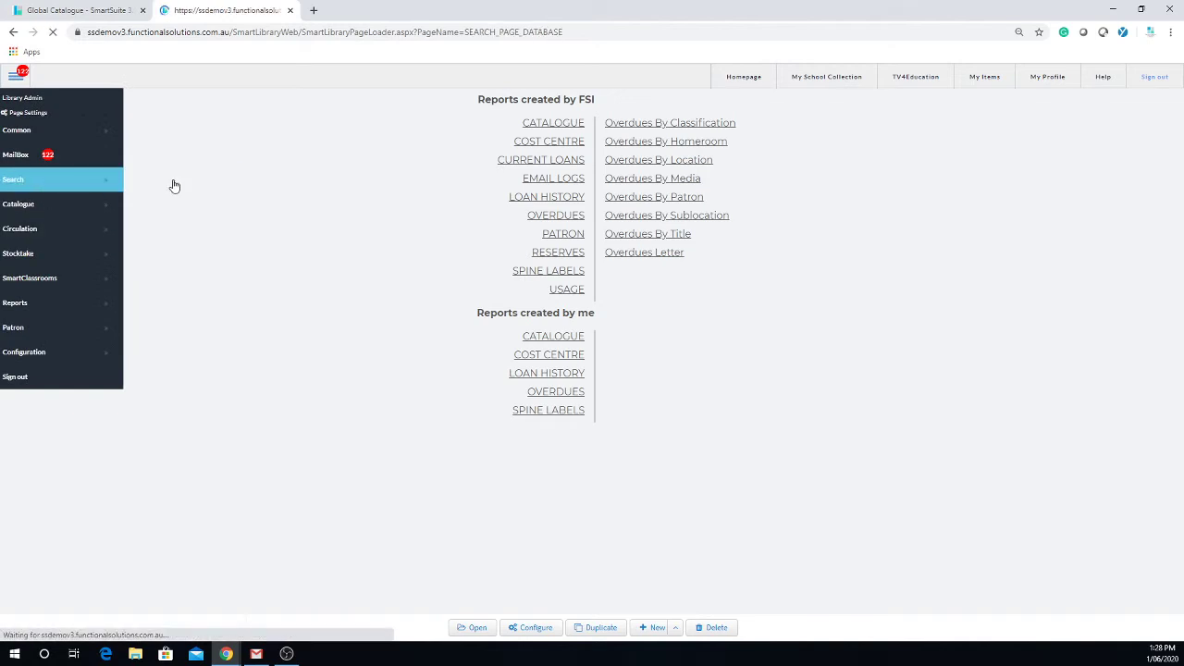